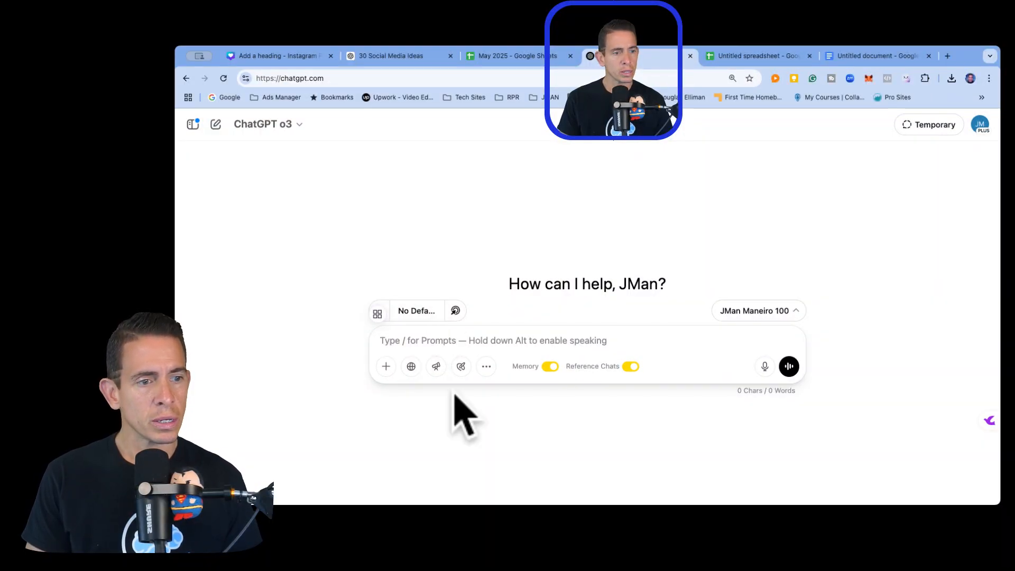
Paste the social-media planner prompt requesting 30 rows of Headline, Caption and ImagePrompt into the new chat's message.
{"action": "left_click", "coordinate": [449, 423]}
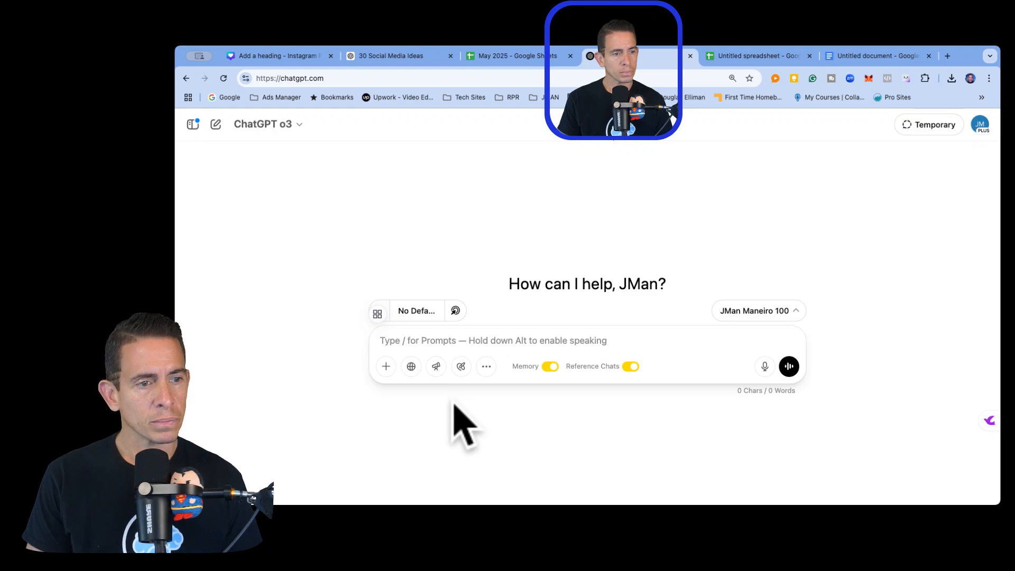
{"action": "key", "text": "super+v"}
{"action": "scroll", "coordinate": [492, 365], "scroll_direction": "up", "scroll_amount": 5}
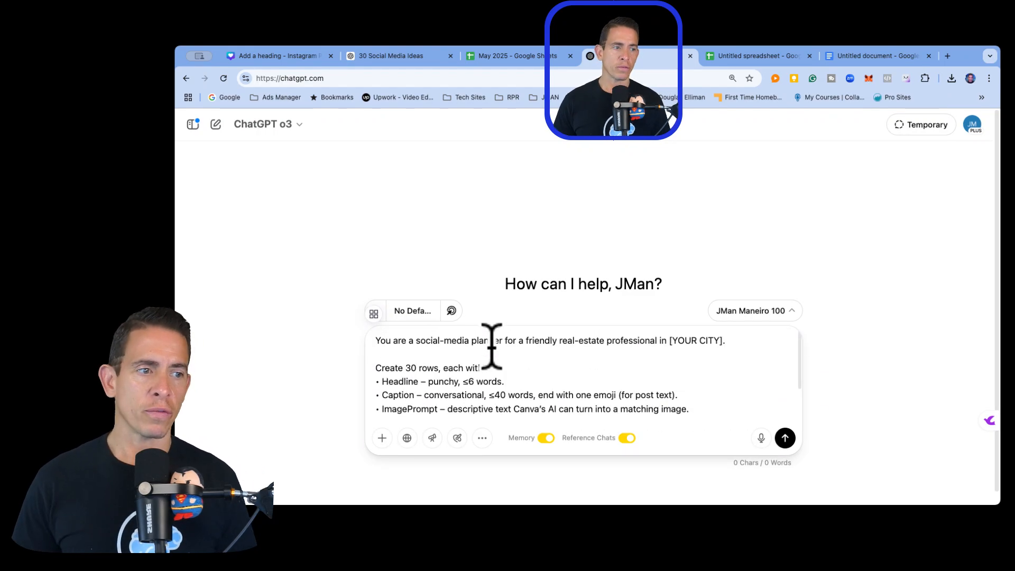
Replace the [YOUR CITY] placeholder in the prompt's opening sentence with "san antonio, texas".
{"action": "left_click", "coordinate": [729, 326]}
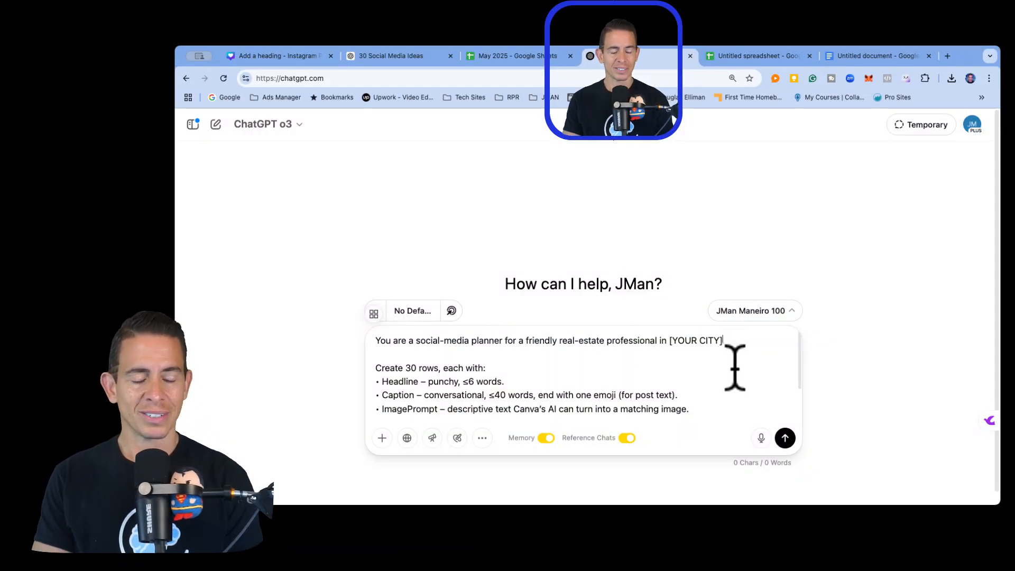
{"action": "key", "text": "BackSpace"}
{"action": "key", "text": "BackSpace"}
{"action": "key", "text": "BackSpace"}
{"action": "key", "text": "BackSpace"}
{"action": "key", "text": "BackSpace"}
{"action": "key", "text": "BackSpace"}
{"action": "key", "text": "BackSpace"}
{"action": "key", "text": "BackSpace"}
{"action": "key", "text": "BackSpace"}
{"action": "key", "text": "BackSpace"}
{"action": "key", "text": "BackSpace"}
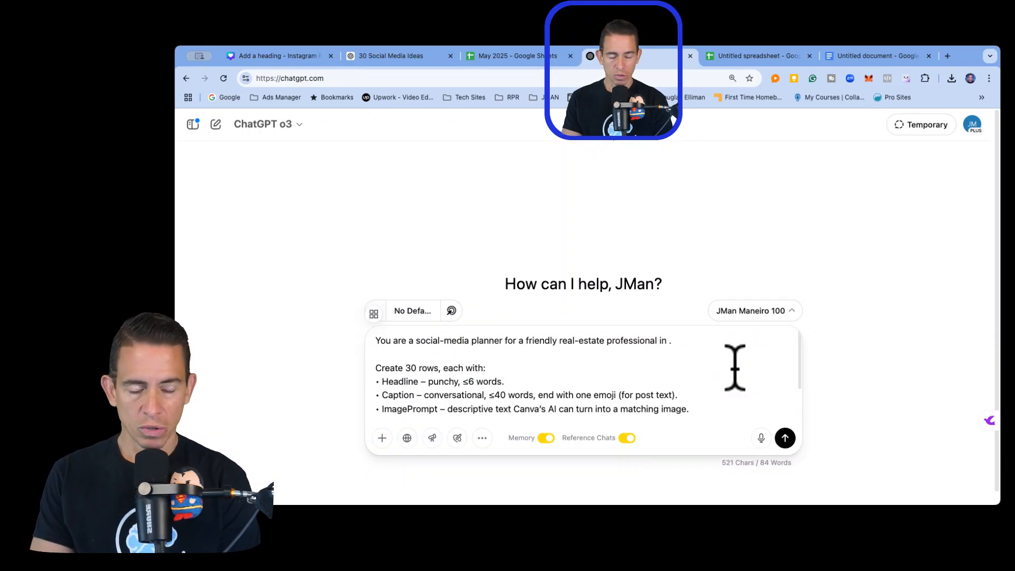
{"action": "type", "text": "san an"}
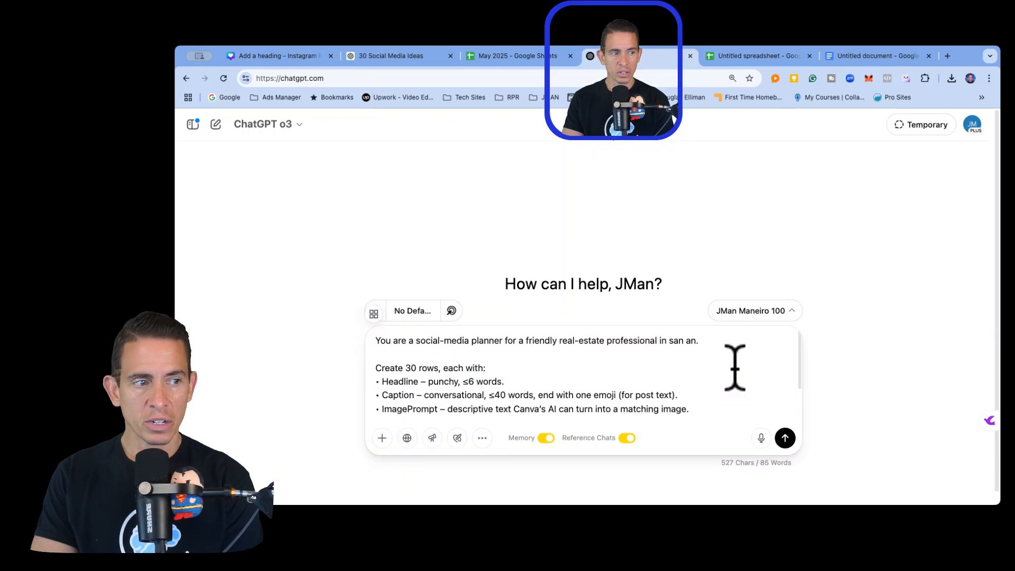
{"action": "type", "text": "tonio"}
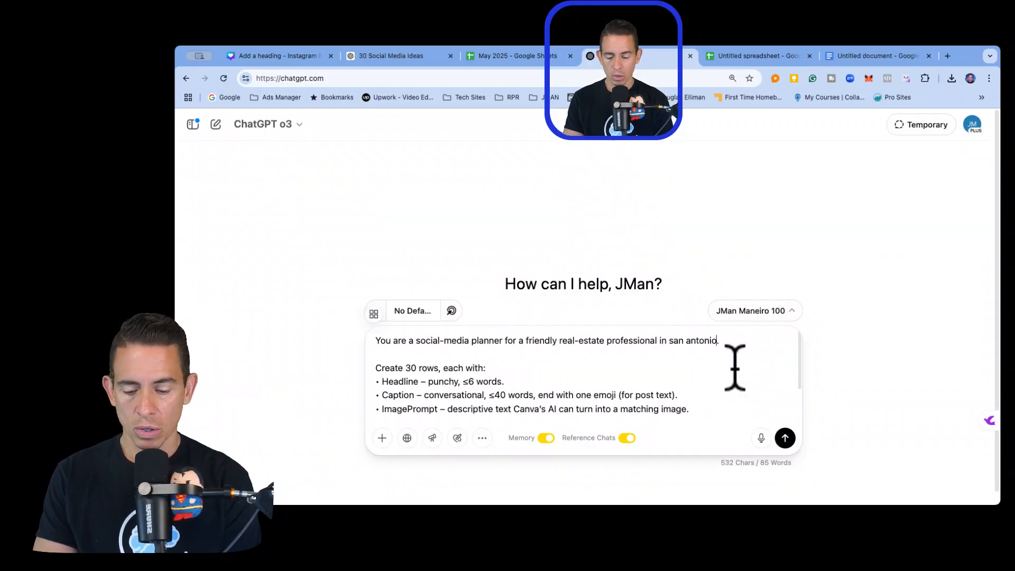
{"action": "type", "text": ", texas"}
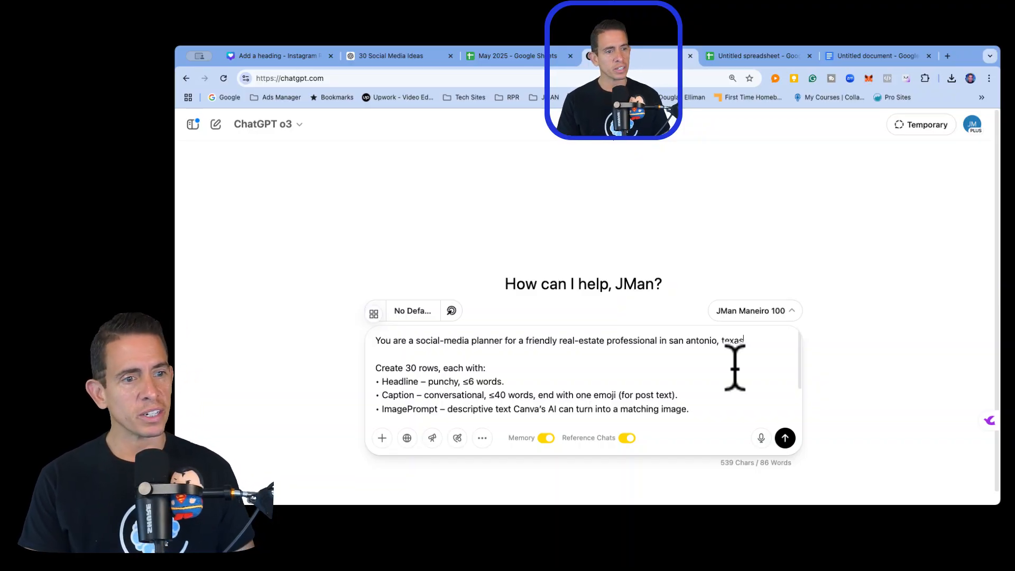
Check the prompt's row requirements and content mix, and submit it to the o3 model.
{"action": "left_click", "coordinate": [498, 362]}
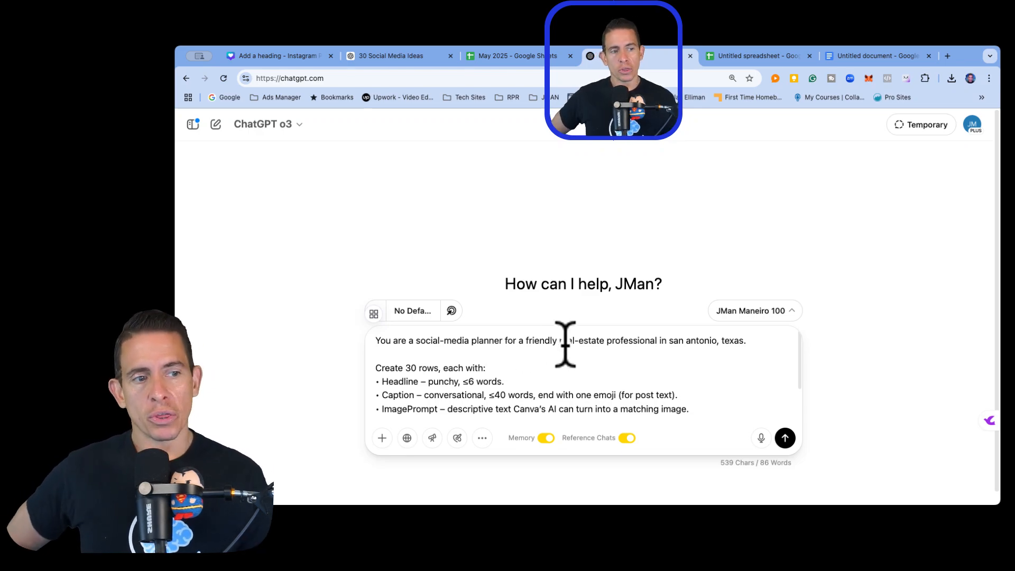
{"action": "scroll", "coordinate": [563, 342], "scroll_direction": "down", "scroll_amount": 2}
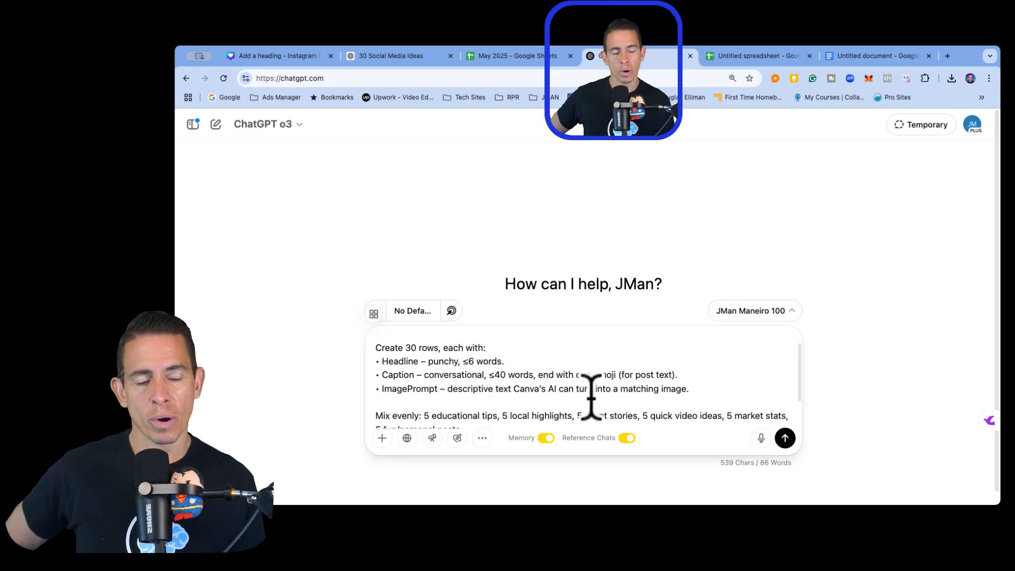
{"action": "scroll", "coordinate": [455, 381], "scroll_direction": "down", "scroll_amount": 1}
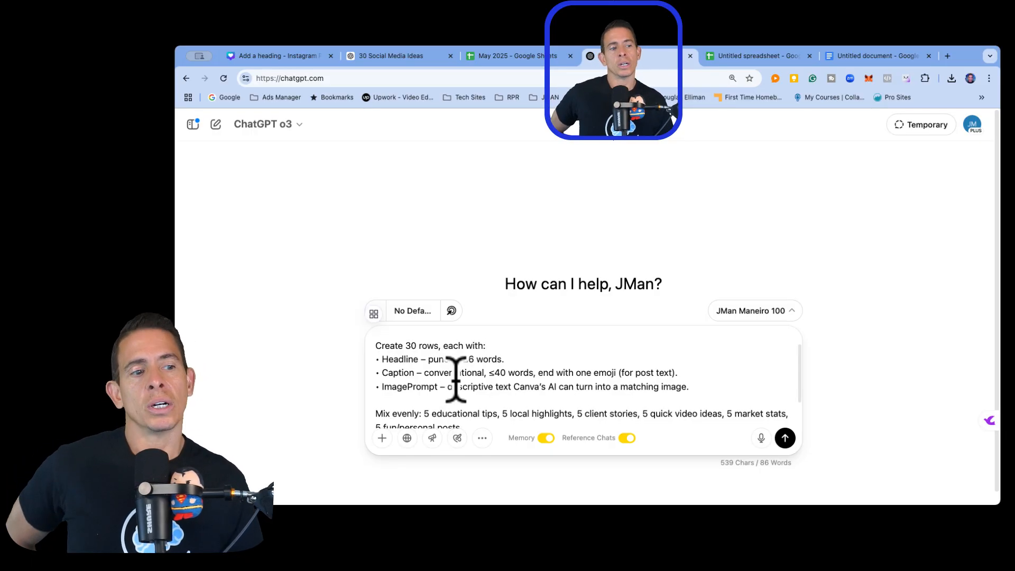
{"action": "scroll", "coordinate": [454, 377], "scroll_direction": "down", "scroll_amount": 2}
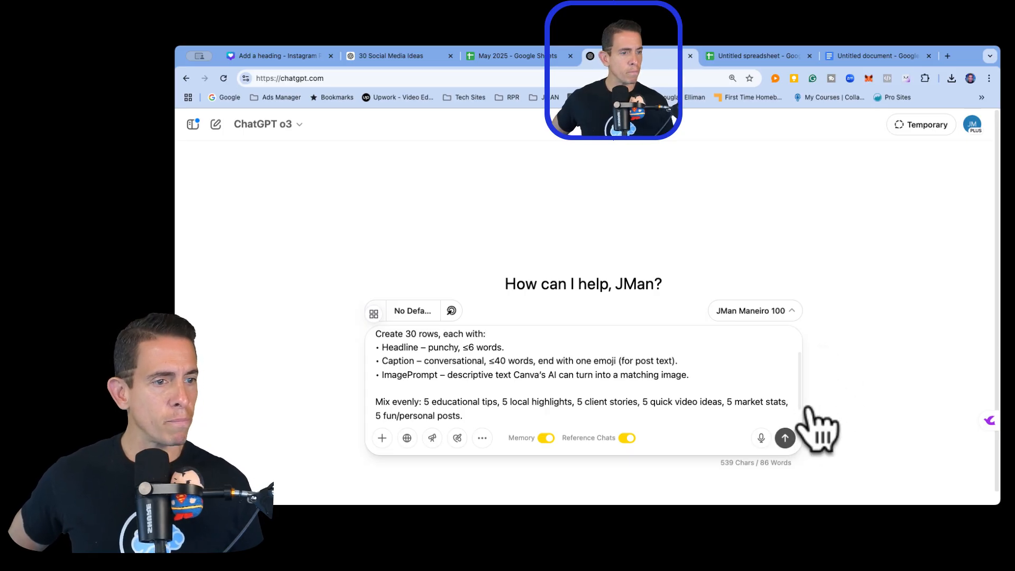
{"action": "left_click", "coordinate": [786, 436]}
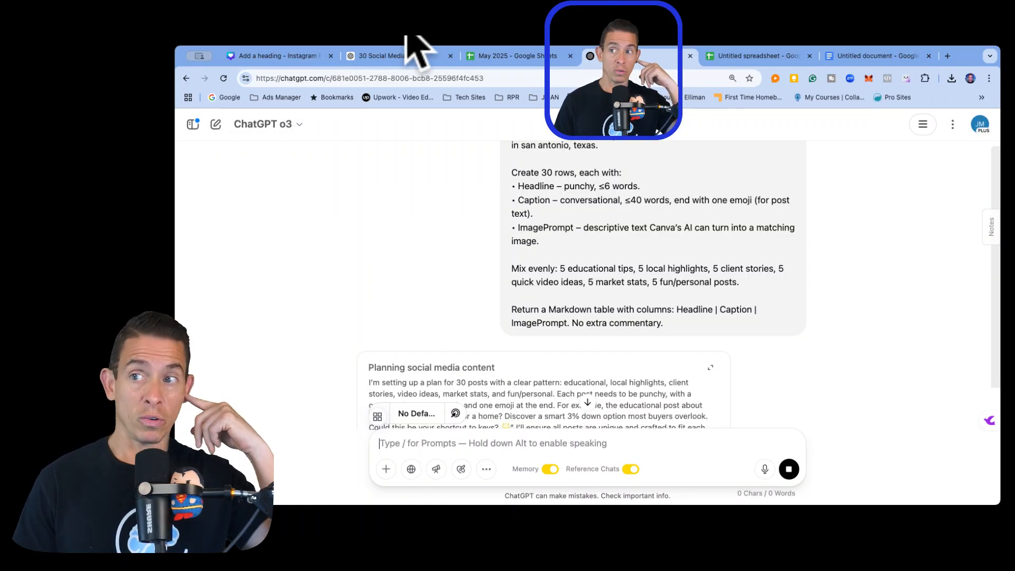
In the 30 Social Media Ideas chat, review the earlier tables back to the request that turns the captions into a calendar.
{"action": "left_click", "coordinate": [403, 55]}
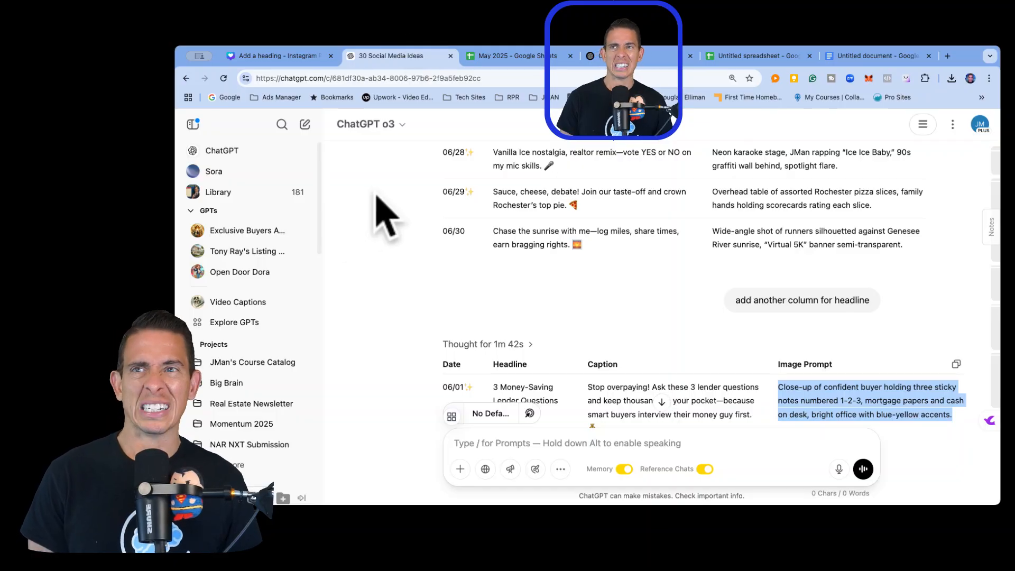
{"action": "scroll", "coordinate": [376, 195], "scroll_direction": "up", "scroll_amount": 1}
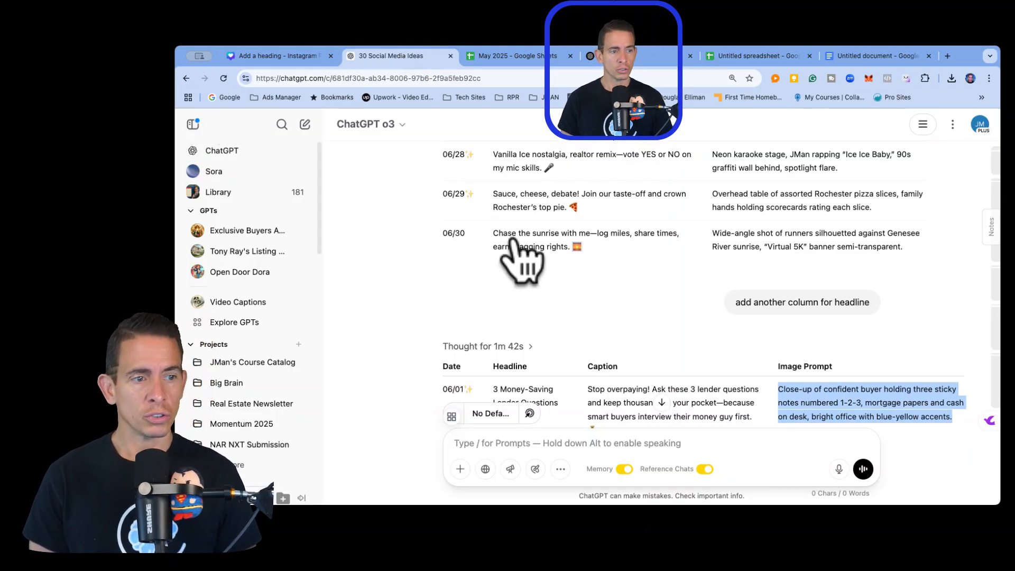
{"action": "scroll", "coordinate": [528, 223], "scroll_direction": "up", "scroll_amount": 20}
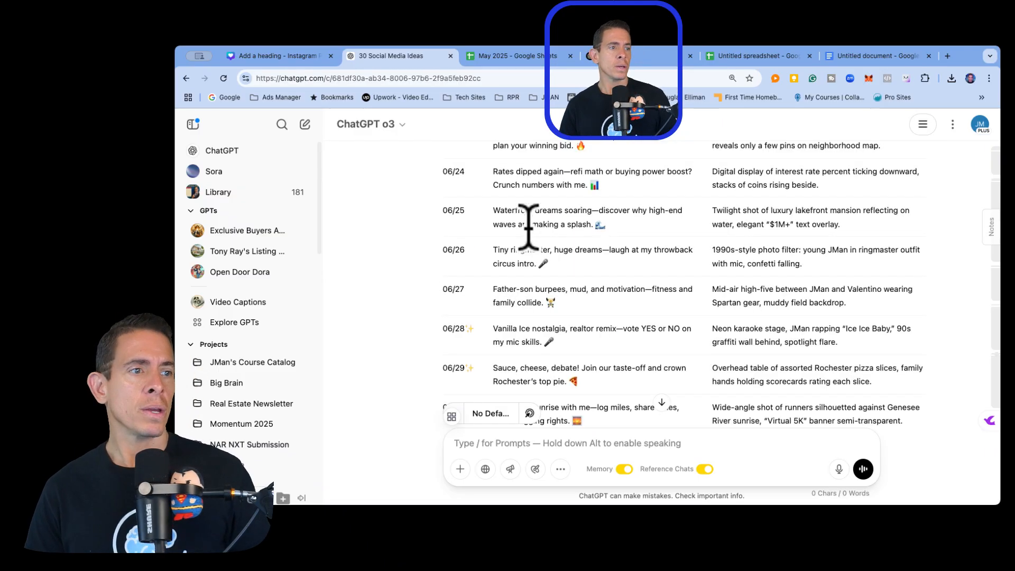
{"action": "scroll", "coordinate": [511, 230], "scroll_direction": "up", "scroll_amount": 3}
{"action": "scroll", "coordinate": [515, 233], "scroll_direction": "down", "scroll_amount": 20}
{"action": "scroll", "coordinate": [513, 227], "scroll_direction": "up", "scroll_amount": 4}
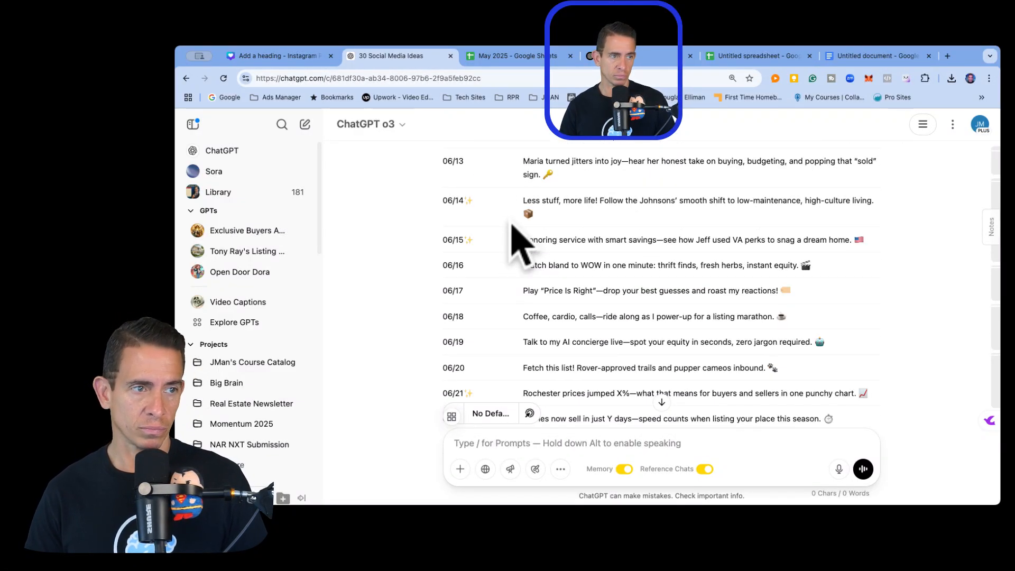
{"action": "scroll", "coordinate": [512, 225], "scroll_direction": "up", "scroll_amount": 10}
{"action": "scroll", "coordinate": [512, 223], "scroll_direction": "up", "scroll_amount": 5}
{"action": "scroll", "coordinate": [518, 244], "scroll_direction": "up", "scroll_amount": 4}
{"action": "scroll", "coordinate": [518, 243], "scroll_direction": "down", "scroll_amount": 15}
{"action": "scroll", "coordinate": [518, 243], "scroll_direction": "up", "scroll_amount": 5}
{"action": "scroll", "coordinate": [512, 223], "scroll_direction": "up", "scroll_amount": 8}
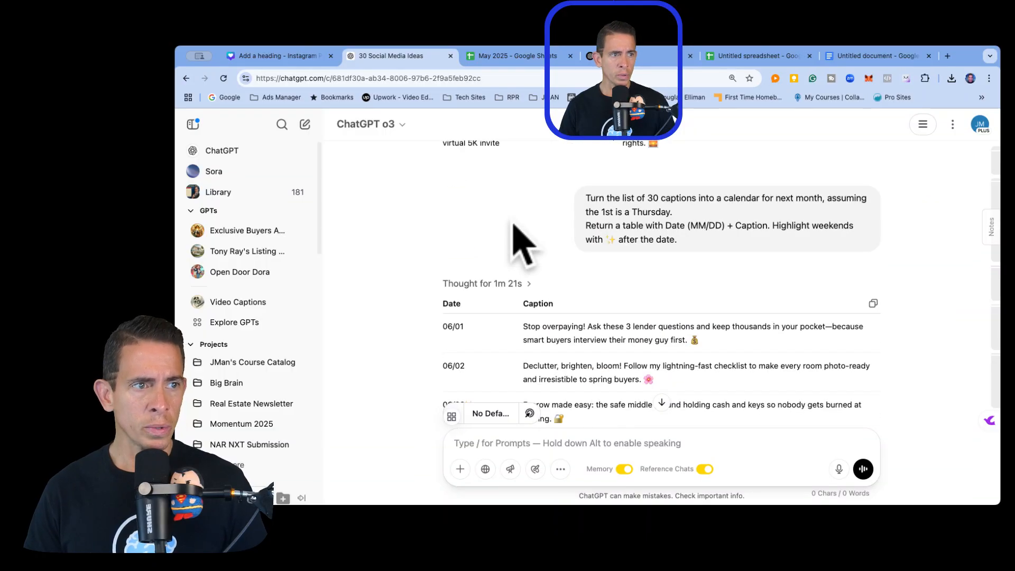
{"action": "scroll", "coordinate": [518, 240], "scroll_direction": "up", "scroll_amount": 1}
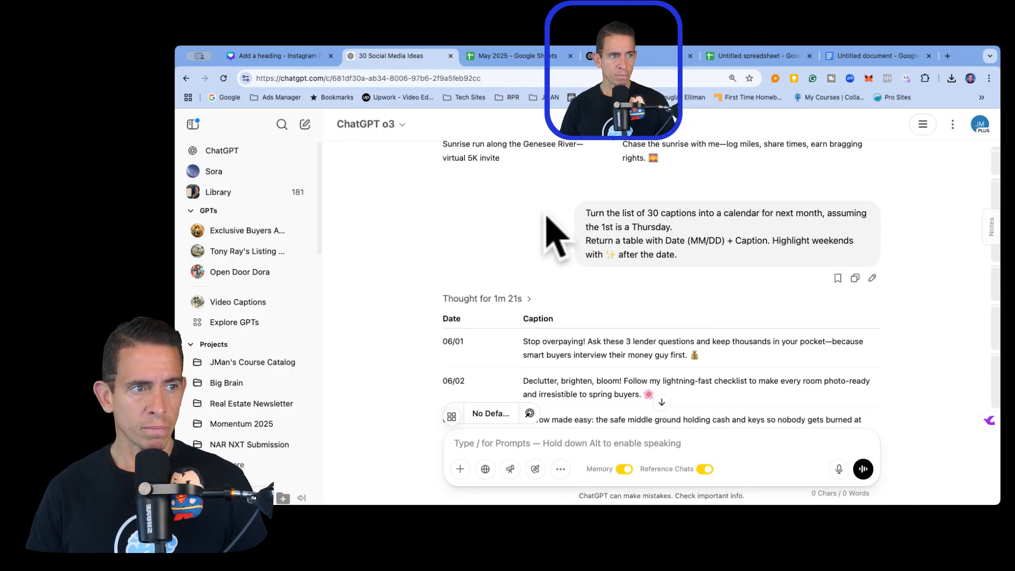
Examine the Idea and Caption table, its request, and the chat's opening prompt with the numbered list of post ideas.
{"action": "scroll", "coordinate": [544, 229], "scroll_direction": "up", "scroll_amount": 6}
{"action": "scroll", "coordinate": [545, 230], "scroll_direction": "up", "scroll_amount": 10}
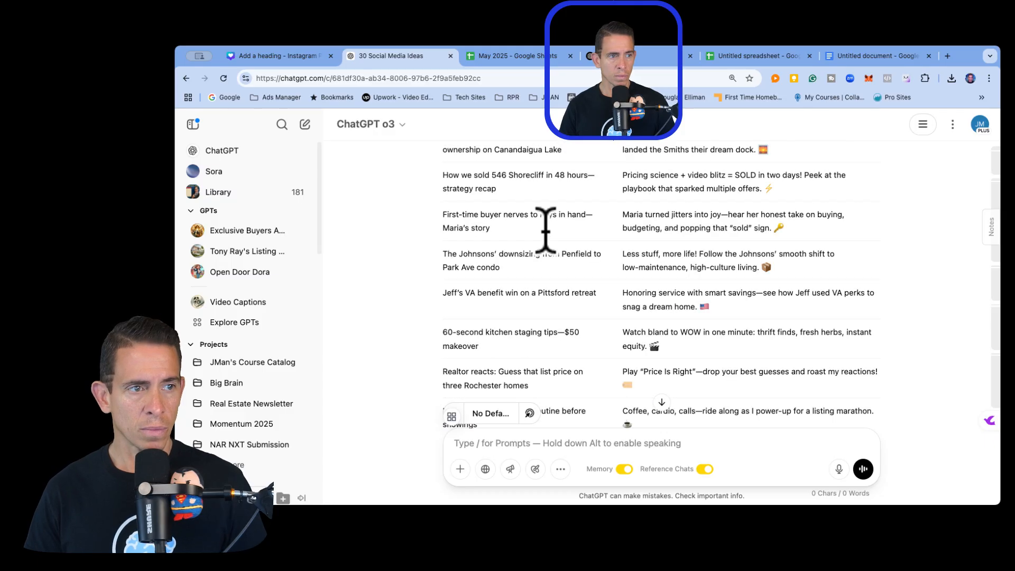
{"action": "scroll", "coordinate": [550, 236], "scroll_direction": "up", "scroll_amount": 1}
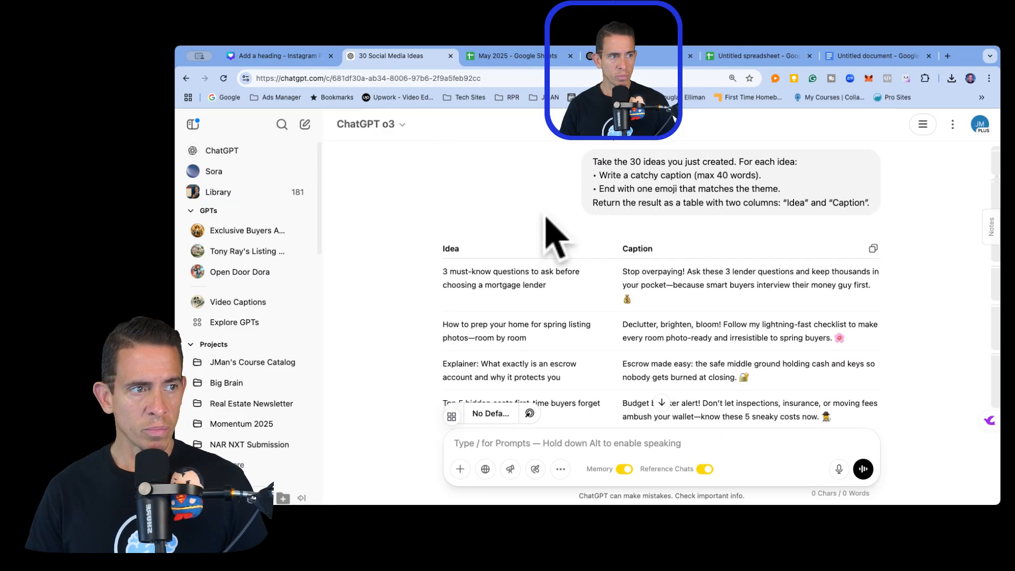
{"action": "scroll", "coordinate": [613, 201], "scroll_direction": "up", "scroll_amount": 4}
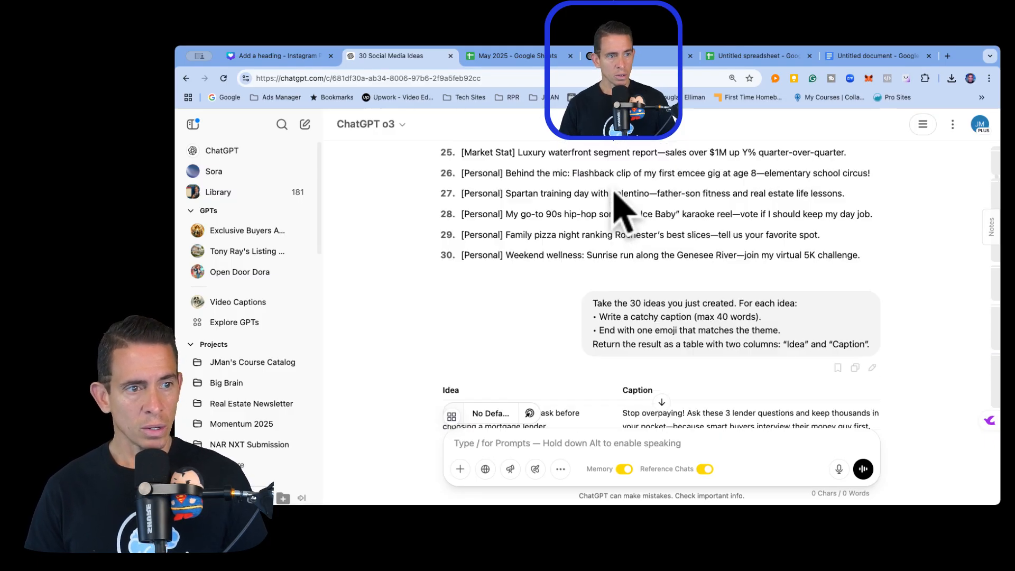
{"action": "scroll", "coordinate": [612, 204], "scroll_direction": "up", "scroll_amount": 7}
{"action": "scroll", "coordinate": [612, 205], "scroll_direction": "up", "scroll_amount": 10}
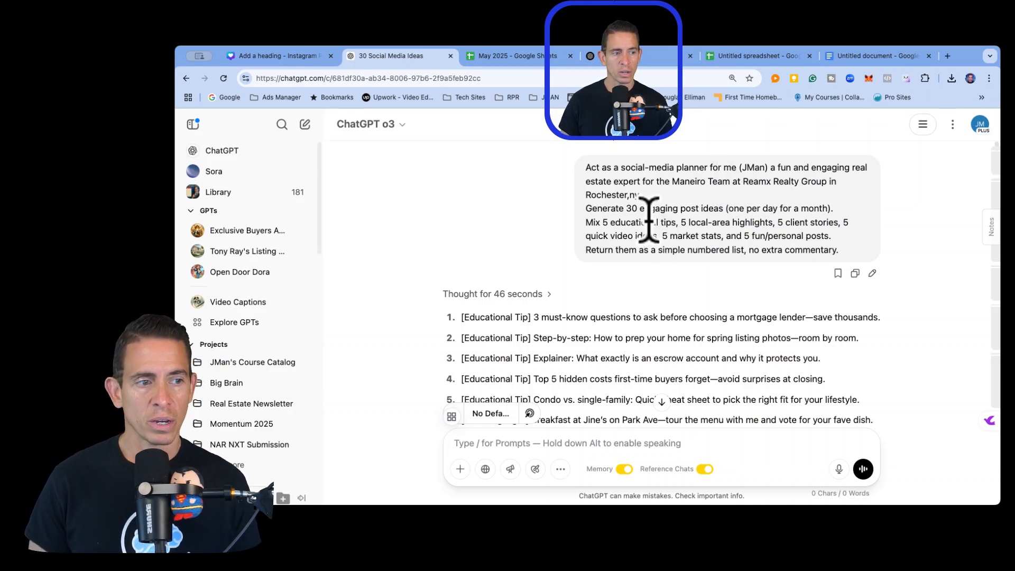
{"action": "scroll", "coordinate": [649, 221], "scroll_direction": "down", "scroll_amount": 5}
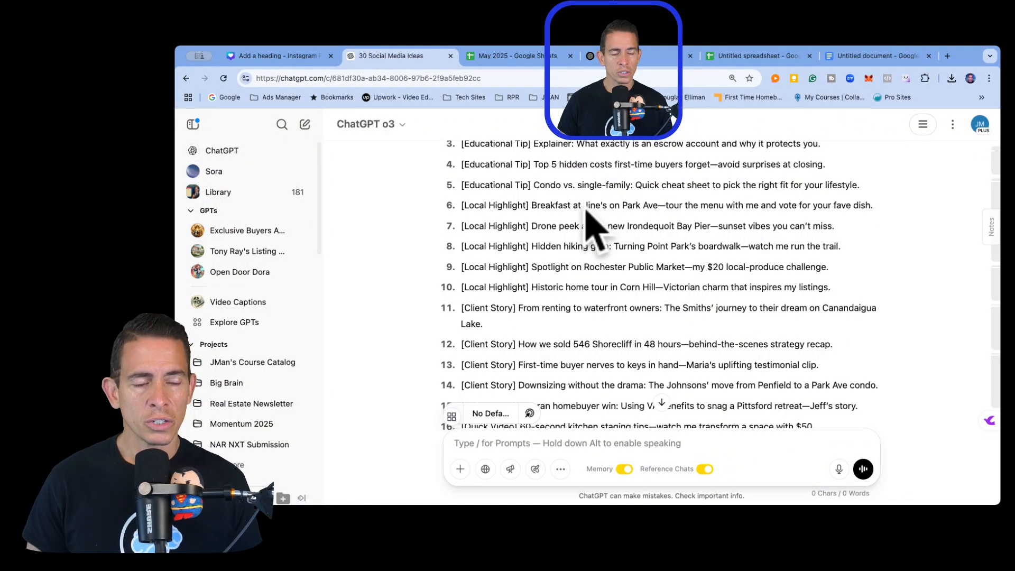
{"action": "scroll", "coordinate": [587, 219], "scroll_direction": "up", "scroll_amount": 3}
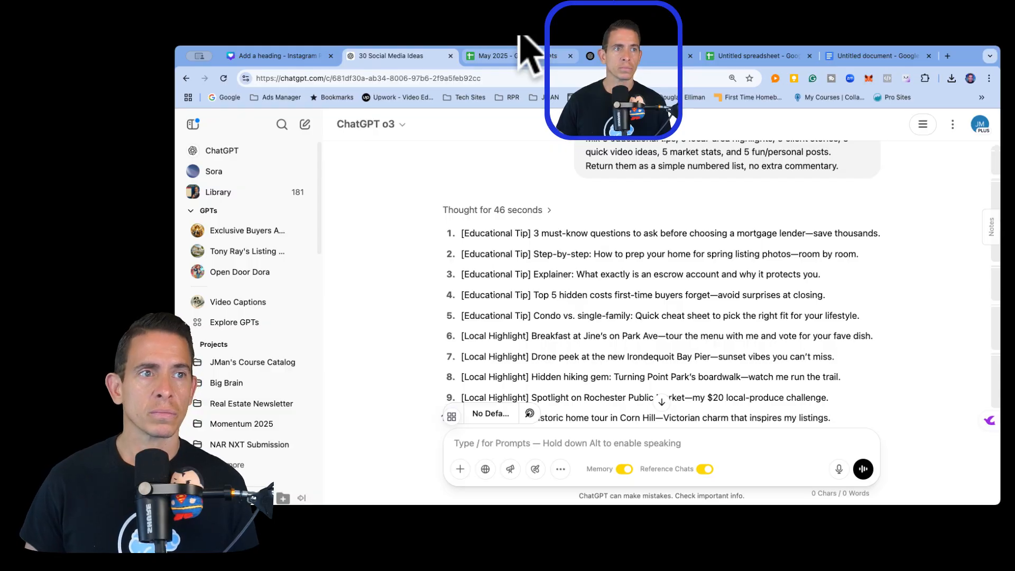
Switch to the May 2025 spreadsheet in Google Sheets and examine the Idea and Caption columns on Sheet1 at a larger page size.
{"action": "left_click", "coordinate": [491, 55]}
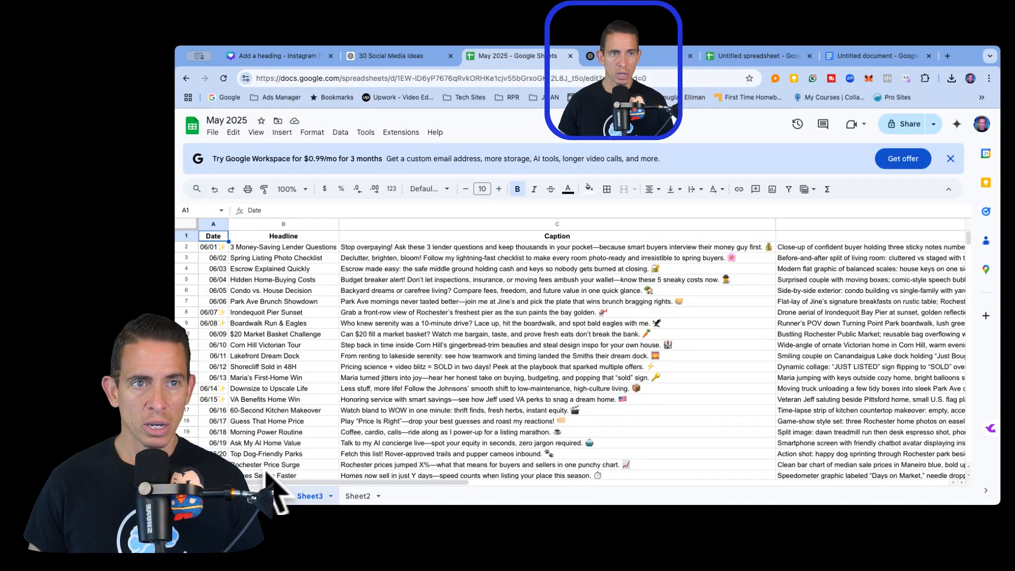
{"action": "left_click", "coordinate": [267, 496]}
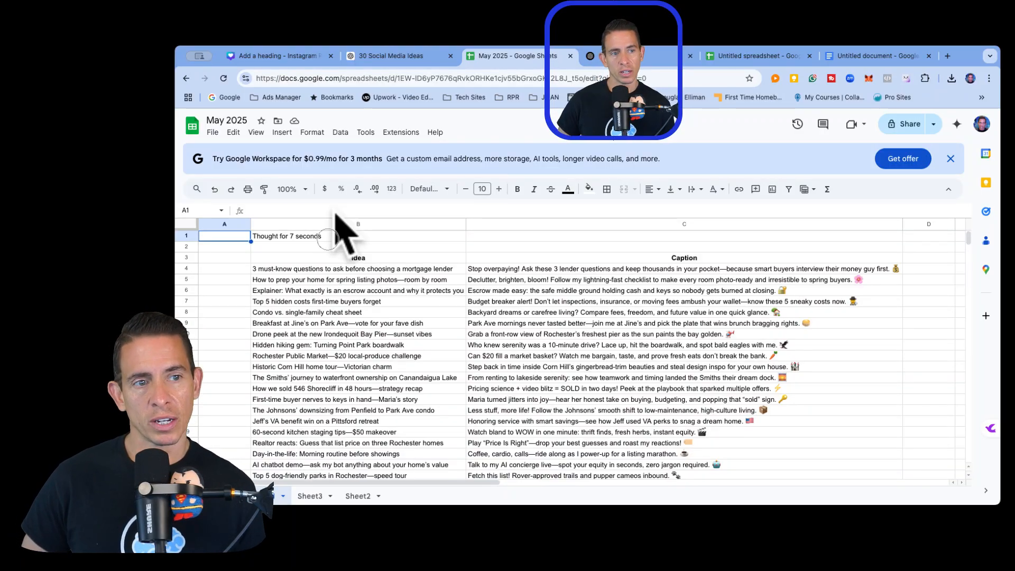
{"action": "left_click", "coordinate": [328, 237]}
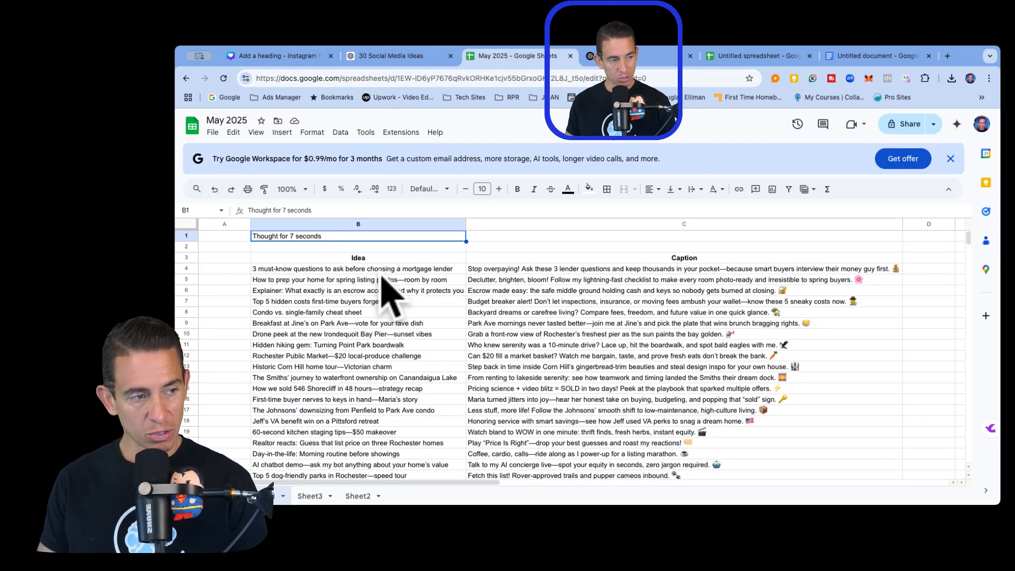
{"action": "key", "text": "super+plus"}
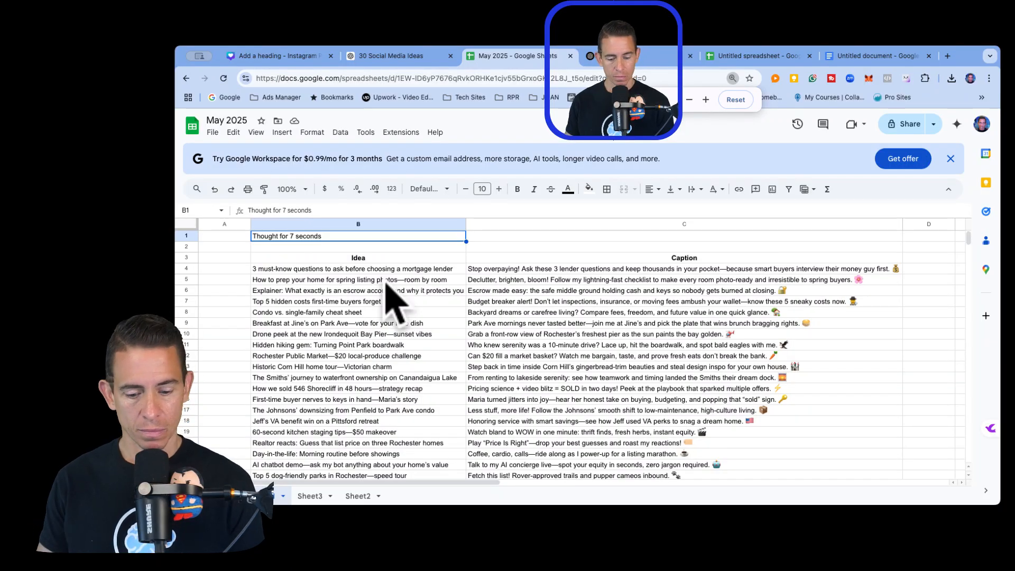
{"action": "key", "text": "super+plus"}
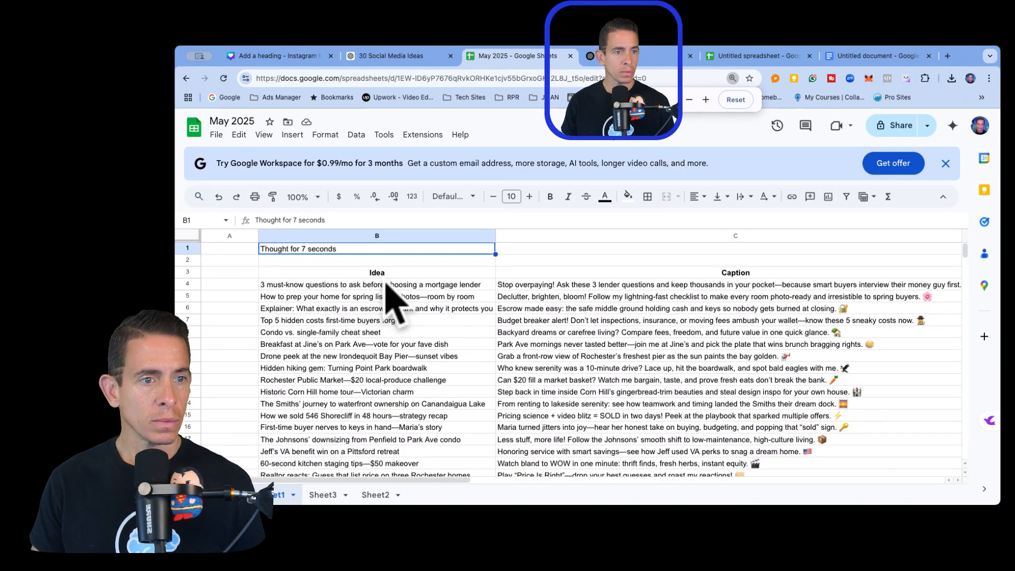
{"action": "left_click", "coordinate": [388, 305]}
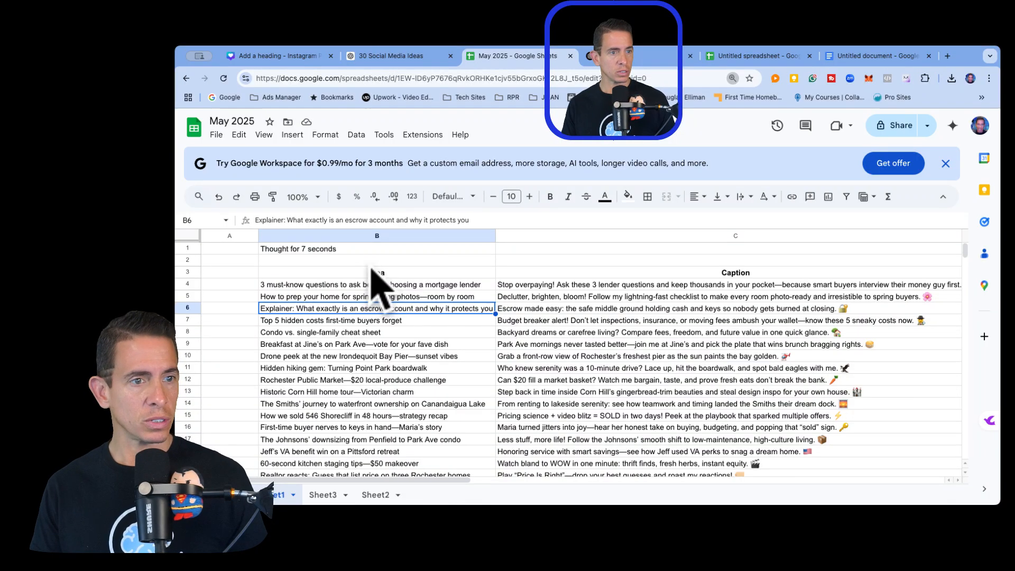
{"action": "key", "text": "super+plus"}
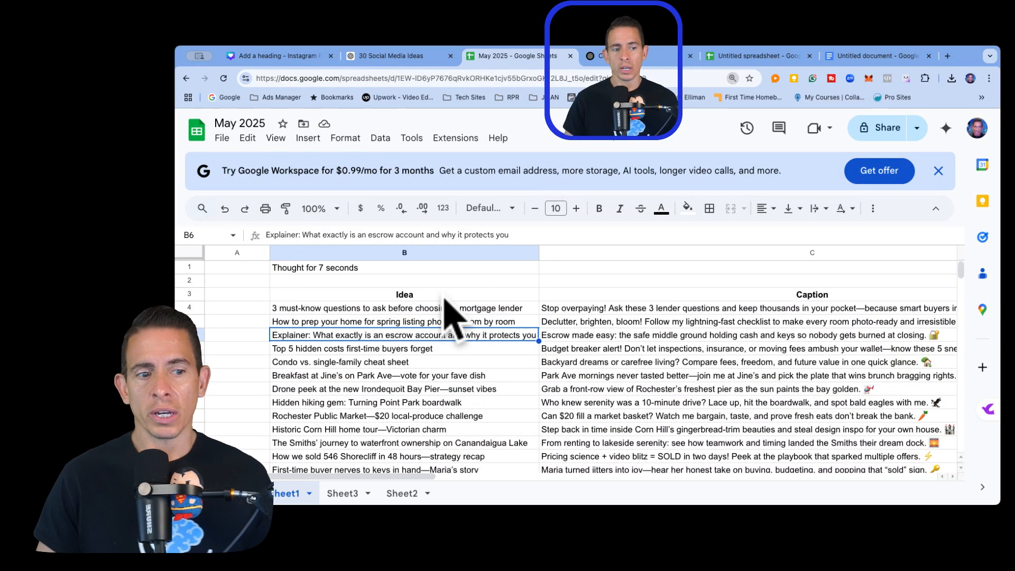
{"action": "key", "text": "super+plus"}
{"action": "scroll", "coordinate": [343, 314], "scroll_direction": "down", "scroll_amount": 1}
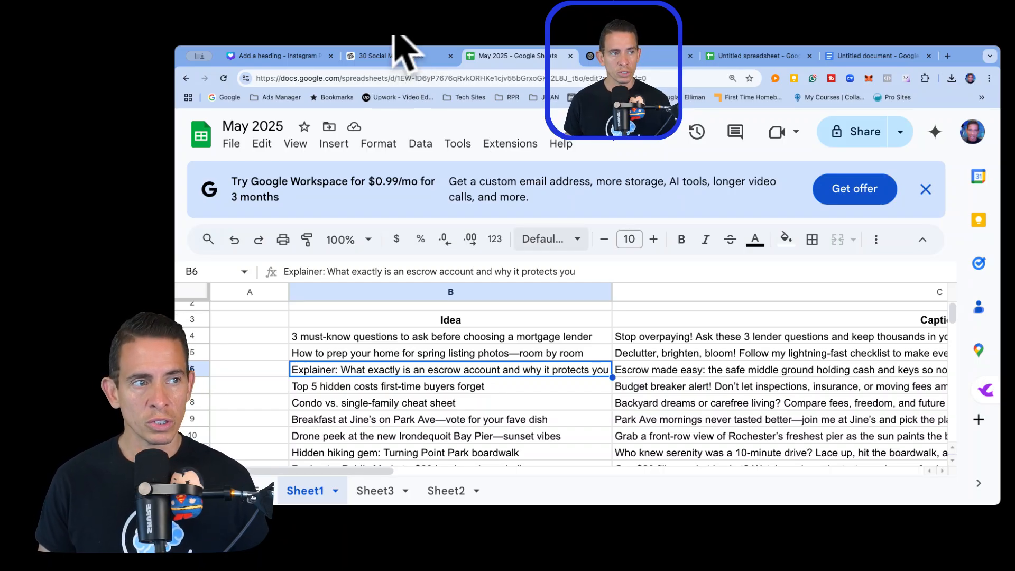
Return to the 30 Social Media Ideas chat in ChatGPT and review the request for catchy captions and its two-column table.
{"action": "left_click", "coordinate": [393, 56]}
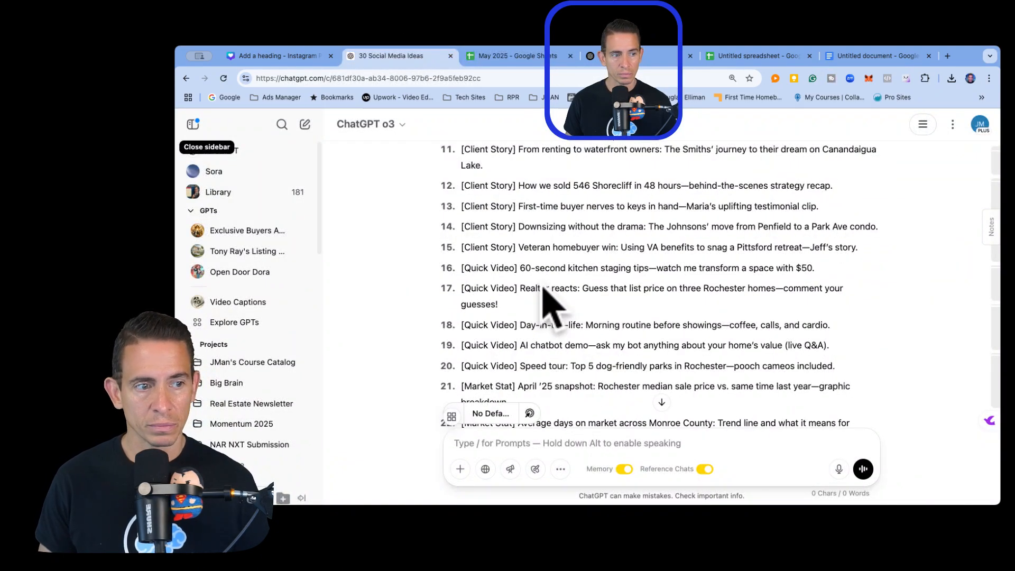
{"action": "scroll", "coordinate": [550, 301], "scroll_direction": "down", "scroll_amount": 7}
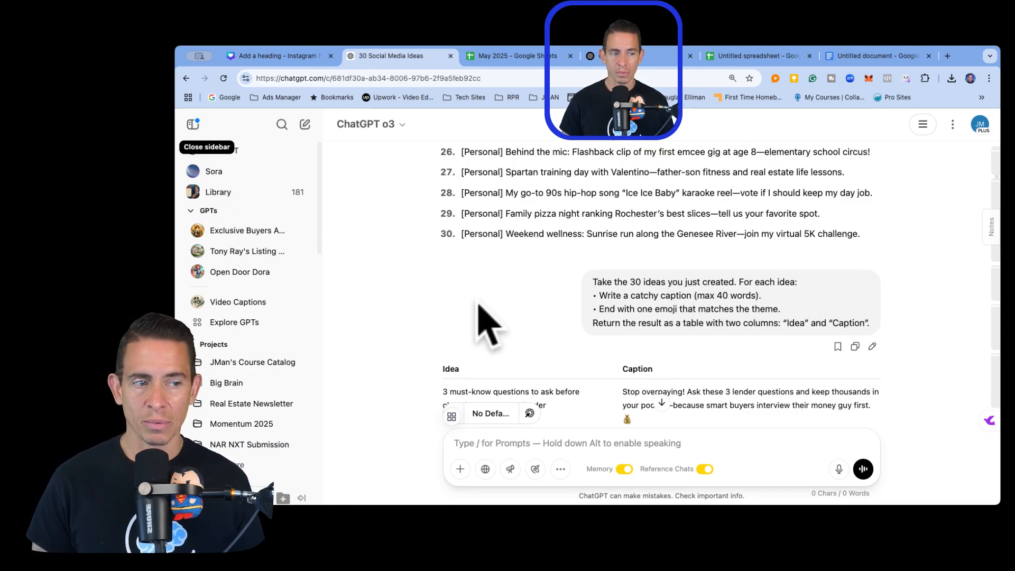
{"action": "scroll", "coordinate": [515, 341], "scroll_direction": "down", "scroll_amount": 10}
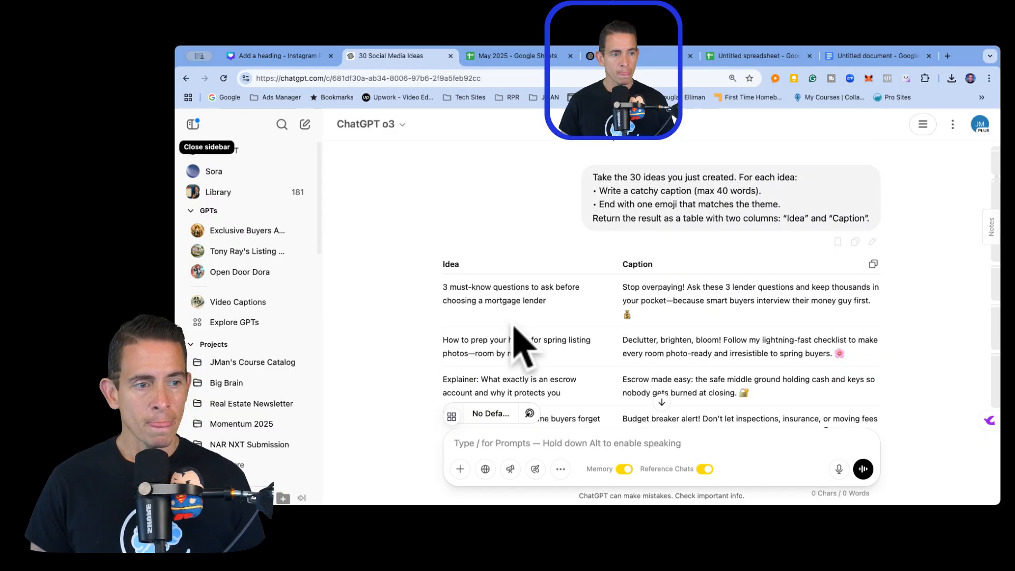
Review the rest of the Idea and Caption table, the calendar request with its dated table, and the request to correct June 1st.
{"action": "scroll", "coordinate": [513, 341], "scroll_direction": "down", "scroll_amount": 15}
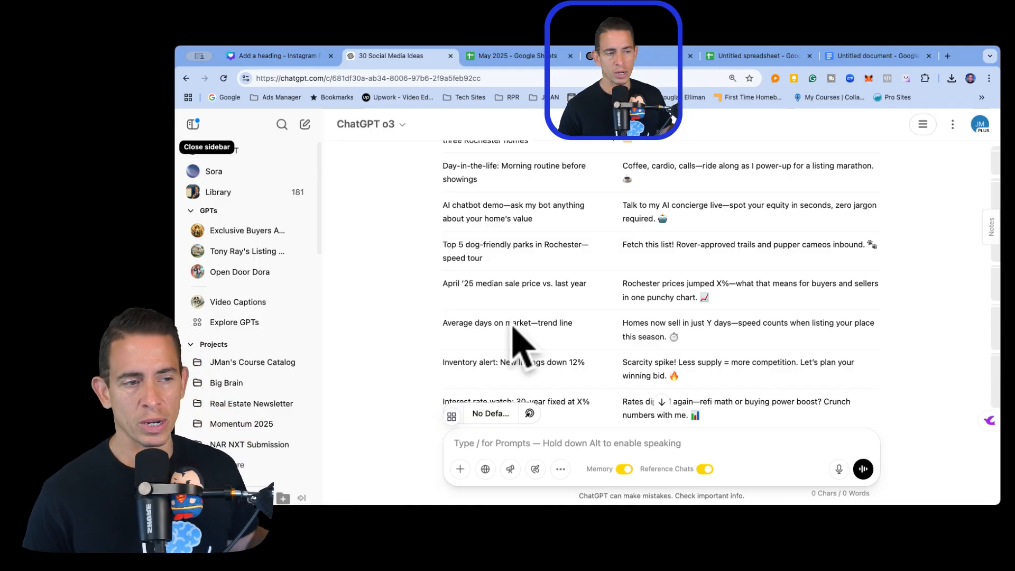
{"action": "scroll", "coordinate": [513, 327], "scroll_direction": "down", "scroll_amount": 4}
{"action": "scroll", "coordinate": [518, 343], "scroll_direction": "down", "scroll_amount": 10}
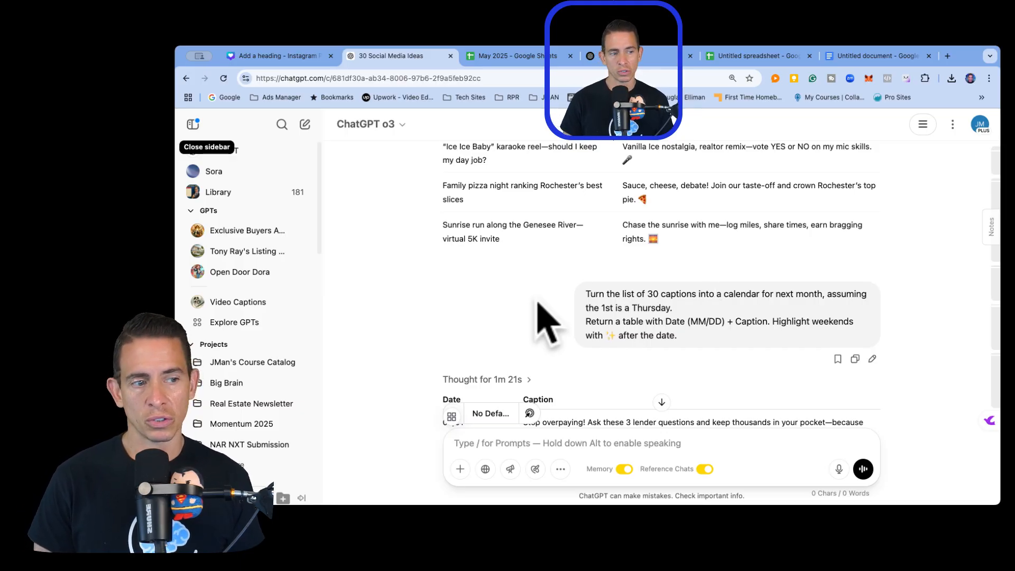
{"action": "scroll", "coordinate": [544, 334], "scroll_direction": "down", "scroll_amount": 2}
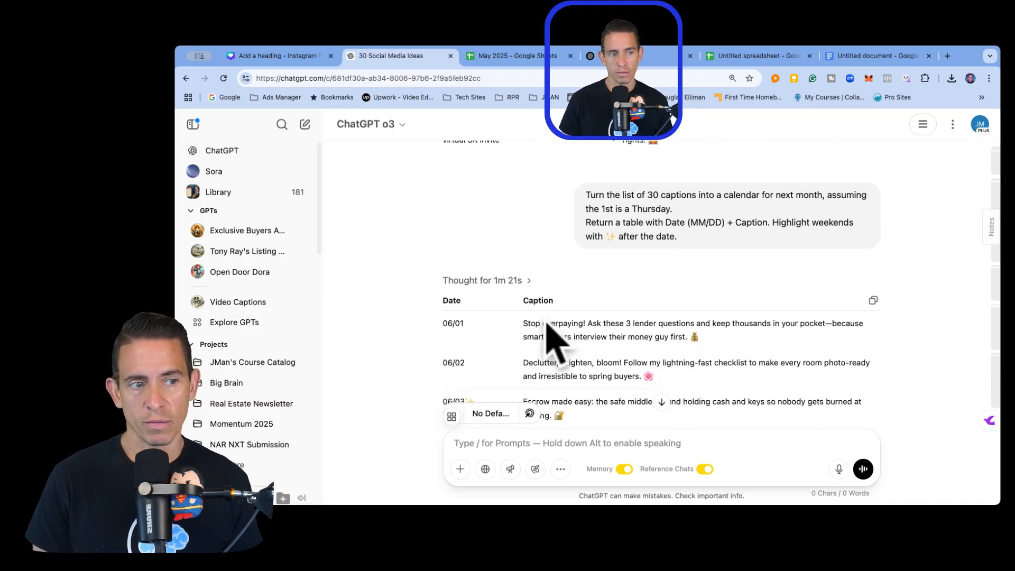
{"action": "scroll", "coordinate": [549, 339], "scroll_direction": "down", "scroll_amount": 4}
{"action": "scroll", "coordinate": [550, 344], "scroll_direction": "down", "scroll_amount": 15}
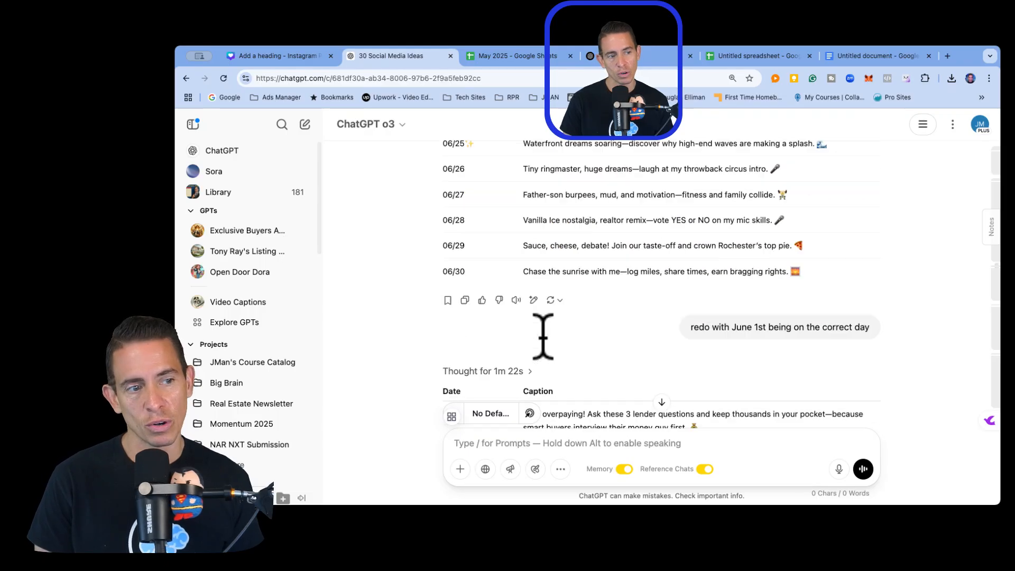
Examine the corrected calendar's dates, weekend markers and captions from 06/01 to 06/30, down to the image prompt request.
{"action": "scroll", "coordinate": [542, 325], "scroll_direction": "up", "scroll_amount": 6}
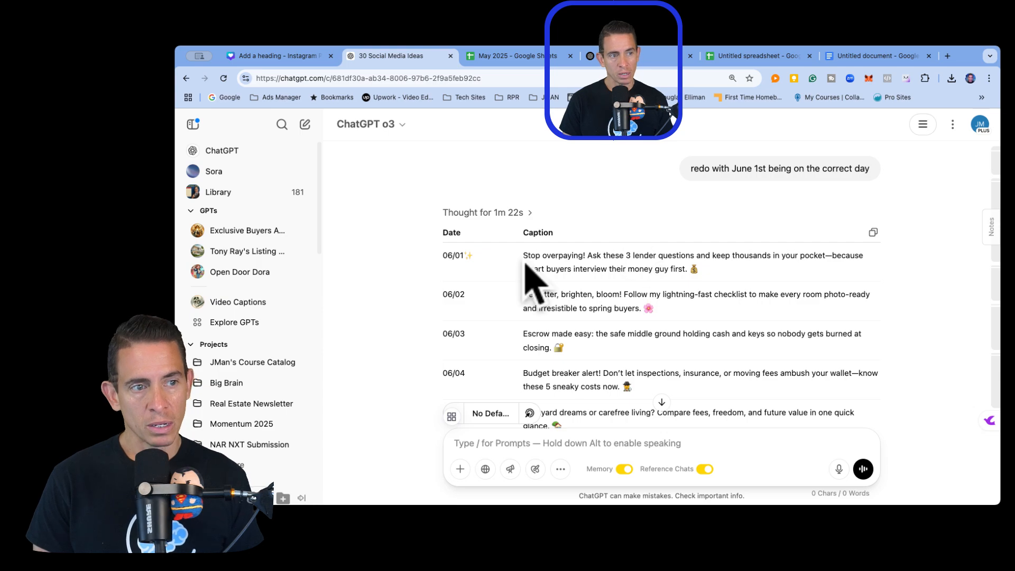
{"action": "scroll", "coordinate": [472, 299], "scroll_direction": "down", "scroll_amount": 1}
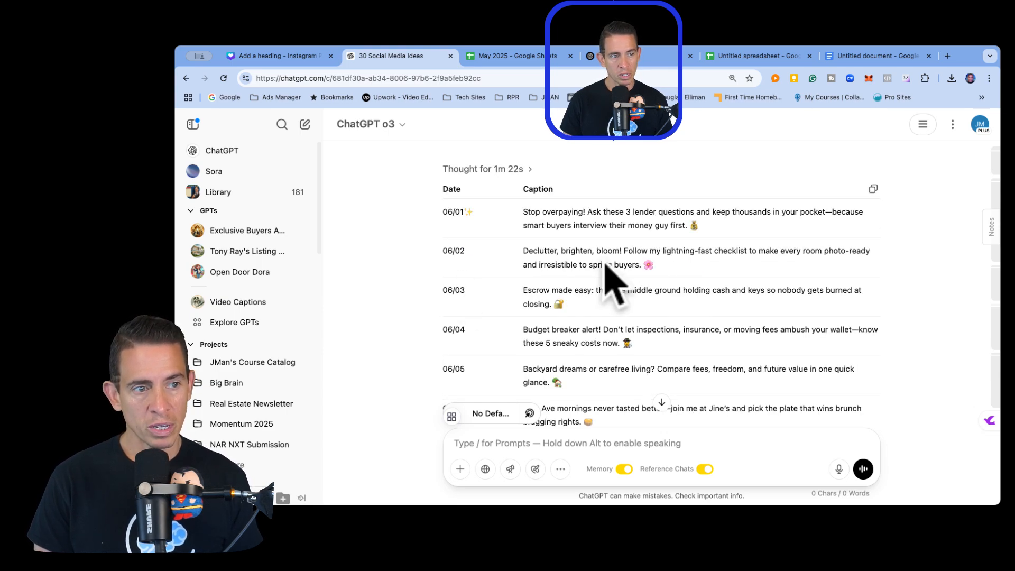
{"action": "scroll", "coordinate": [613, 286], "scroll_direction": "down", "scroll_amount": 1}
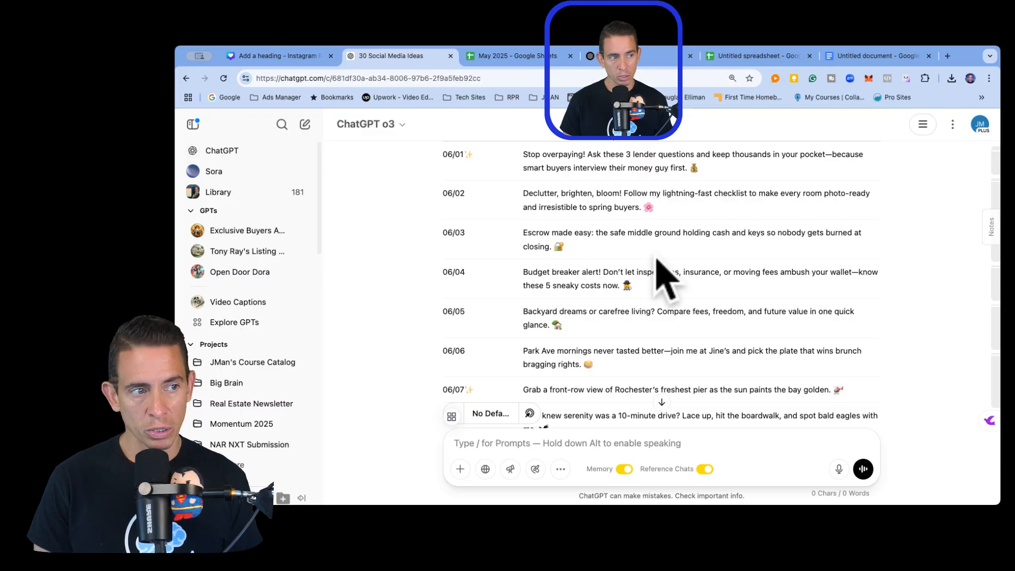
{"action": "scroll", "coordinate": [507, 290], "scroll_direction": "down", "scroll_amount": 1}
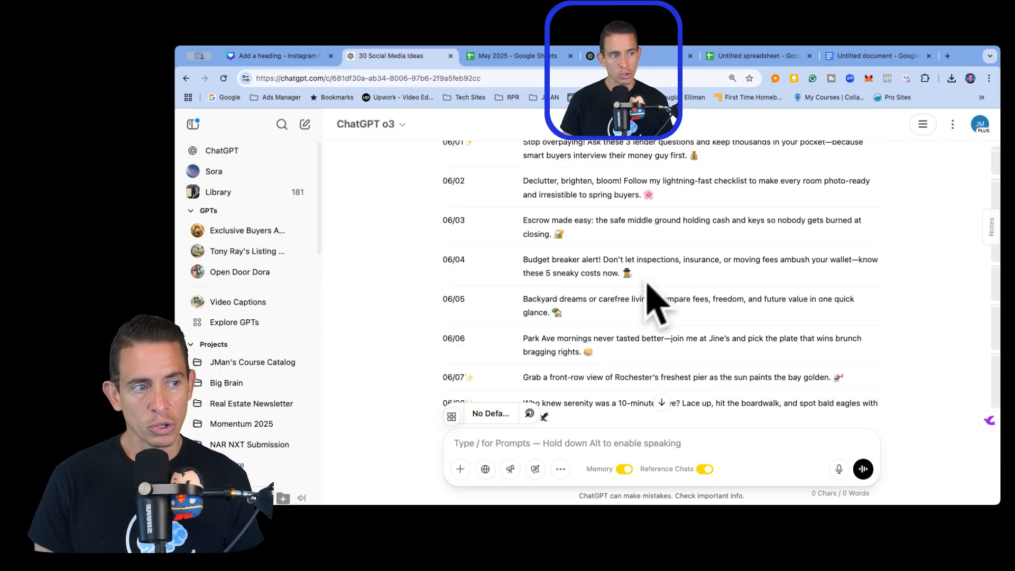
{"action": "scroll", "coordinate": [486, 322], "scroll_direction": "down", "scroll_amount": 1}
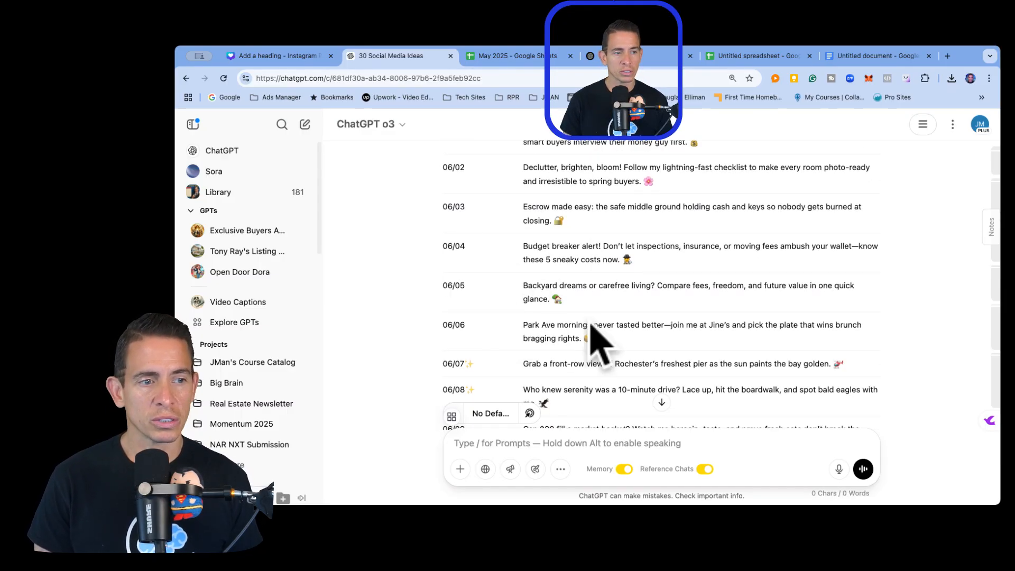
{"action": "scroll", "coordinate": [555, 325], "scroll_direction": "down", "scroll_amount": 4}
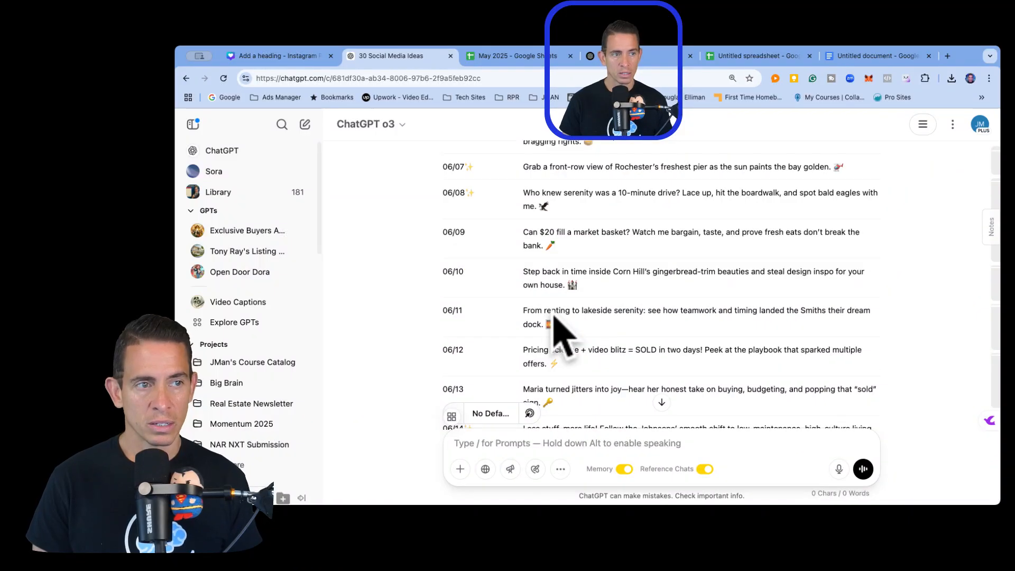
{"action": "scroll", "coordinate": [554, 317], "scroll_direction": "down", "scroll_amount": 4}
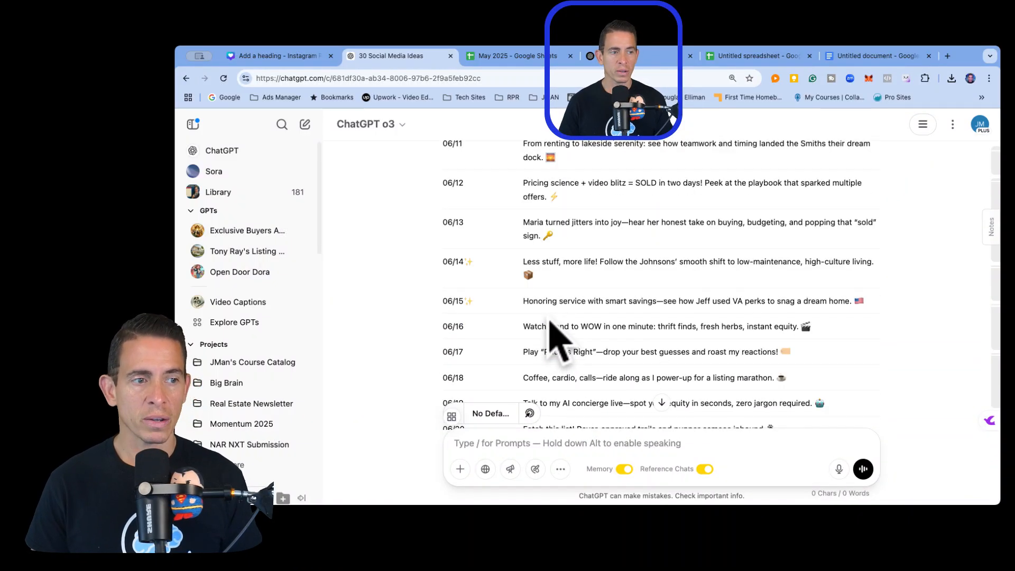
{"action": "scroll", "coordinate": [555, 339], "scroll_direction": "down", "scroll_amount": 8}
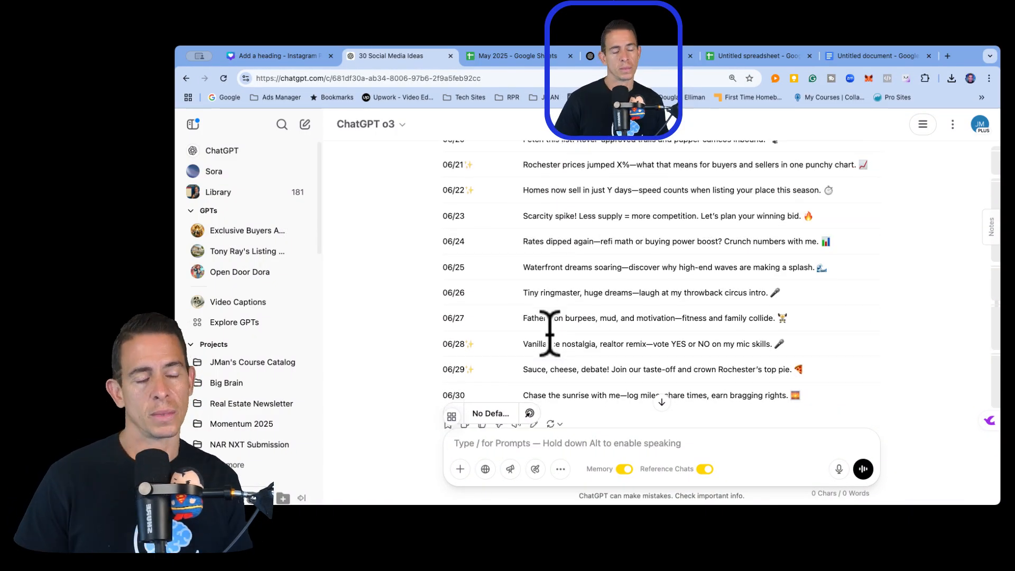
{"action": "scroll", "coordinate": [550, 333], "scroll_direction": "down", "scroll_amount": 1}
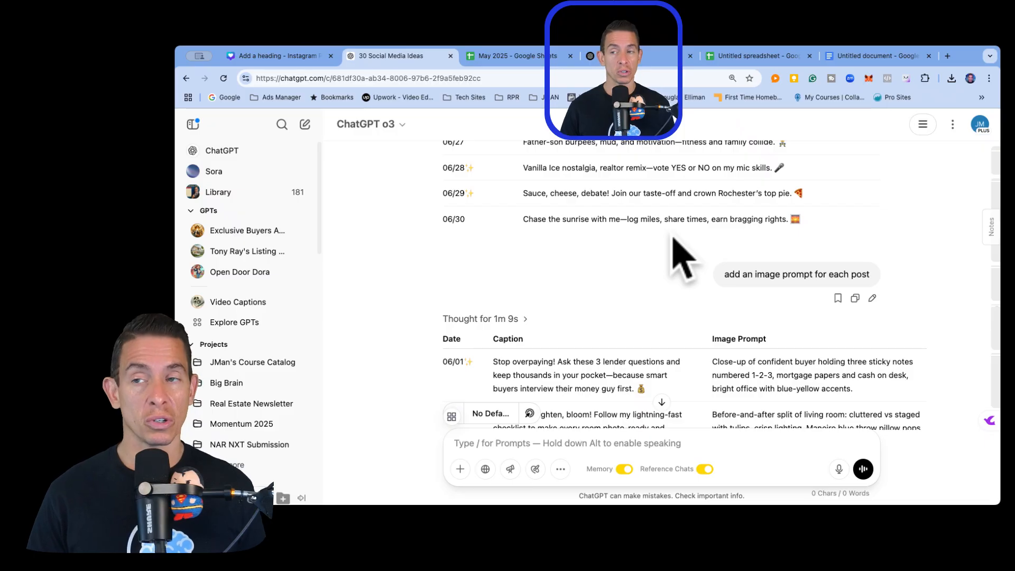
Hide the chat sidebar and examine the table of dates, captions and image prompts for the June posts.
{"action": "left_click", "coordinate": [193, 124]}
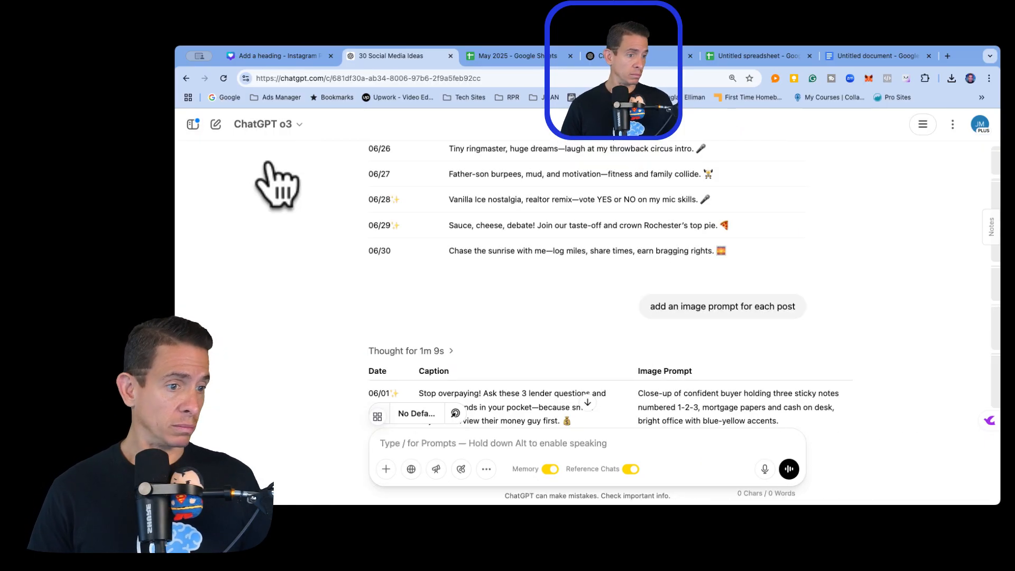
{"action": "scroll", "coordinate": [597, 307], "scroll_direction": "down", "scroll_amount": 3}
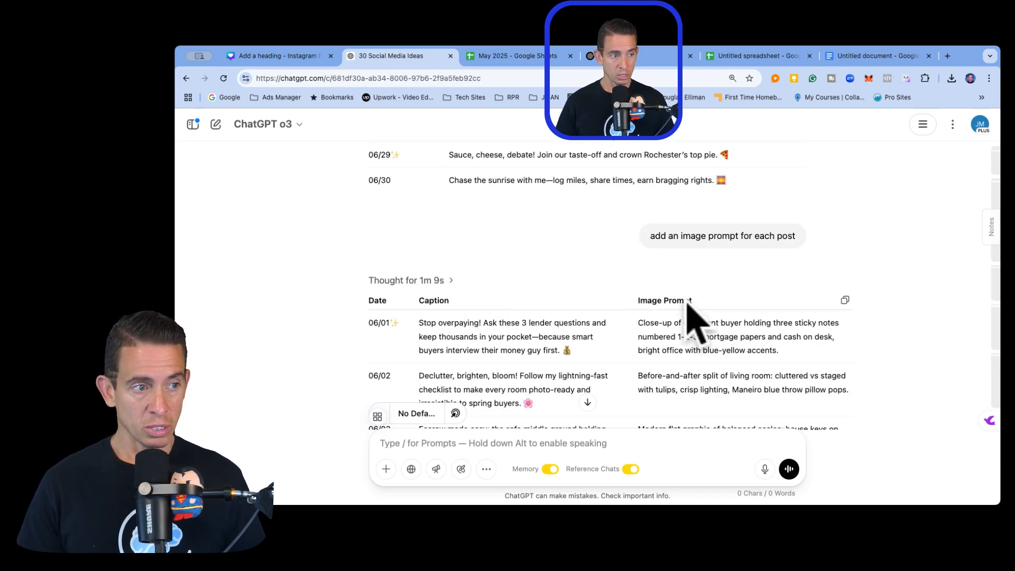
{"action": "scroll", "coordinate": [689, 320], "scroll_direction": "down", "scroll_amount": 15}
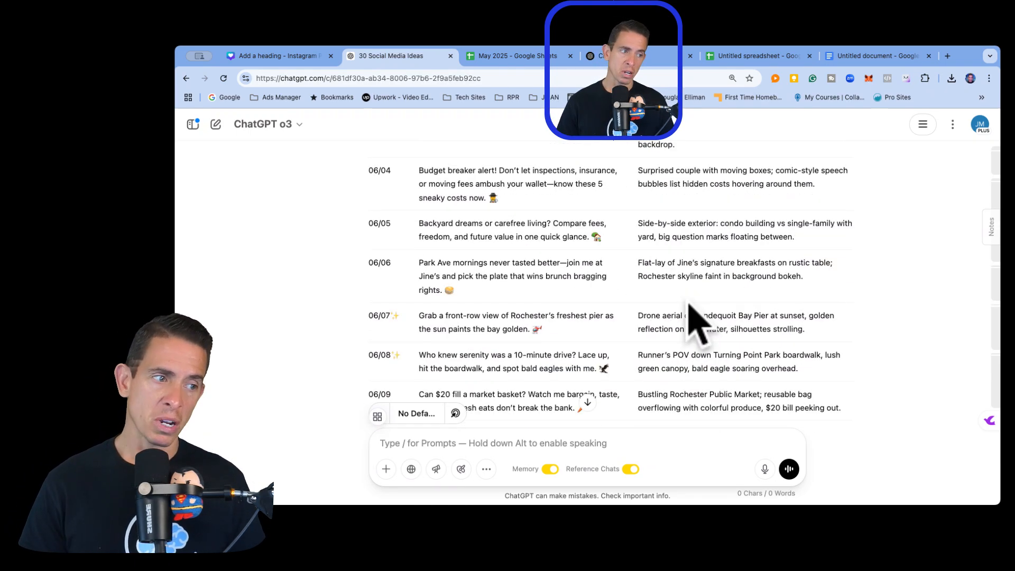
{"action": "scroll", "coordinate": [687, 315], "scroll_direction": "down", "scroll_amount": 3}
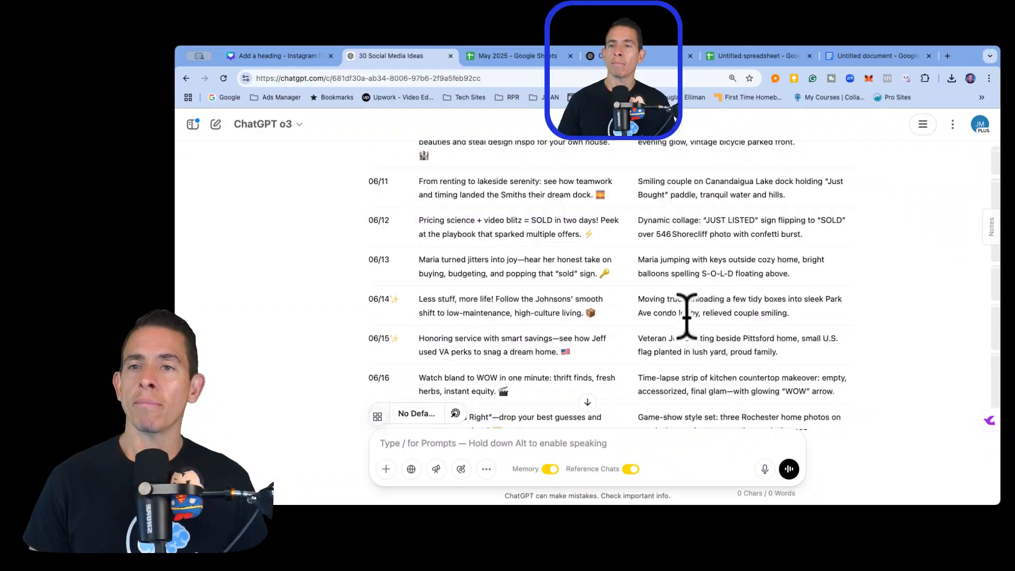
{"action": "scroll", "coordinate": [687, 316], "scroll_direction": "down", "scroll_amount": 6}
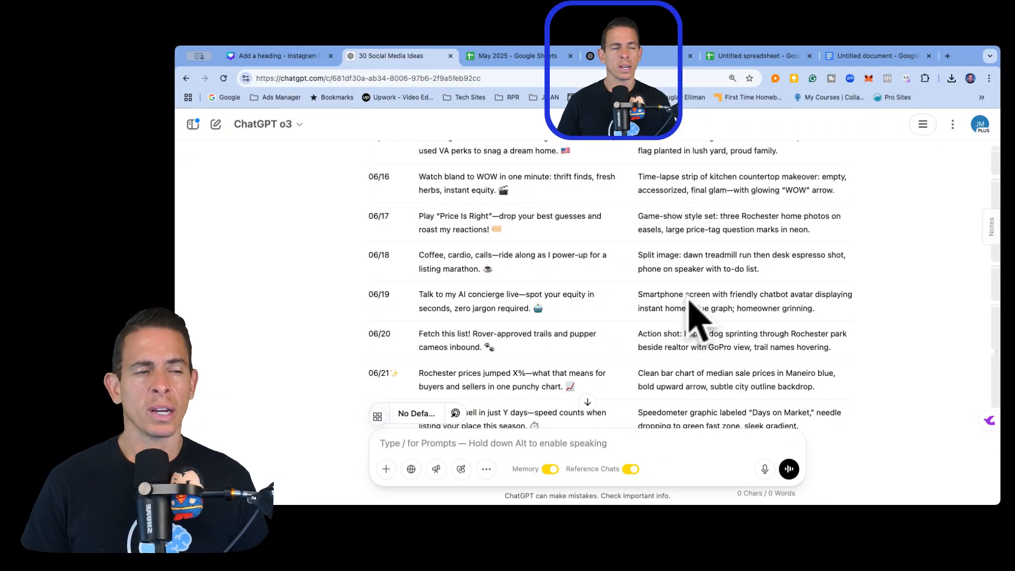
{"action": "scroll", "coordinate": [690, 312], "scroll_direction": "down", "scroll_amount": 12}
Examine the request for a headline column and its four-column table, clearing the highlight on the first image prompt.
{"action": "scroll", "coordinate": [693, 319], "scroll_direction": "down", "scroll_amount": 10}
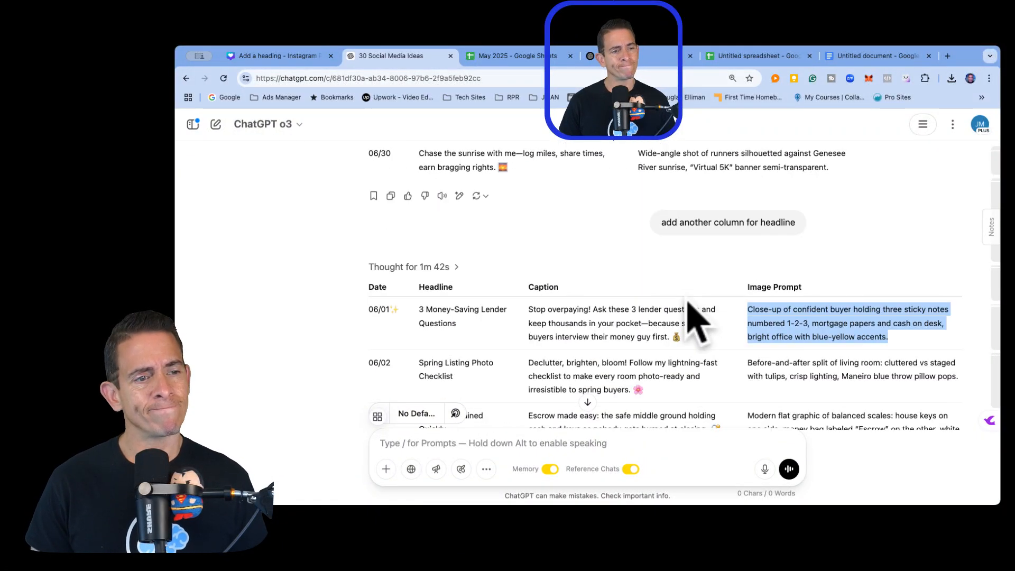
{"action": "scroll", "coordinate": [571, 275], "scroll_direction": "down", "scroll_amount": 1}
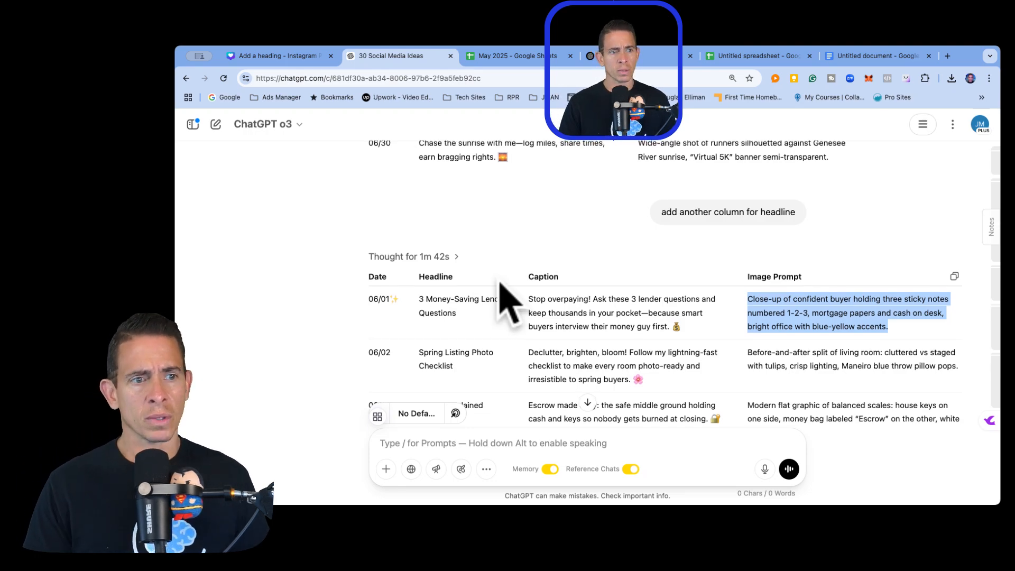
{"action": "scroll", "coordinate": [508, 304], "scroll_direction": "down", "scroll_amount": 2}
{"action": "left_click", "coordinate": [380, 213]}
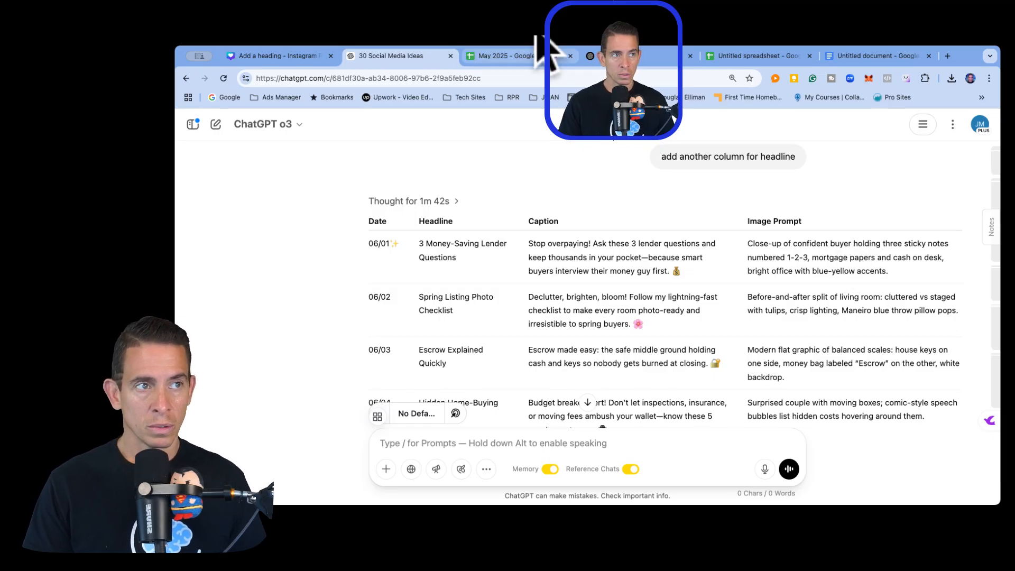
Switch to the May 2025 spreadsheet in Google Sheets and review the Date, Headline and Caption columns on Sheet3.
{"action": "left_click", "coordinate": [536, 53]}
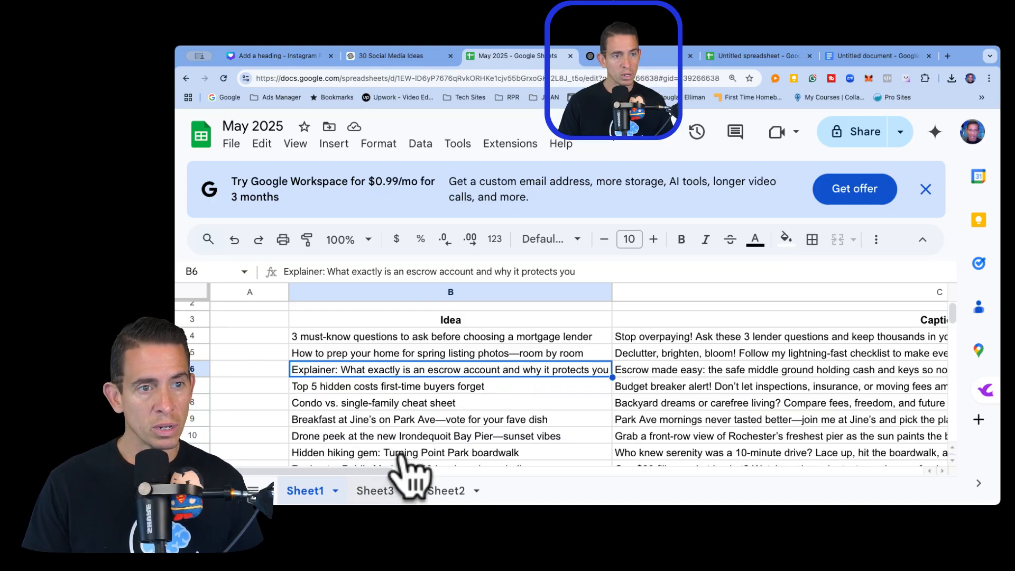
{"action": "left_click", "coordinate": [400, 455]}
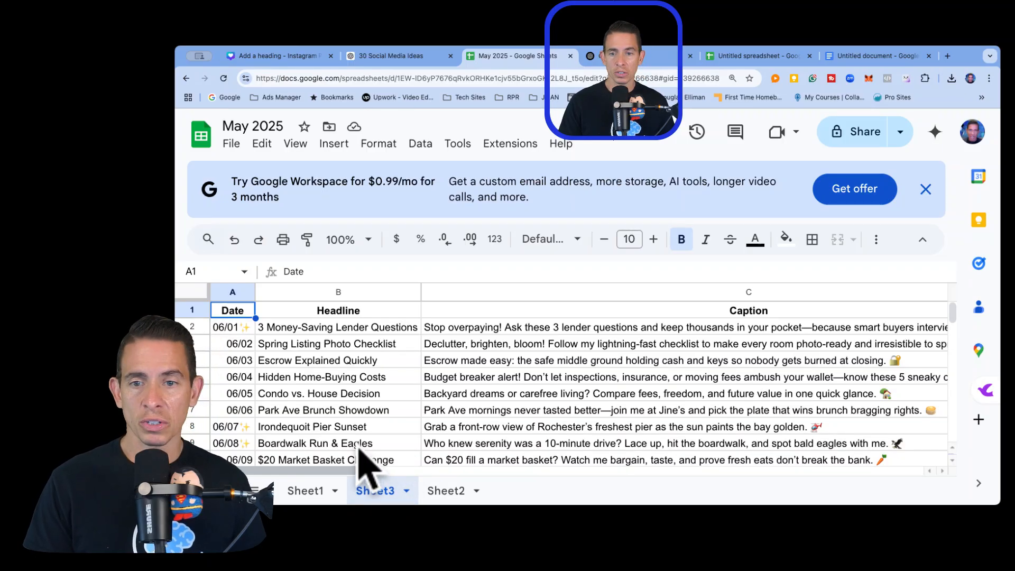
{"action": "left_click_drag", "start_coordinate": [367, 470], "coordinate": [402, 469]}
Rename the spreadsheet from May 2025 to June 2025.
{"action": "left_click", "coordinate": [257, 114]}
{"action": "key", "text": "BackSpace"}
{"action": "key", "text": "BackSpace"}
{"action": "key", "text": "BackSpace"}
{"action": "key", "text": "BackSpace"}
{"action": "type", "text": "June"}
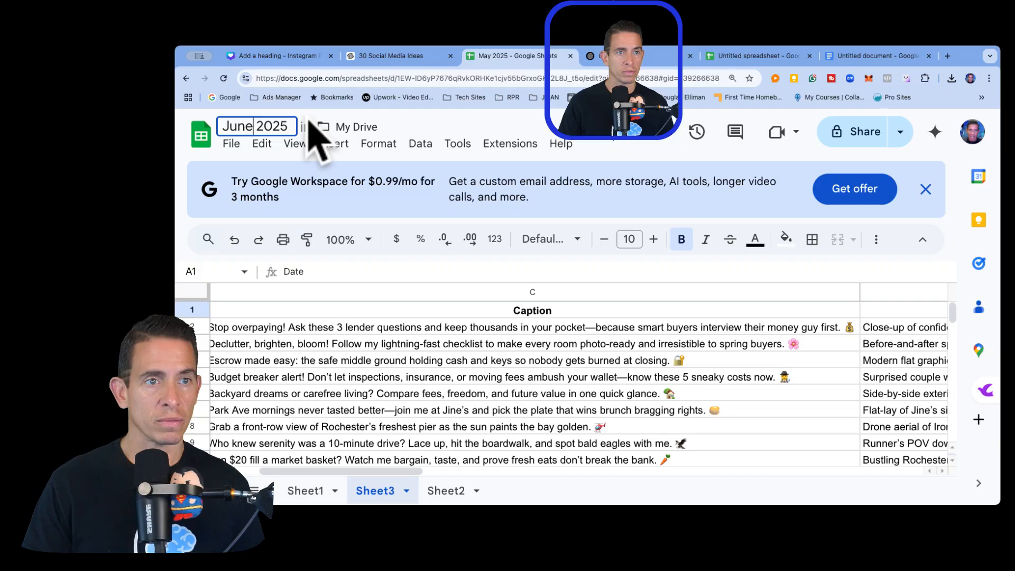
{"action": "key", "text": "Return"}
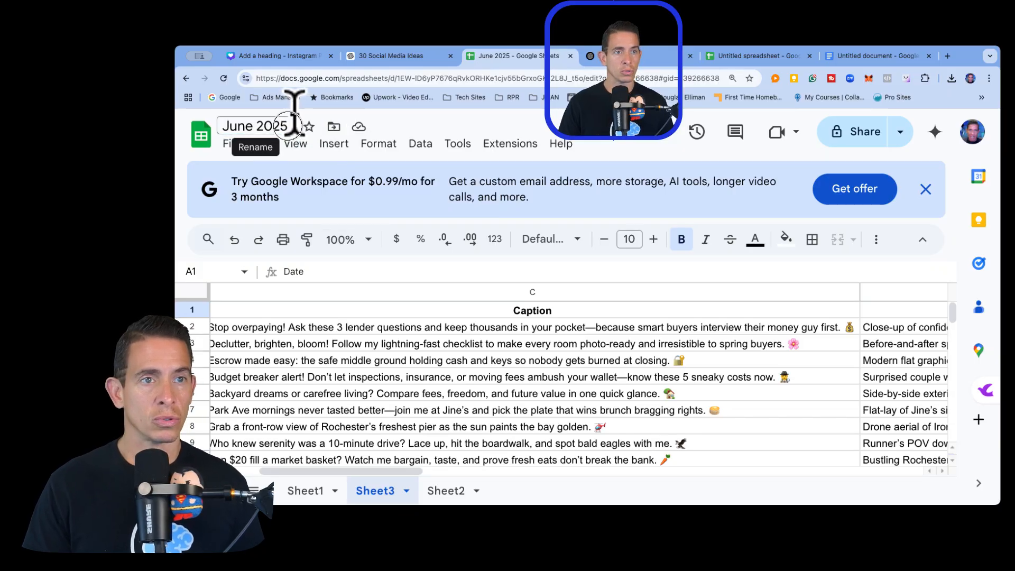
Extend the spreadsheet's title to "June 2025 social media" and dismiss the Google Workspace offer.
{"action": "left_click", "coordinate": [291, 123]}
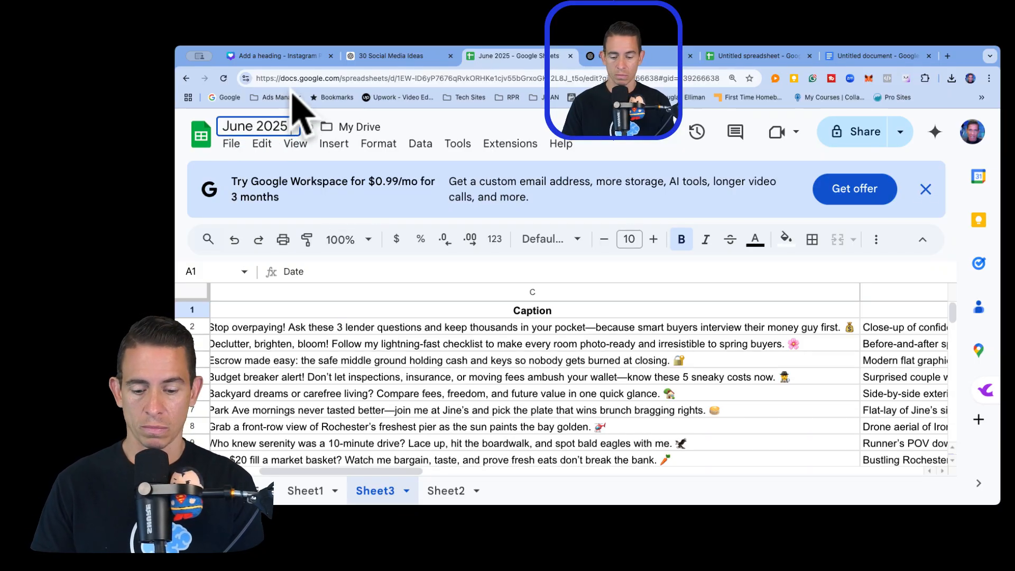
{"action": "type", "text": "Social meida"}
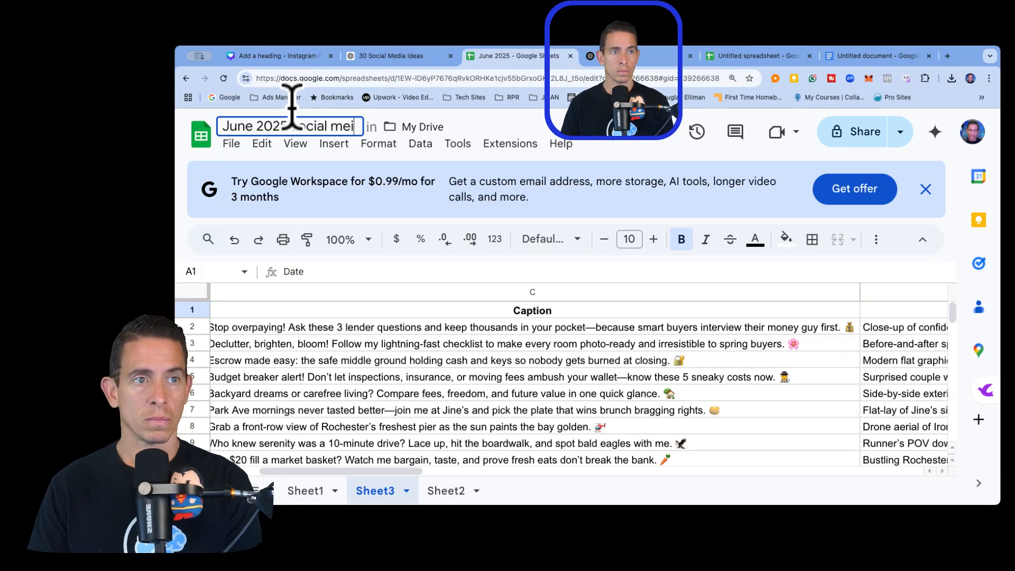
{"action": "key", "text": "BackSpace"}
{"action": "key", "text": "BackSpace"}
{"action": "key", "text": "BackSpace"}
{"action": "type", "text": "d"}
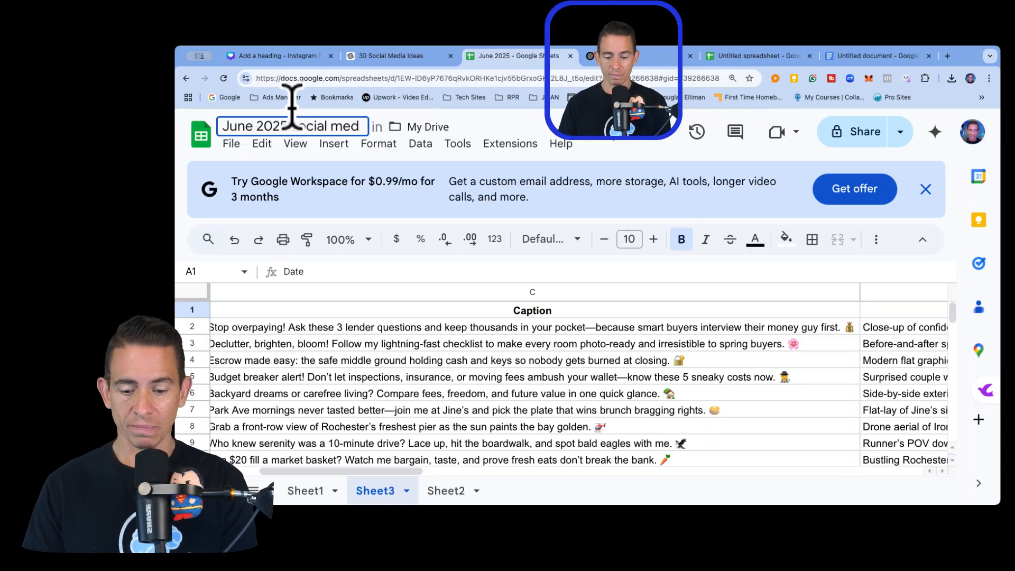
{"action": "type", "text": "ia"}
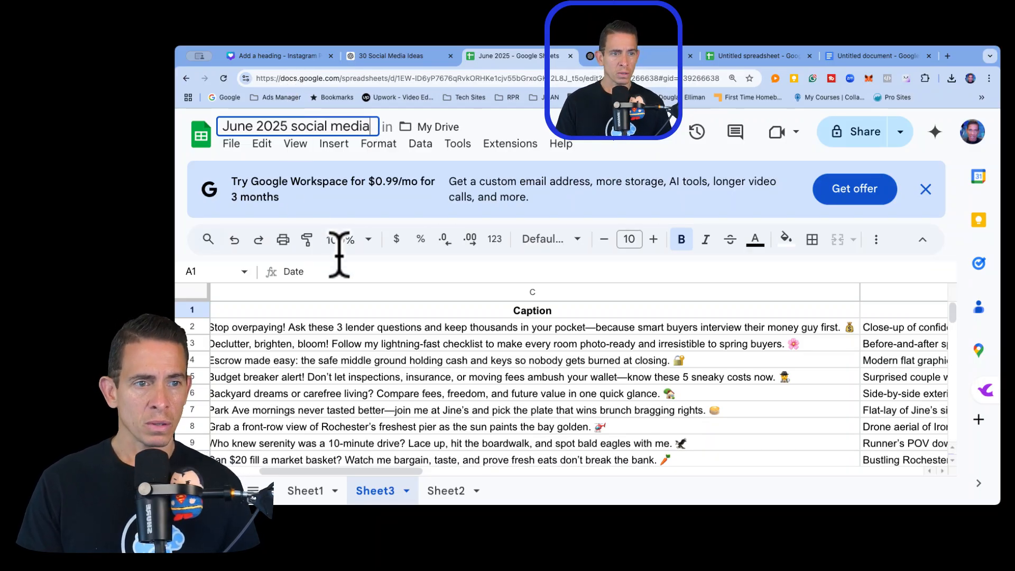
{"action": "key", "text": "Return"}
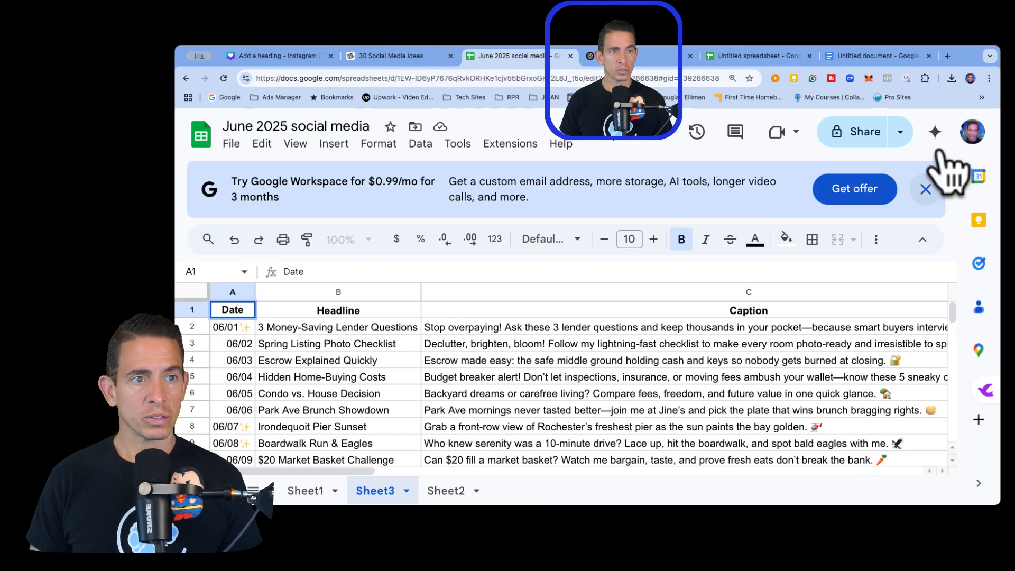
{"action": "left_click", "coordinate": [926, 188]}
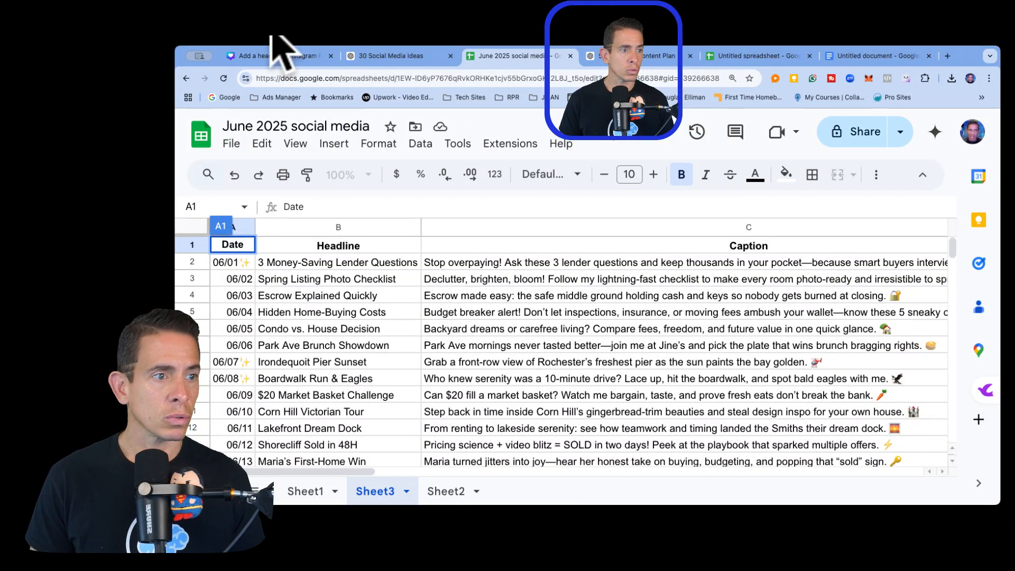
Switch to Canva, reposition its browser tab after the spreadsheet's, and create a blank Instagram Post (4:5) design.
{"action": "left_click", "coordinate": [272, 55]}
{"action": "left_click_drag", "start_coordinate": [271, 36], "coordinate": [532, 37]}
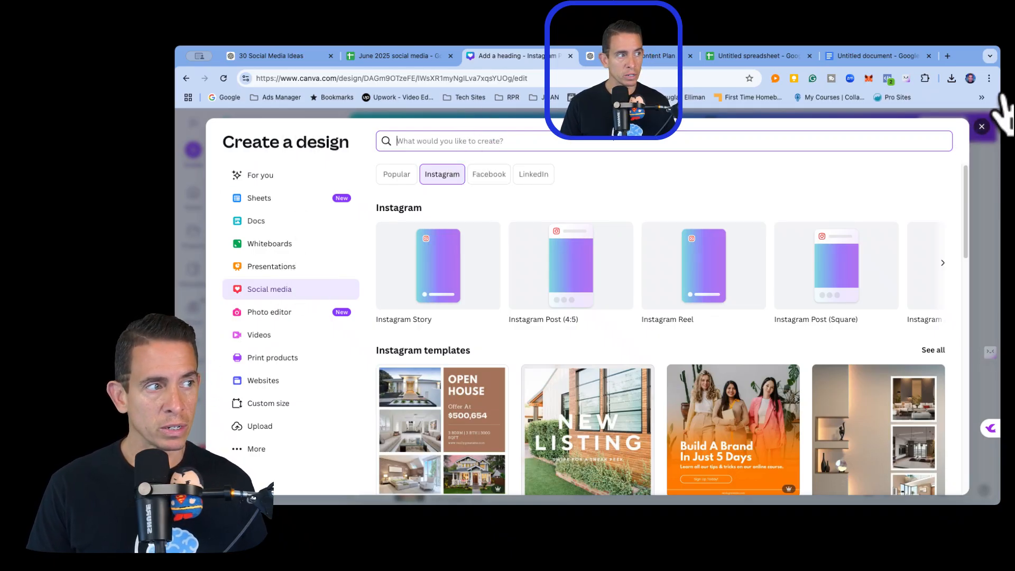
{"action": "left_click", "coordinate": [982, 126]}
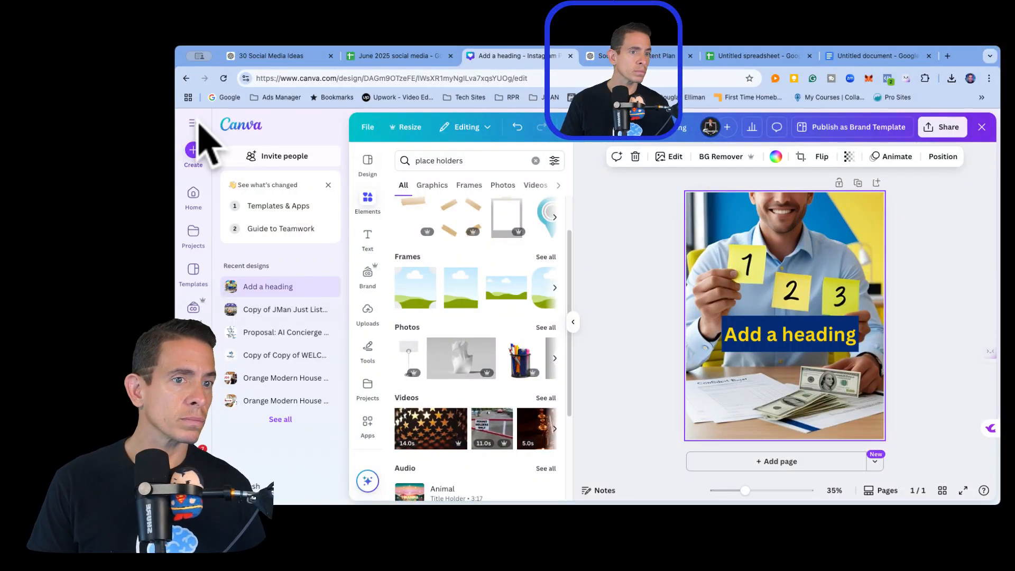
{"action": "left_click", "coordinate": [195, 144]}
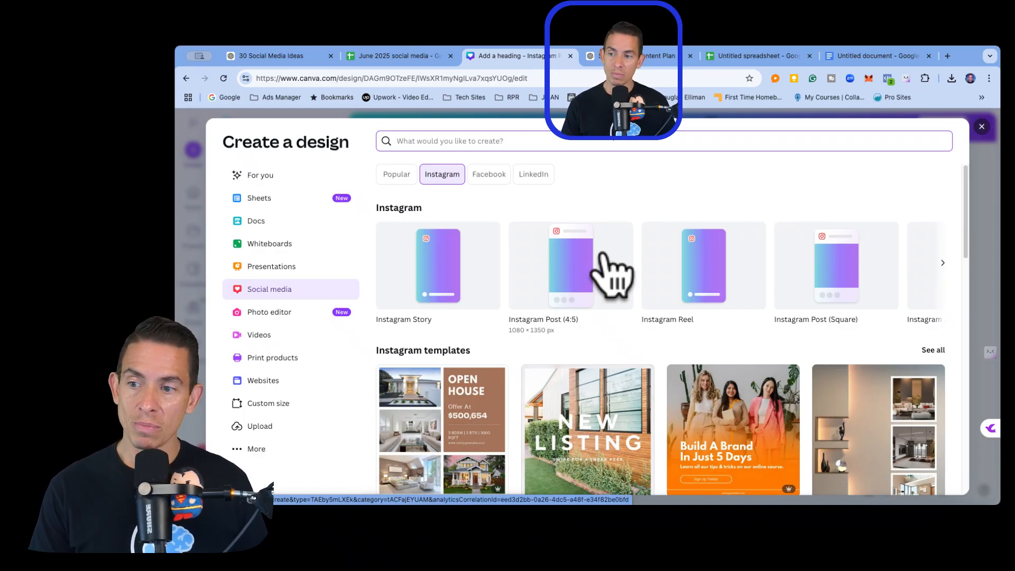
{"action": "left_click", "coordinate": [604, 256]}
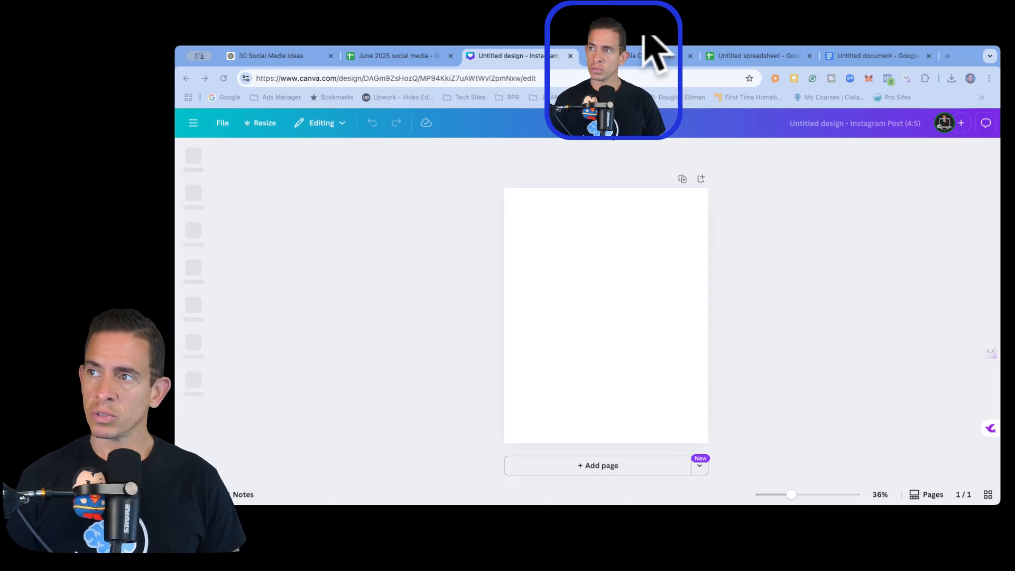
Switch to the Social Media Content Plan chat in ChatGPT and copy the ImagePrompt text from the Down Payment Hack row.
{"action": "left_click", "coordinate": [639, 54]}
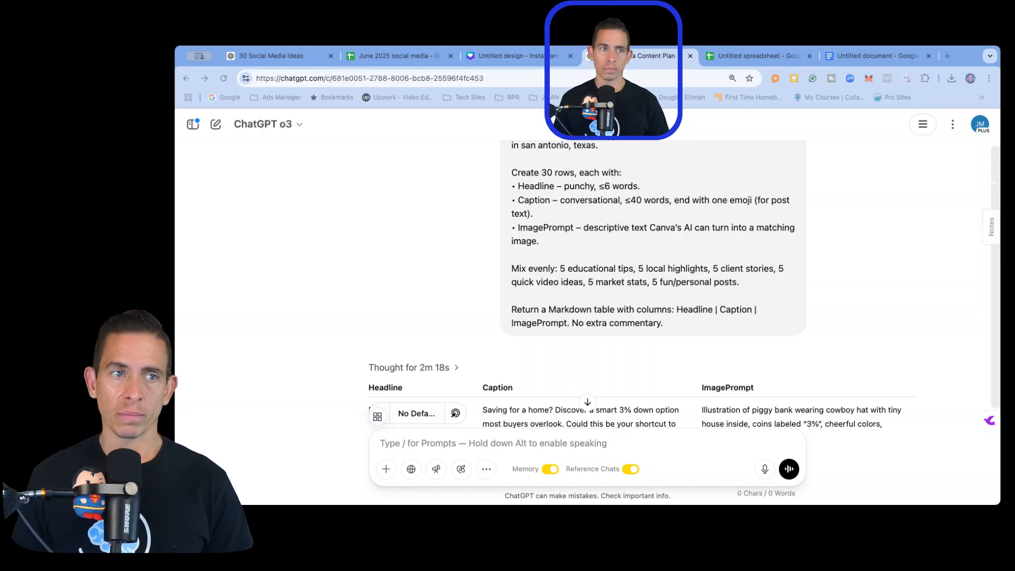
{"action": "scroll", "coordinate": [381, 229], "scroll_direction": "down", "scroll_amount": 3}
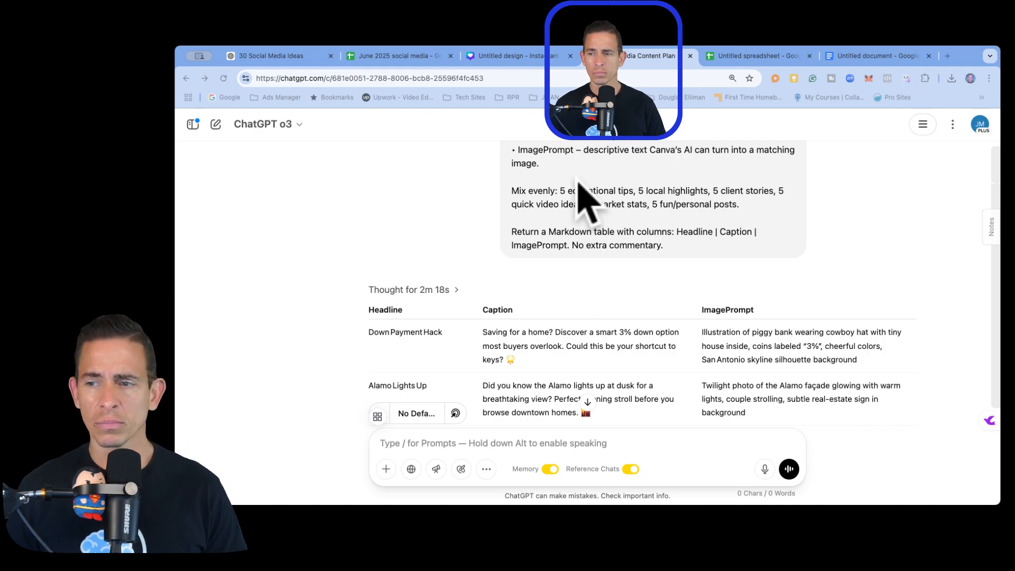
{"action": "scroll", "coordinate": [449, 238], "scroll_direction": "down", "scroll_amount": 2}
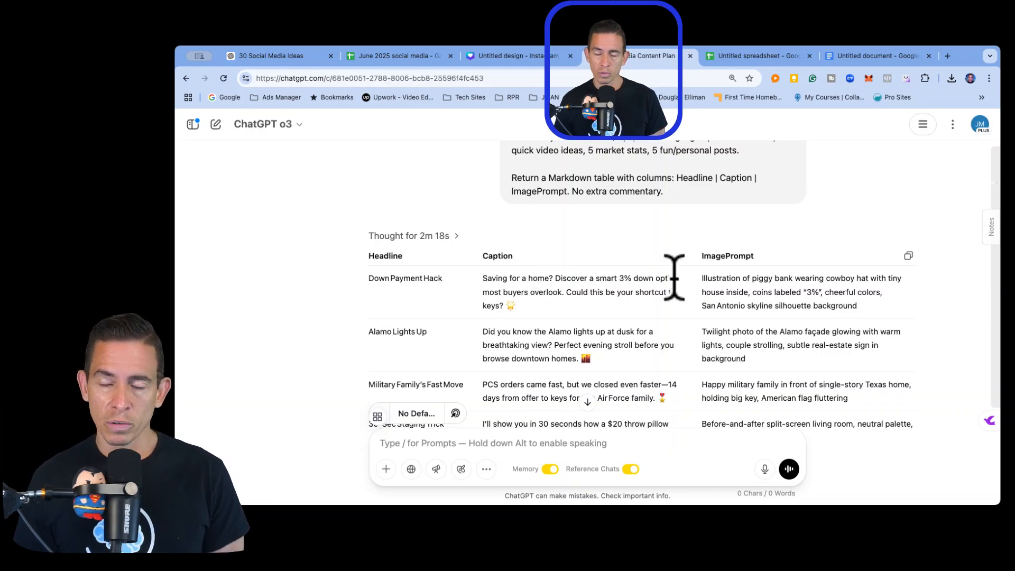
{"action": "left_click", "coordinate": [703, 277]}
{"action": "left_click_drag", "start_coordinate": [708, 264], "coordinate": [851, 292]}
{"action": "key", "text": "super+c"}
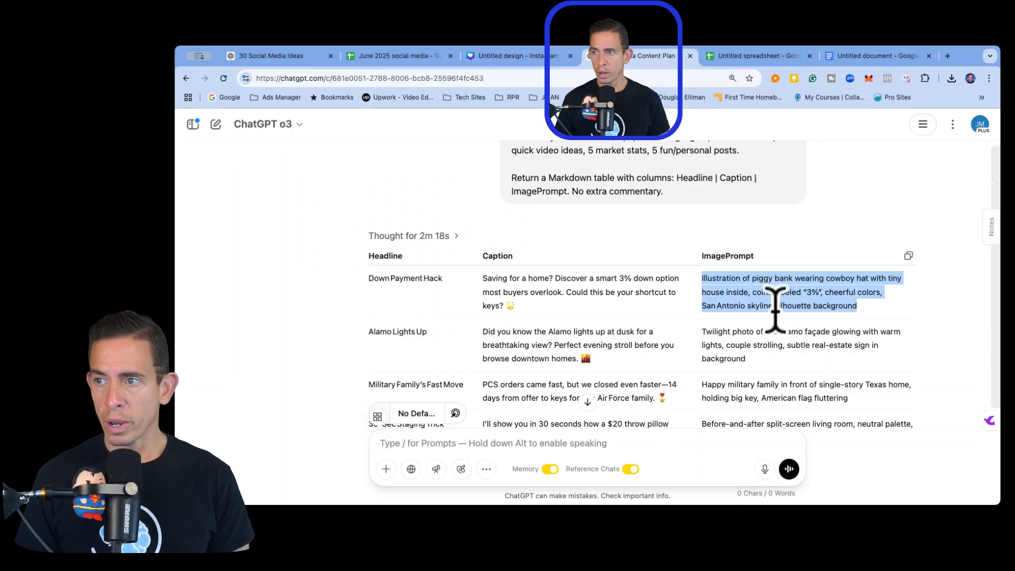
Switch to the Canva design and generate Magic Media images from the copied piggy bank prompt.
{"action": "left_click", "coordinate": [537, 39]}
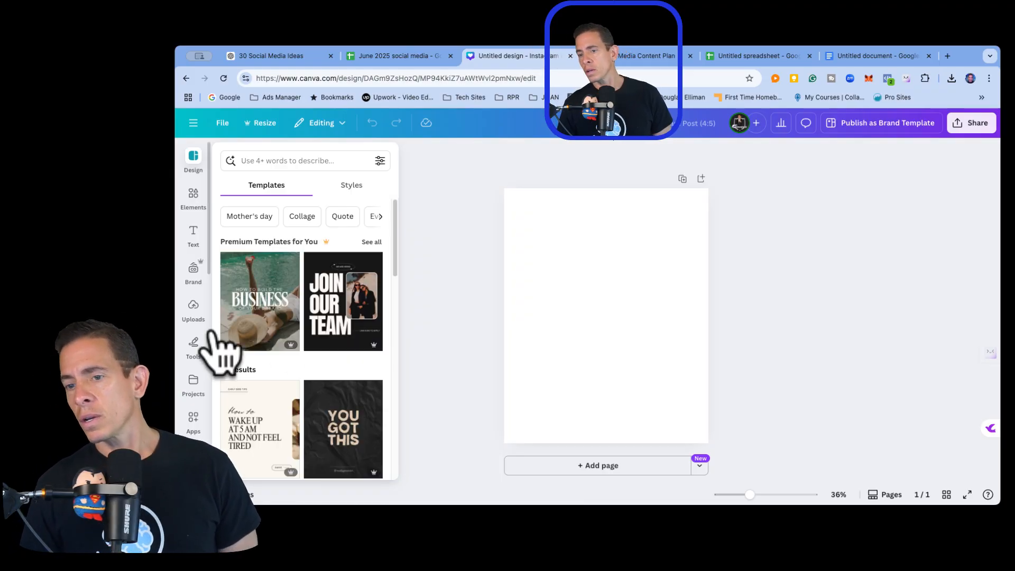
{"action": "scroll", "coordinate": [212, 332], "scroll_direction": "down", "scroll_amount": 1}
{"action": "scroll", "coordinate": [212, 332], "scroll_direction": "down", "scroll_amount": 1}
{"action": "scroll", "coordinate": [212, 332], "scroll_direction": "down", "scroll_amount": 1}
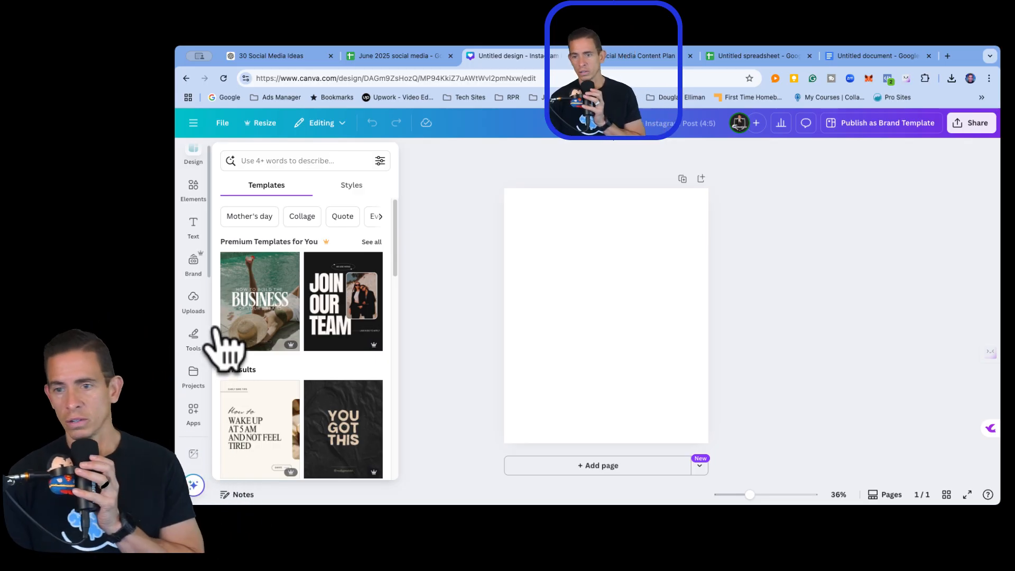
{"action": "scroll", "coordinate": [212, 332], "scroll_direction": "down", "scroll_amount": 3}
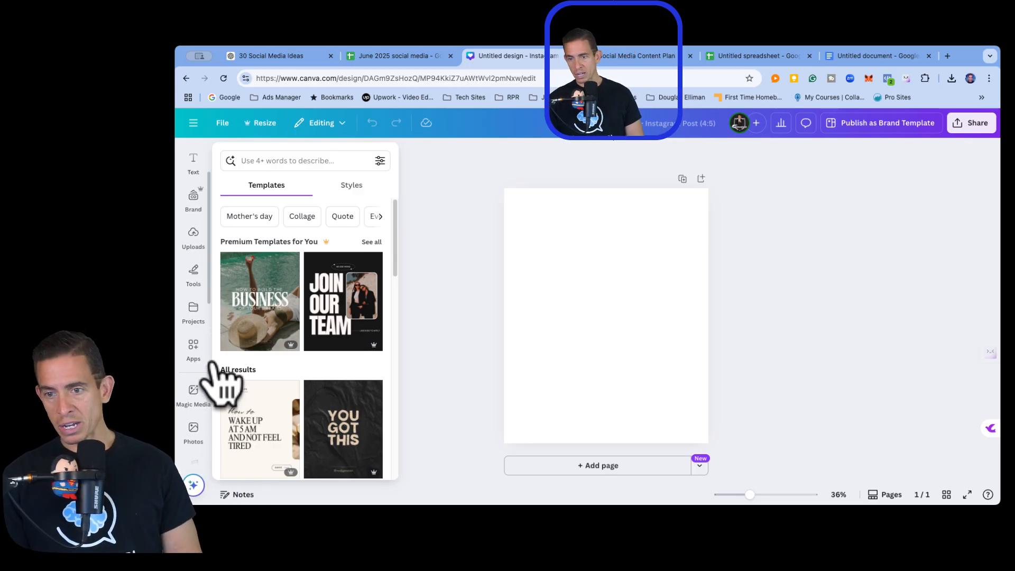
{"action": "left_click", "coordinate": [210, 370]}
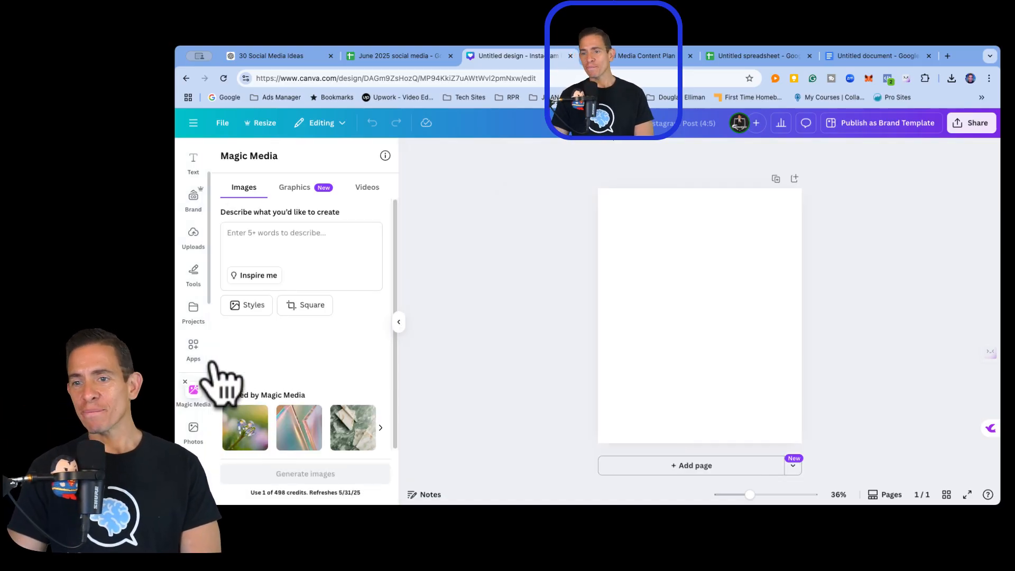
{"action": "left_click", "coordinate": [256, 233]}
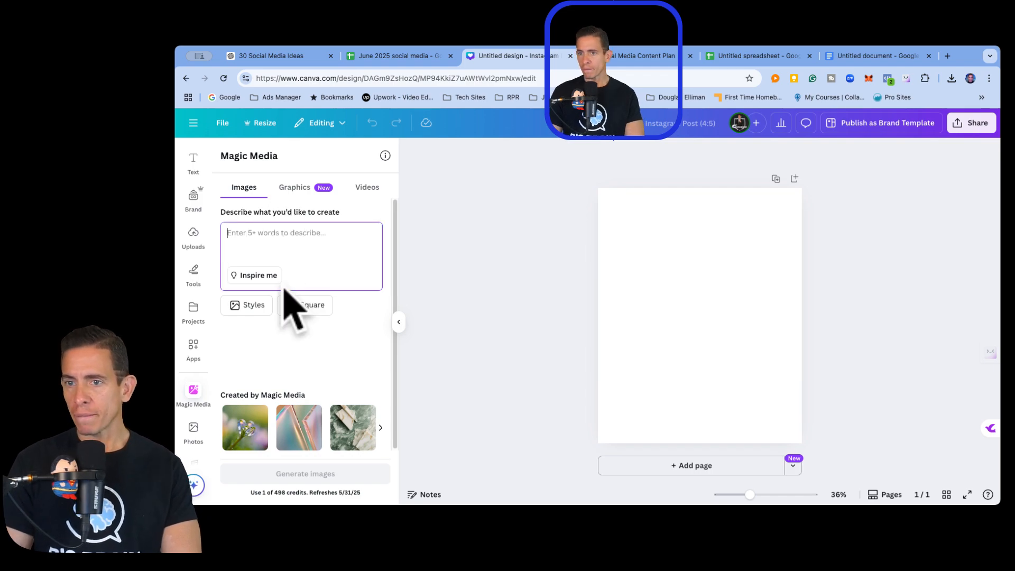
{"action": "key", "text": "super+v"}
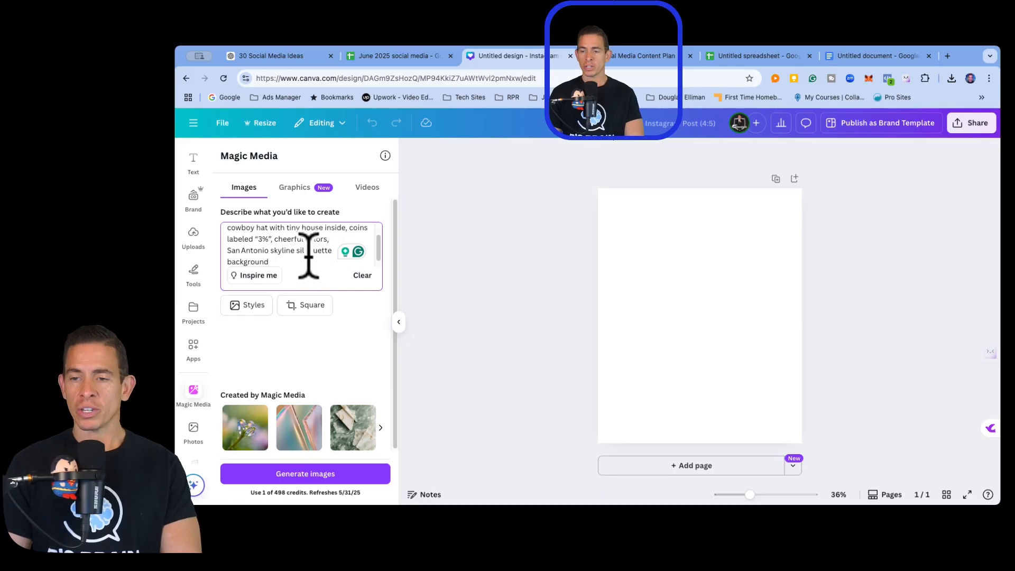
{"action": "left_click", "coordinate": [338, 472]}
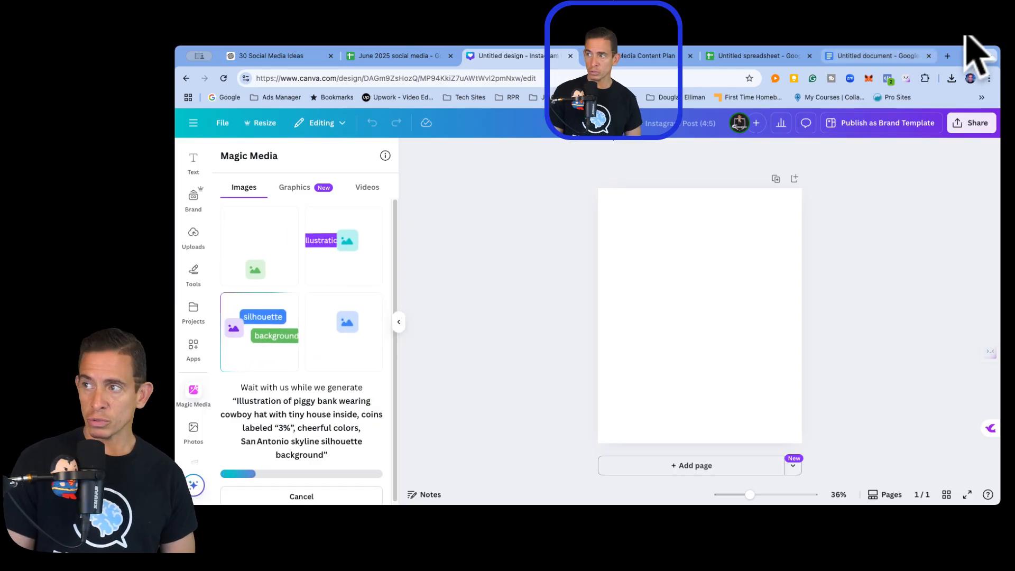
Open ChatGPT in a new browser tab and set the model to GPT-4o.
{"action": "left_click", "coordinate": [948, 55]}
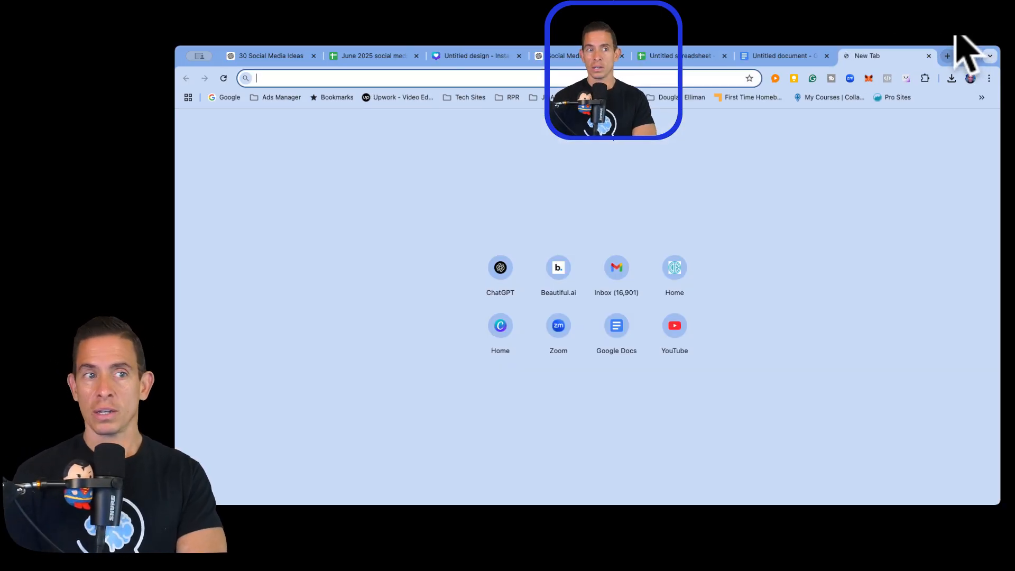
{"action": "type", "text": "chat"}
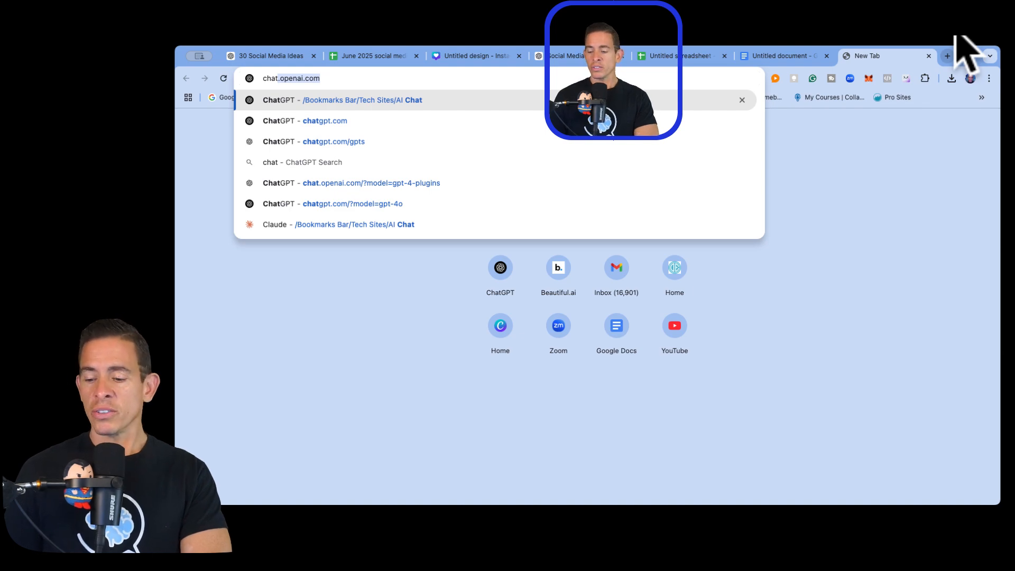
{"action": "key", "text": "Return"}
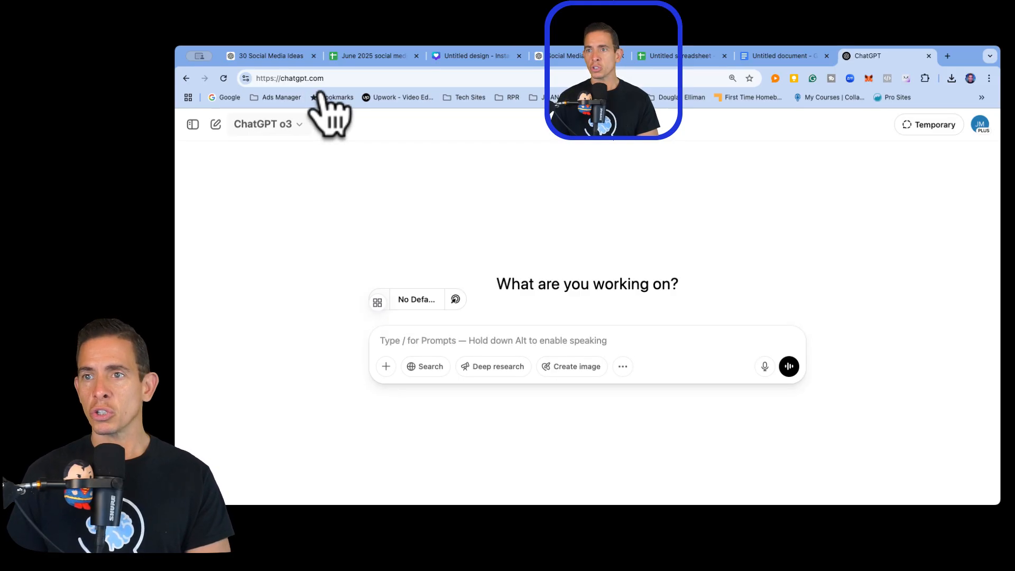
{"action": "left_click", "coordinate": [307, 124]}
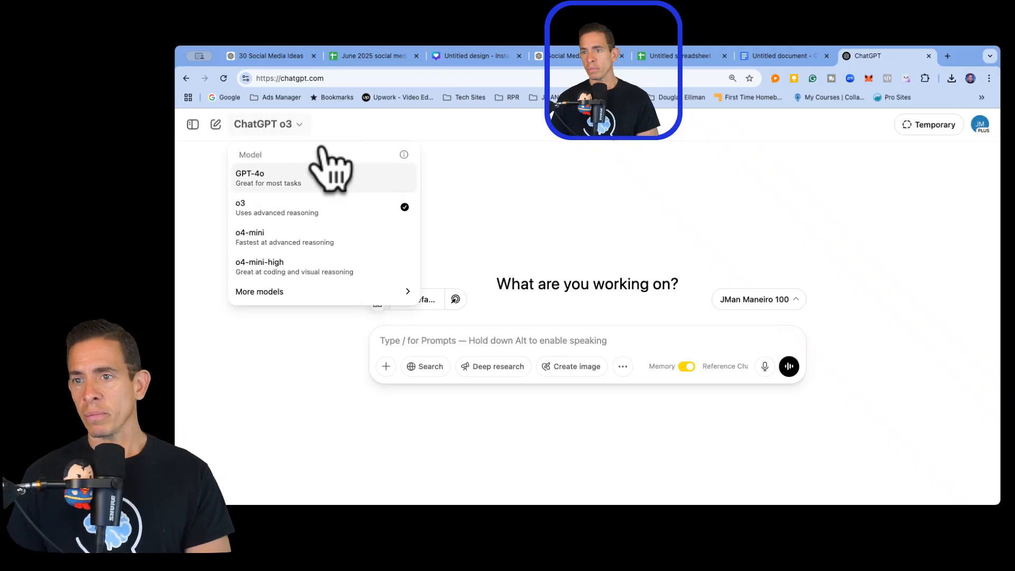
{"action": "left_click", "coordinate": [321, 168]}
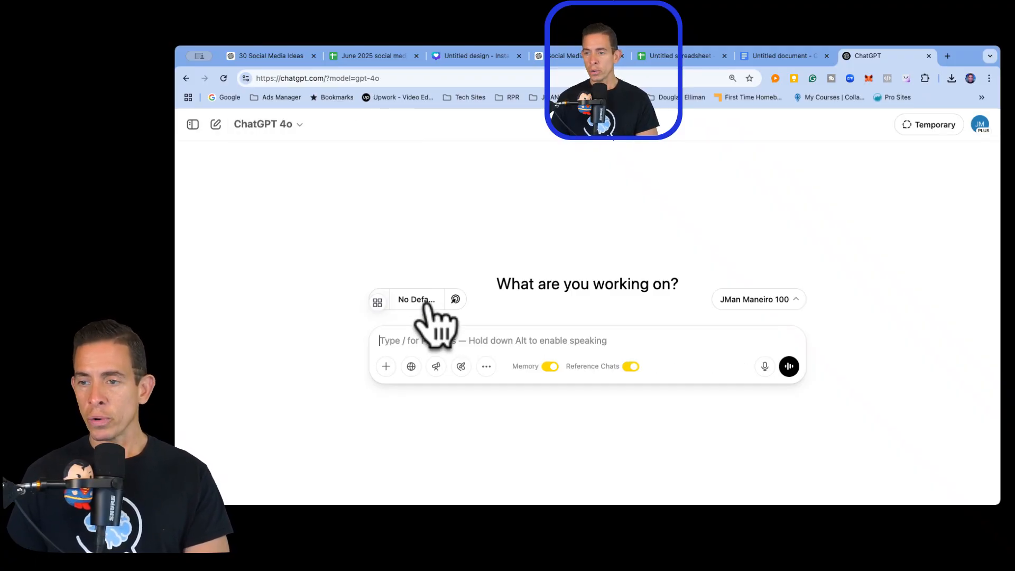
Submit the pasted prompt with its opening reworded to "craft a high resolution image of a piggy bank", and return to the Canva design.
{"action": "key", "text": "super+v"}
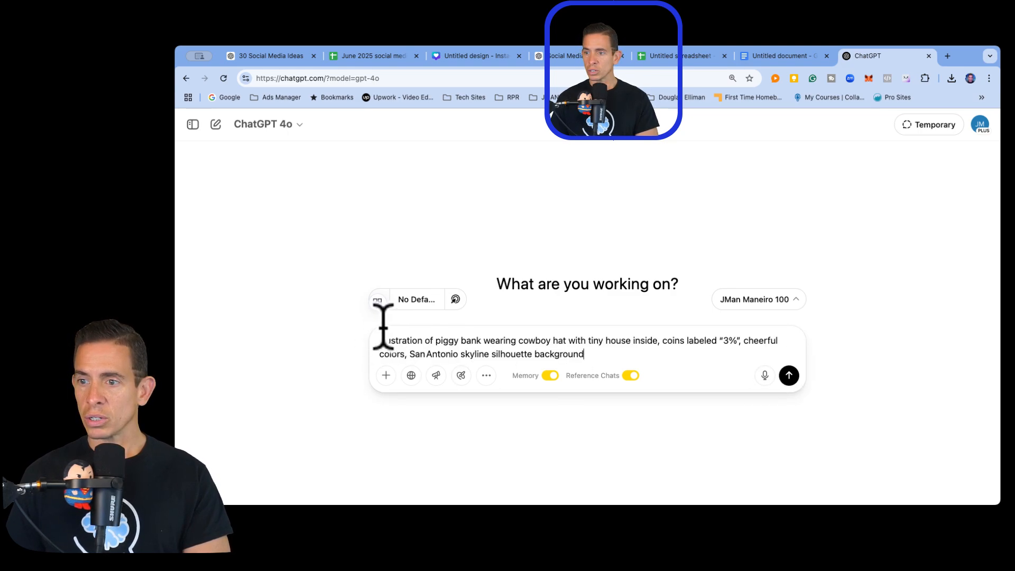
{"action": "left_click_drag", "start_coordinate": [423, 328], "coordinate": [364, 327]}
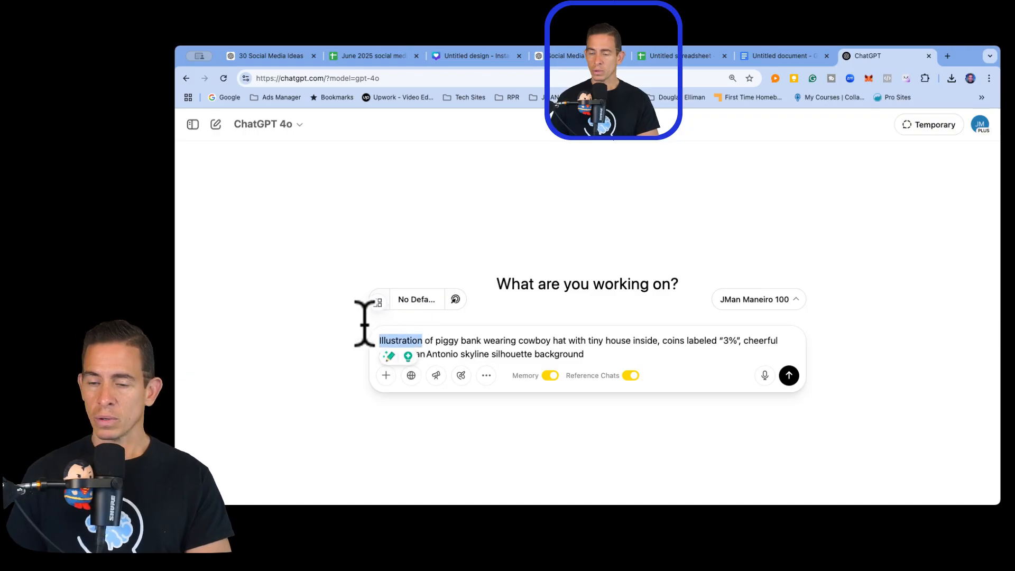
{"action": "type", "text": "craft a h"}
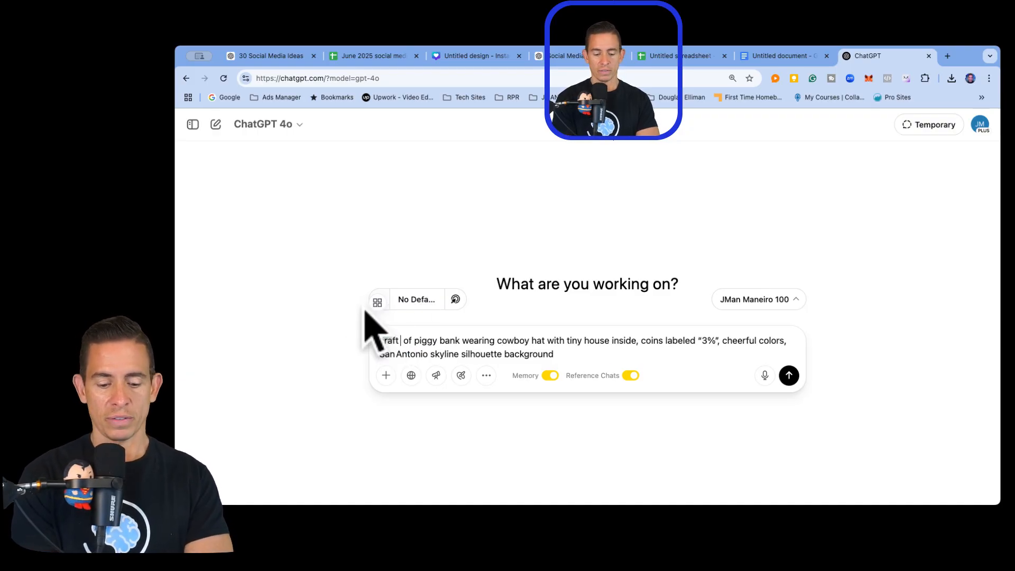
{"action": "type", "text": "igh resol"}
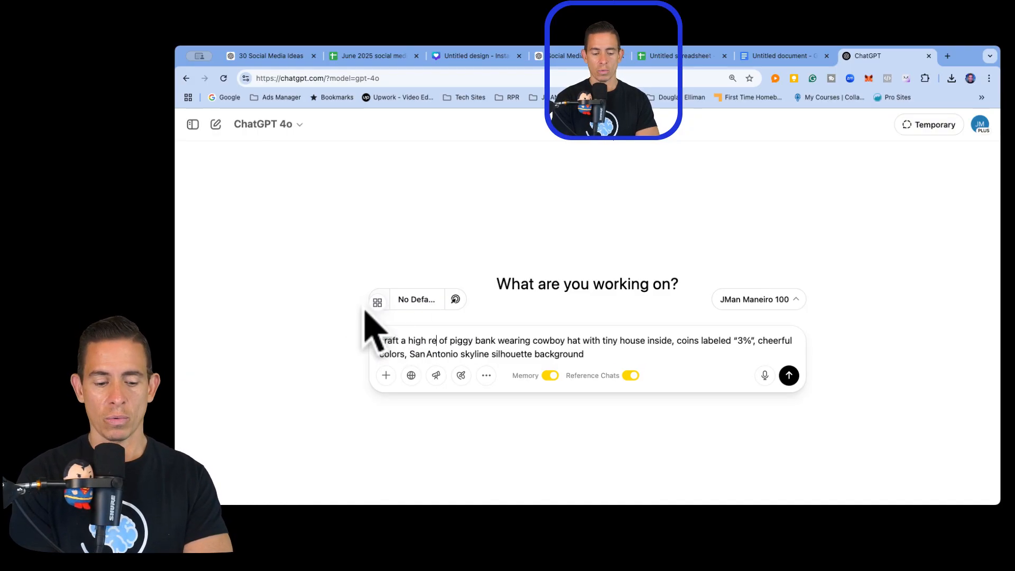
{"action": "type", "text": "u"}
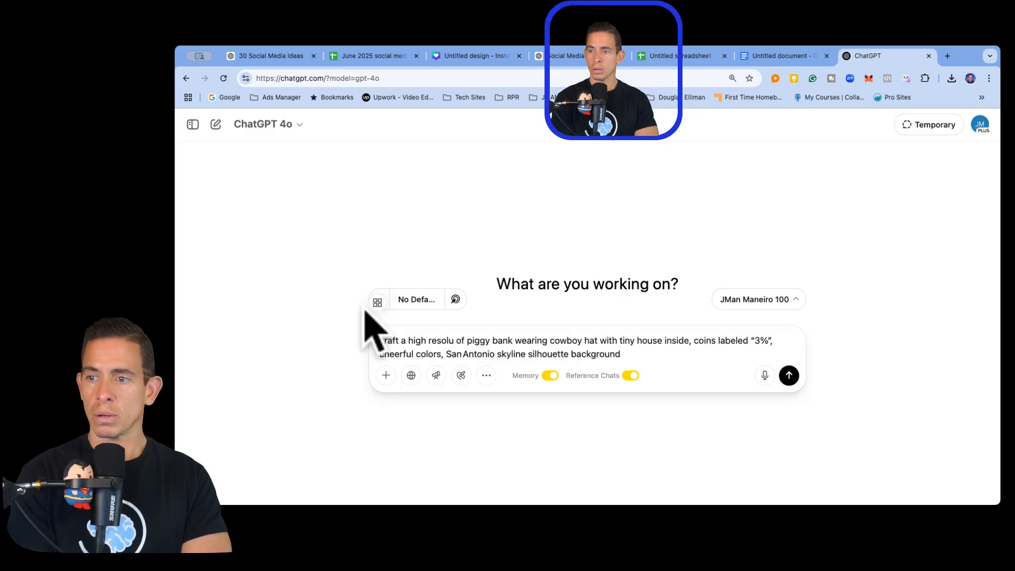
{"action": "type", "text": "tion im"}
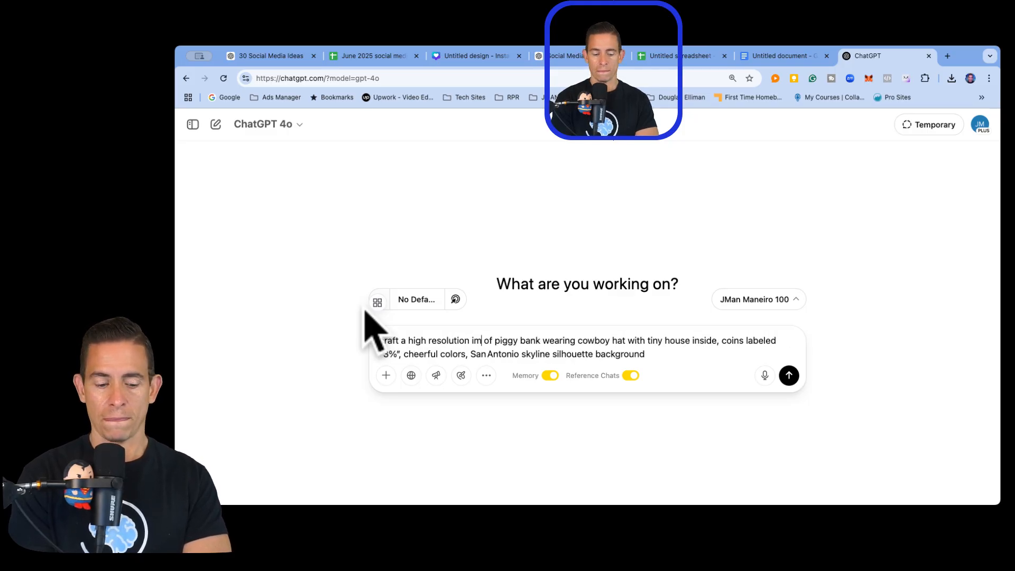
{"action": "type", "text": "age"}
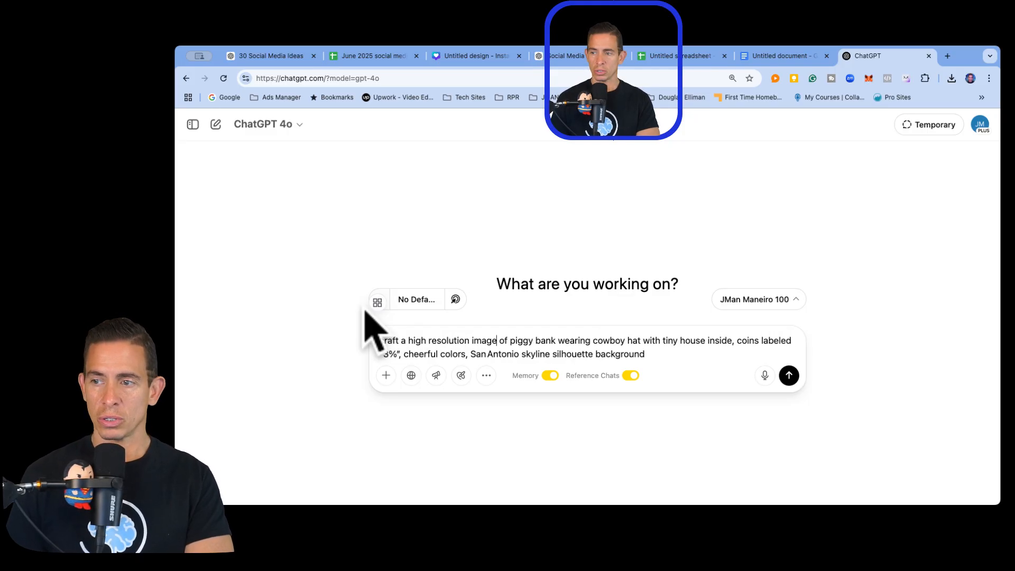
{"action": "left_click", "coordinate": [507, 339]}
{"action": "type", "text": "a"}
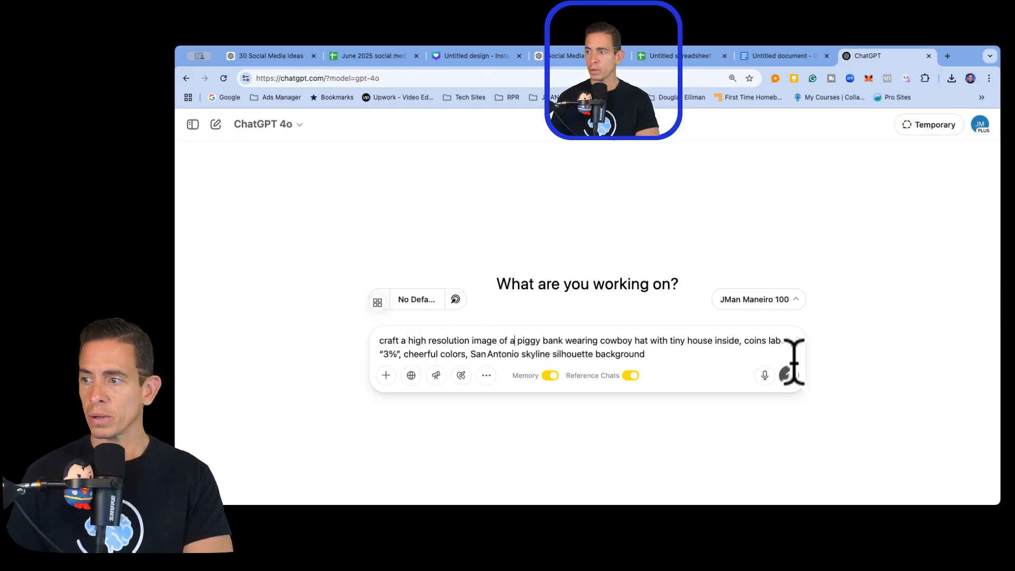
{"action": "left_click", "coordinate": [789, 374]}
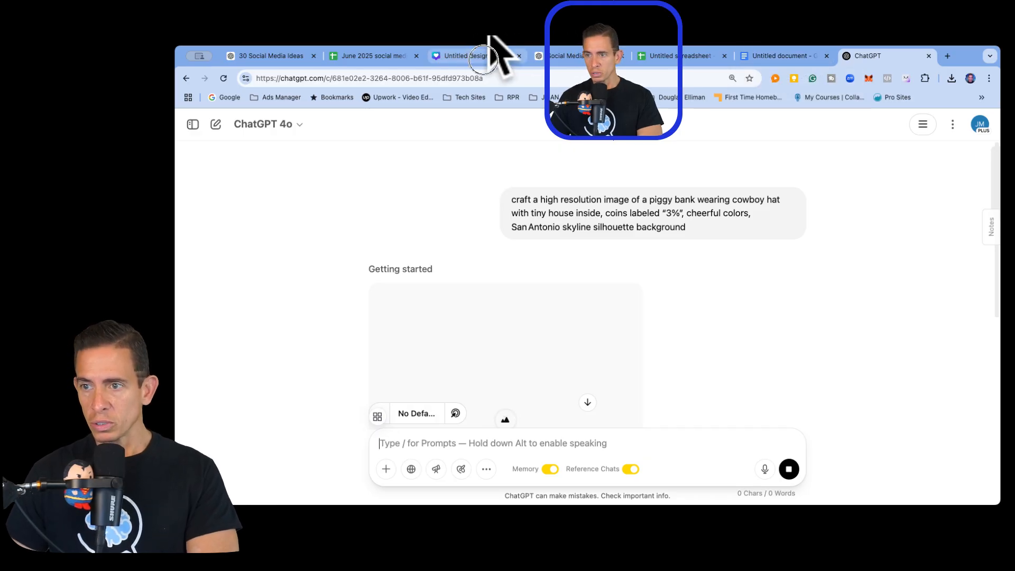
{"action": "left_click", "coordinate": [491, 53]}
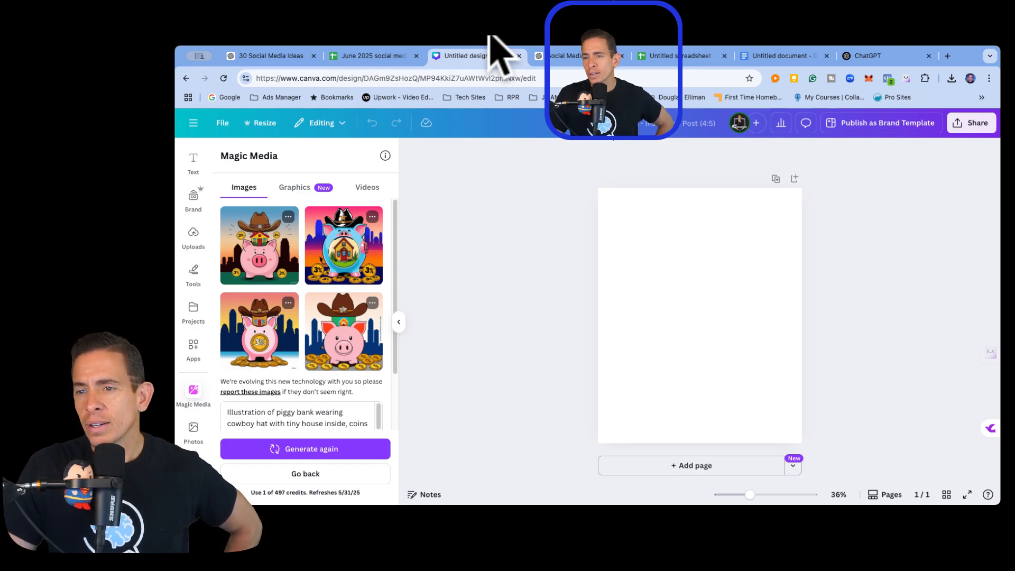
Try the generated blue piggy bank image on the page and delete it.
{"action": "left_click", "coordinate": [353, 218]}
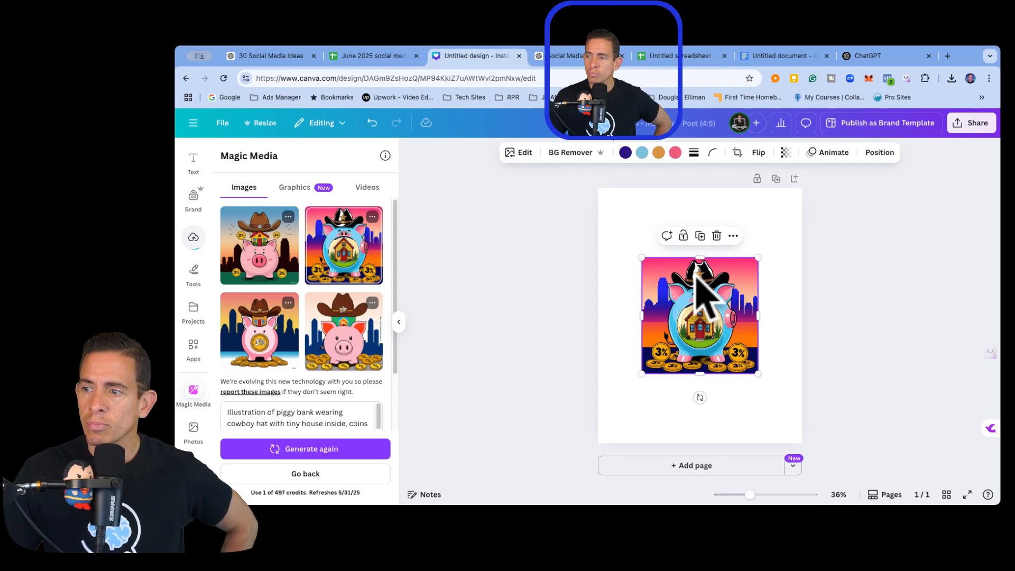
{"action": "right_click", "coordinate": [762, 259]}
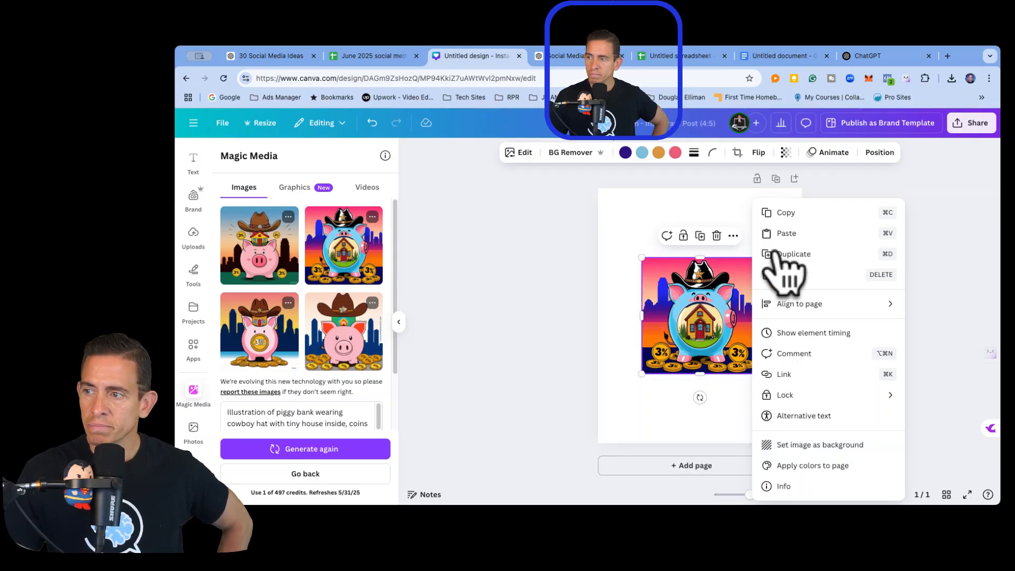
{"action": "left_click", "coordinate": [791, 274]}
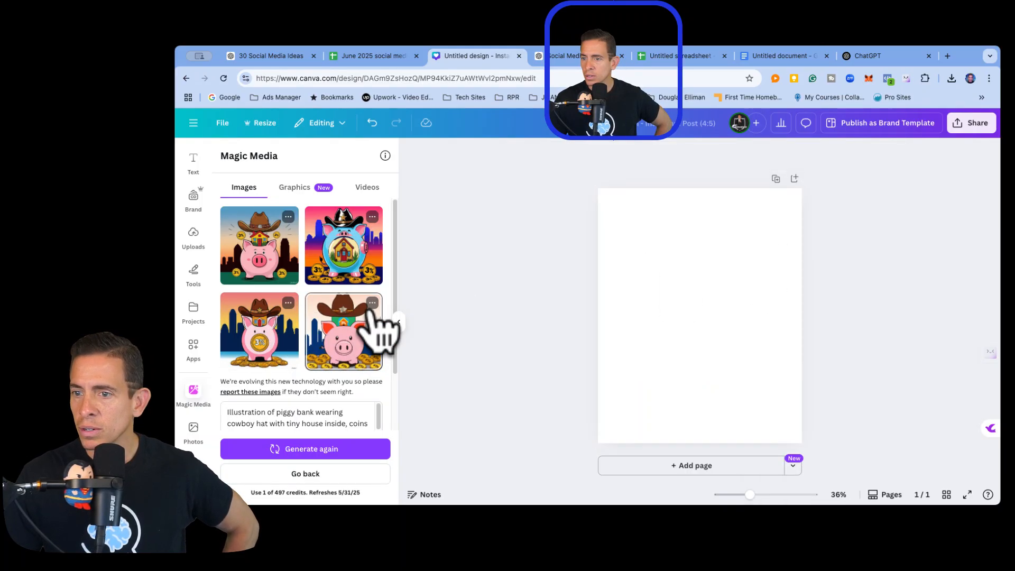
Add the generated pink piggy bank image with the green foreground and four 3% coins, and set it as the page background.
{"action": "left_click", "coordinate": [269, 225]}
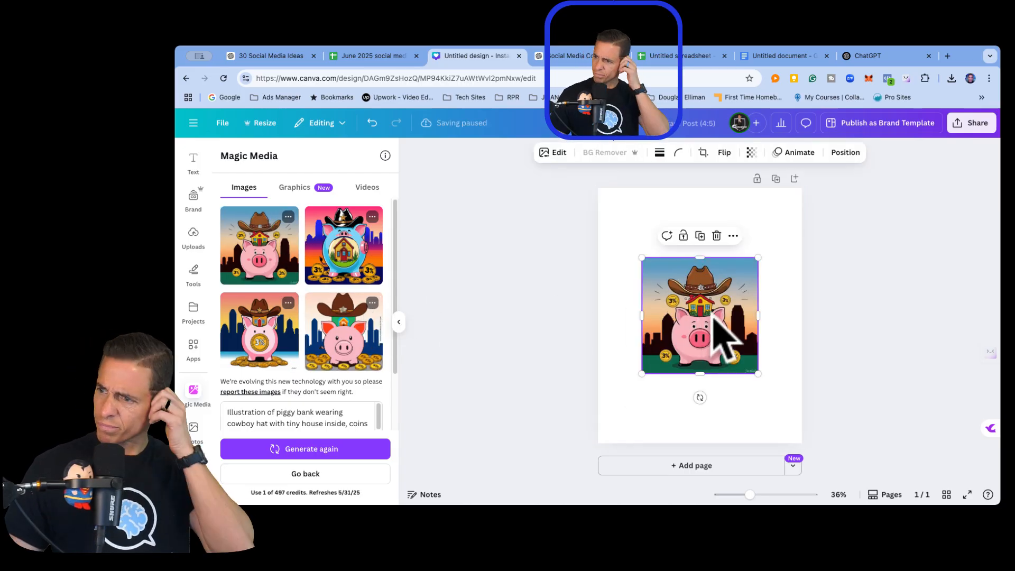
{"action": "right_click", "coordinate": [721, 340]}
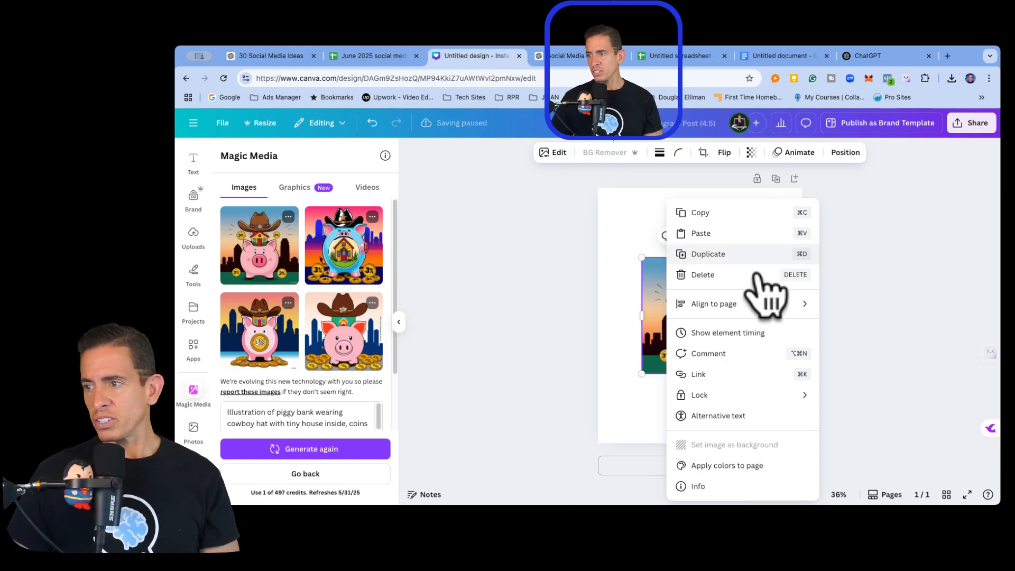
{"action": "left_click", "coordinate": [743, 209]}
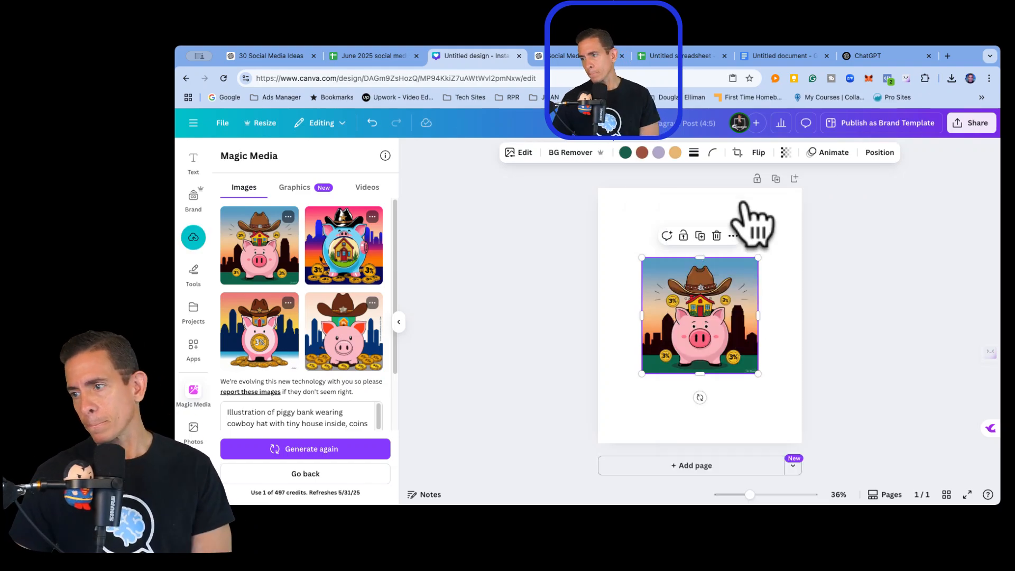
{"action": "type", "text": "Illustration of piggy bank wearing cowboy hat with tiny house inside, coins labeled \"3%\", cheerful colors, San Antonio skyline silhouette background"}
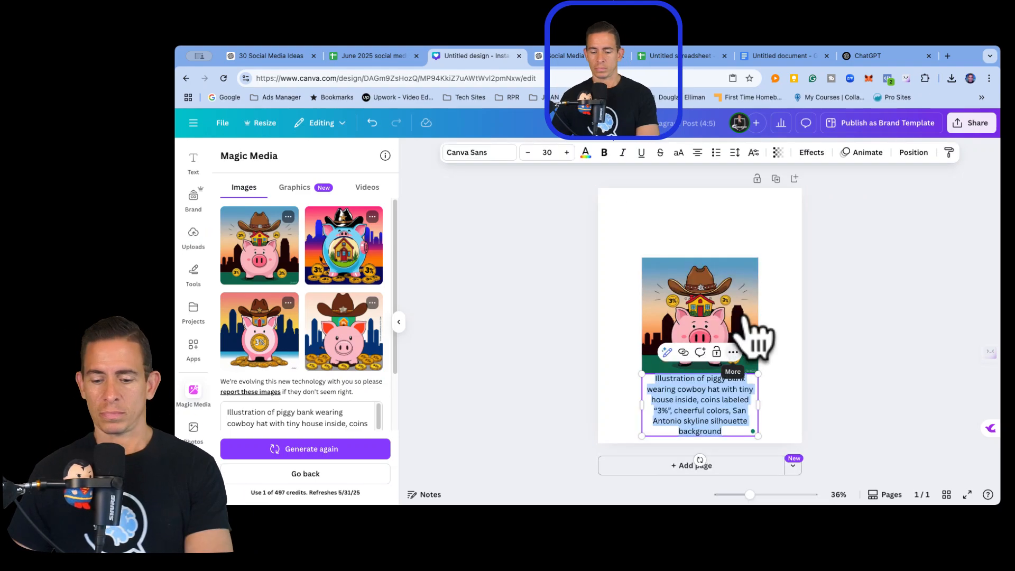
{"action": "key", "text": "BackSpace"}
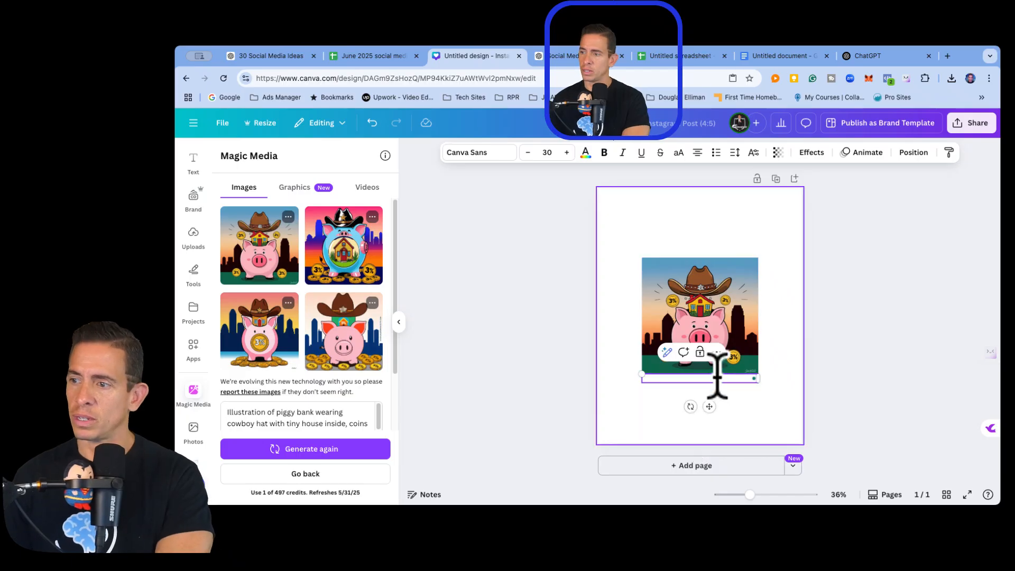
{"action": "right_click", "coordinate": [736, 289]}
{"action": "left_click", "coordinate": [784, 439]}
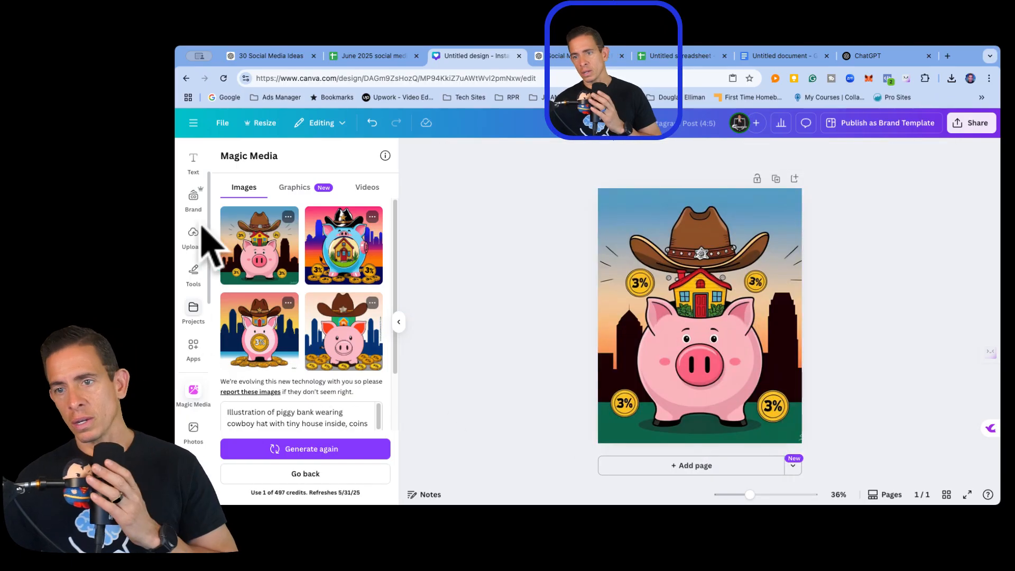
Add a square shape to the page and fill it with the darker blue from the Big Brain Chatbots palette.
{"action": "left_click", "coordinate": [193, 169]}
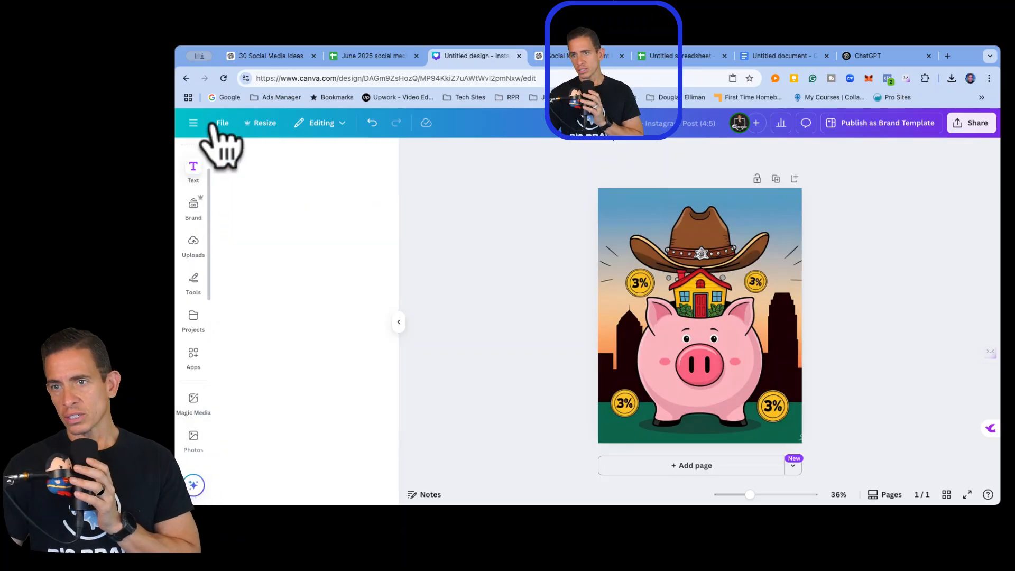
{"action": "scroll", "coordinate": [194, 211], "scroll_direction": "up", "scroll_amount": 1}
{"action": "scroll", "coordinate": [206, 185], "scroll_direction": "up", "scroll_amount": 1}
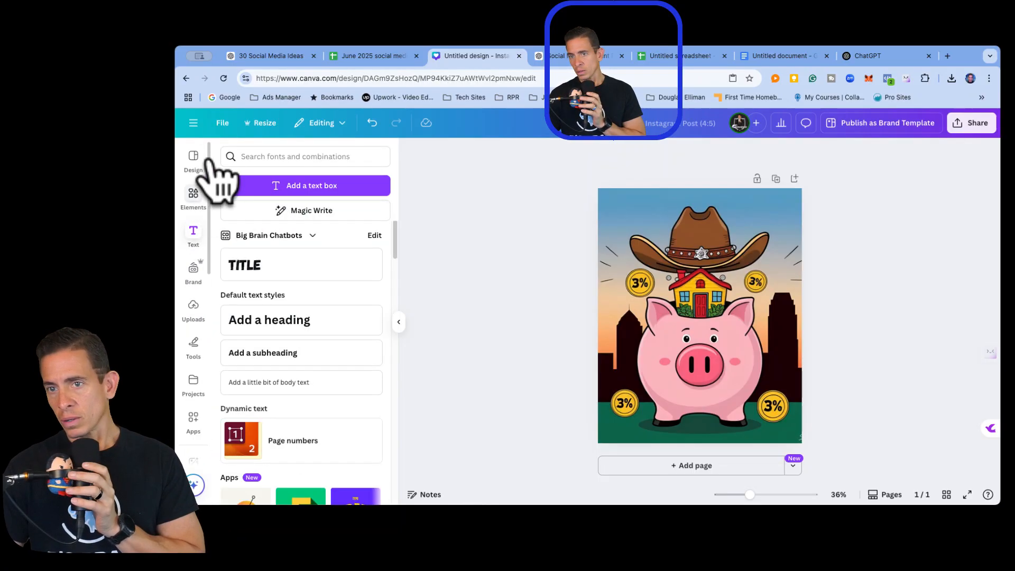
{"action": "left_click", "coordinate": [206, 186]}
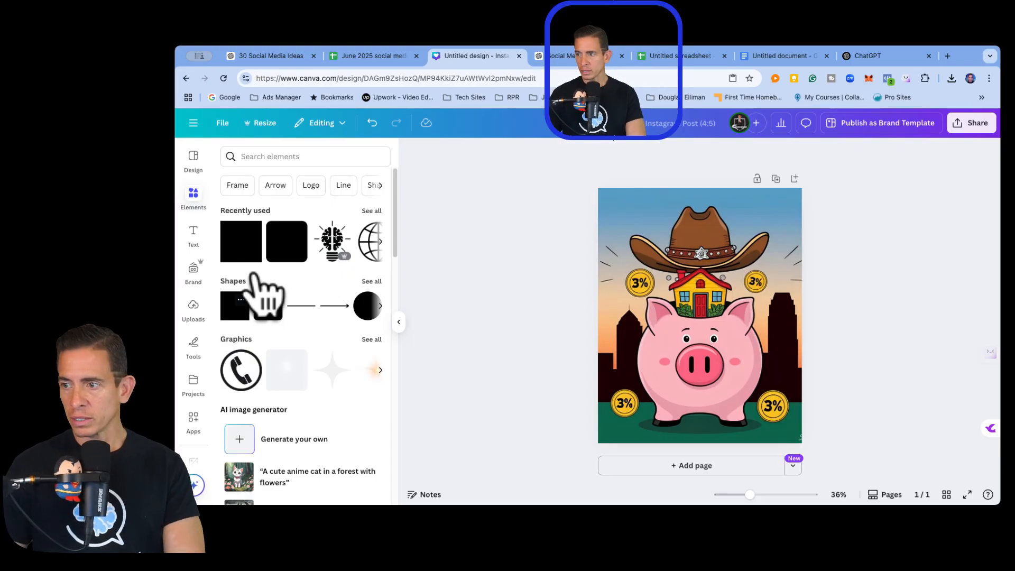
{"action": "left_click", "coordinate": [246, 296]}
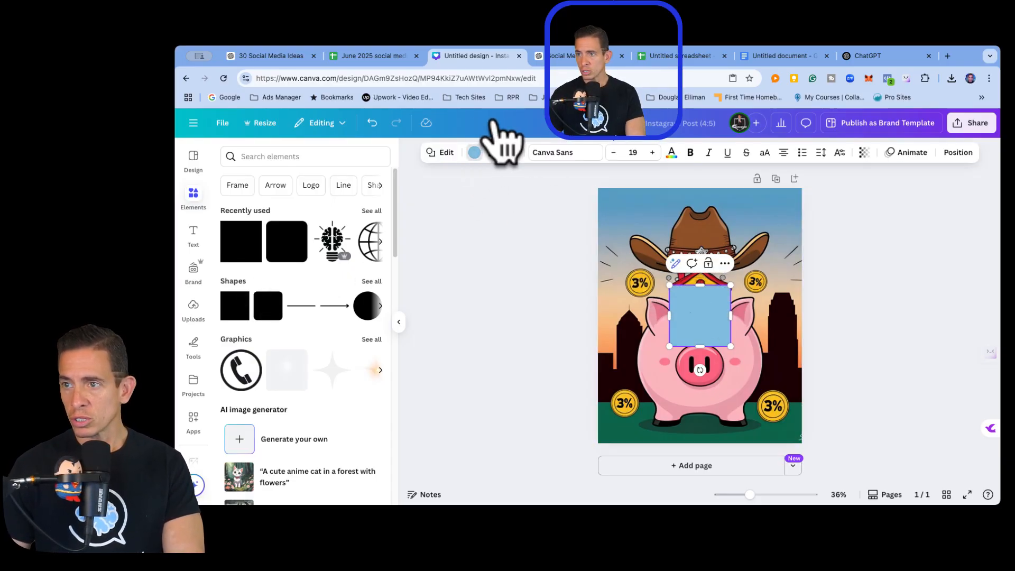
{"action": "left_click", "coordinate": [474, 152]}
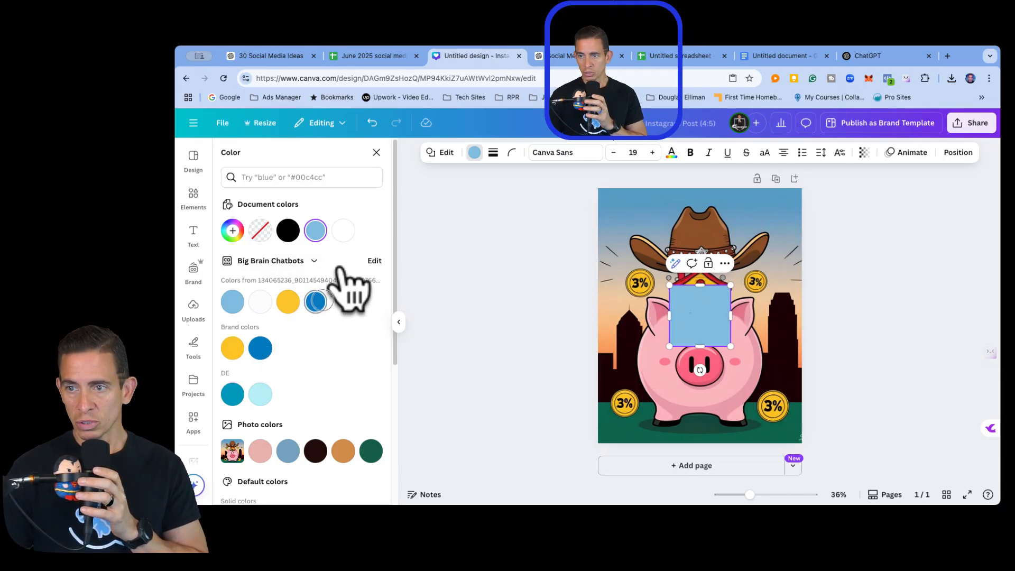
{"action": "left_click", "coordinate": [317, 301]}
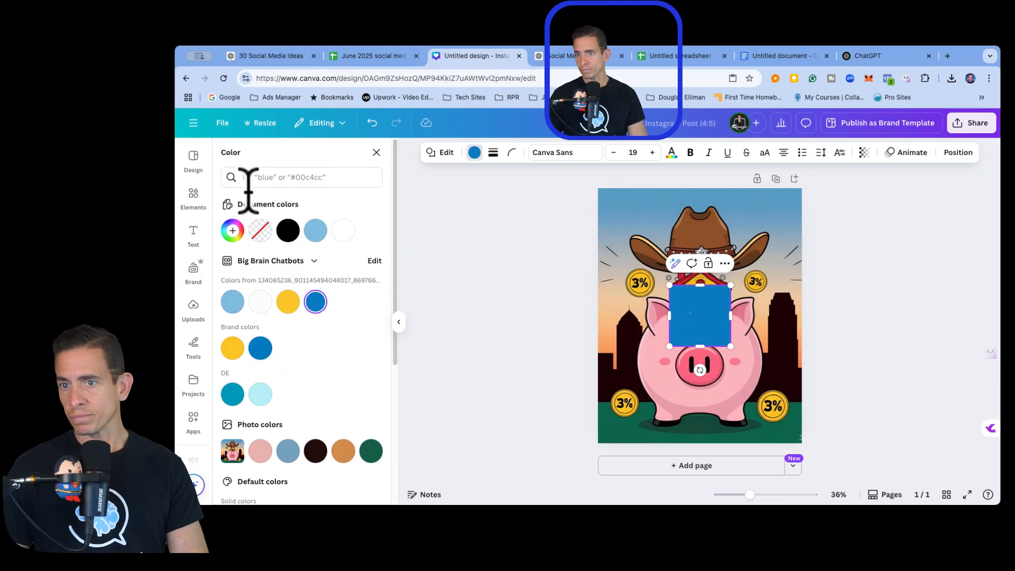
Add a heading text box to the page and set its text colour to the brand yellow.
{"action": "left_click", "coordinate": [199, 232]}
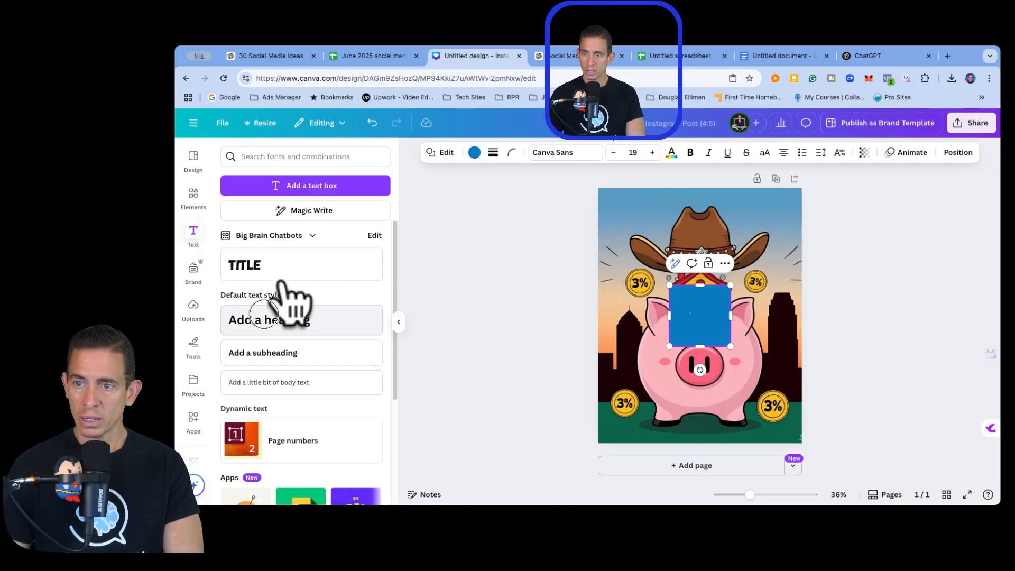
{"action": "left_click", "coordinate": [264, 317]}
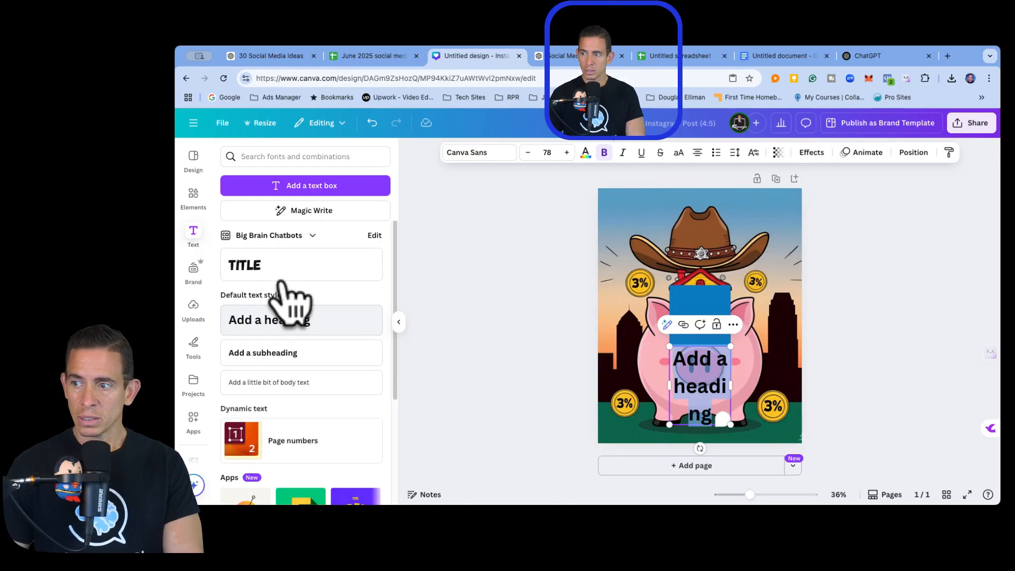
{"action": "left_click", "coordinate": [718, 387]}
{"action": "left_click_drag", "start_coordinate": [718, 417], "coordinate": [669, 359]}
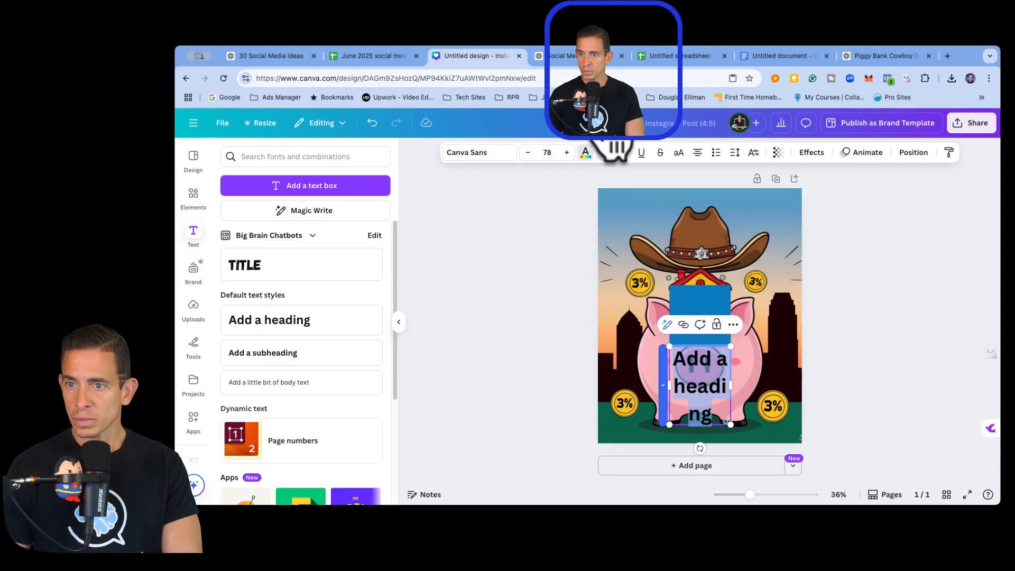
{"action": "left_click", "coordinate": [585, 152]}
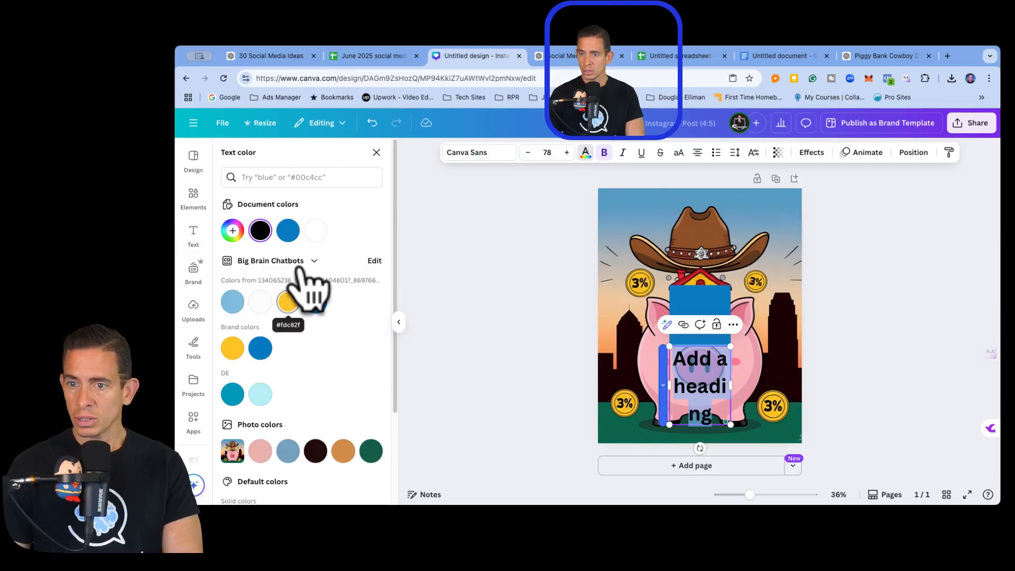
{"action": "left_click", "coordinate": [233, 348]}
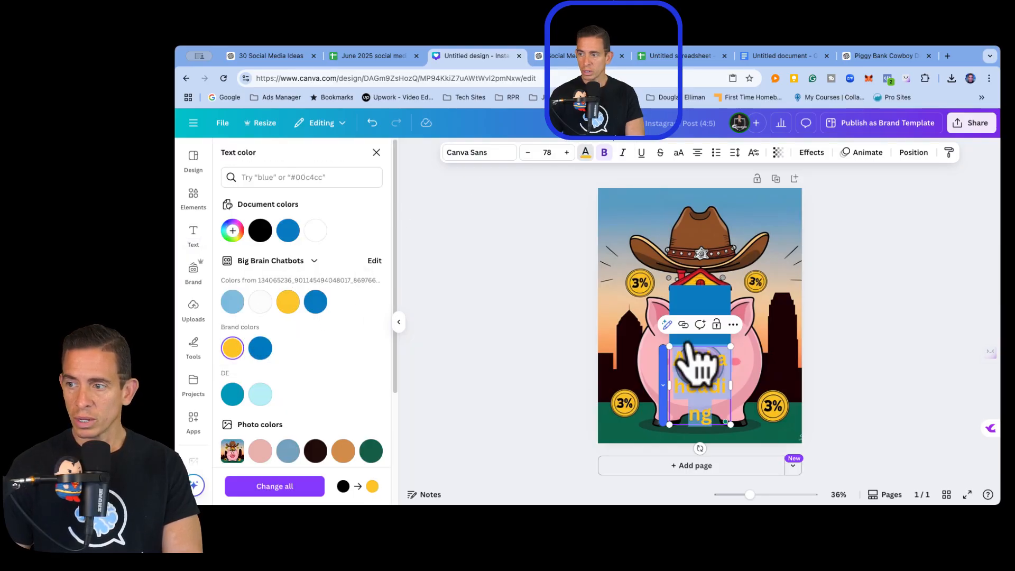
Widen the heading box, scale its text to about size 62.1, and reshape the blue square into a flat banner of matching width.
{"action": "left_click_drag", "start_coordinate": [730, 385], "coordinate": [792, 389]}
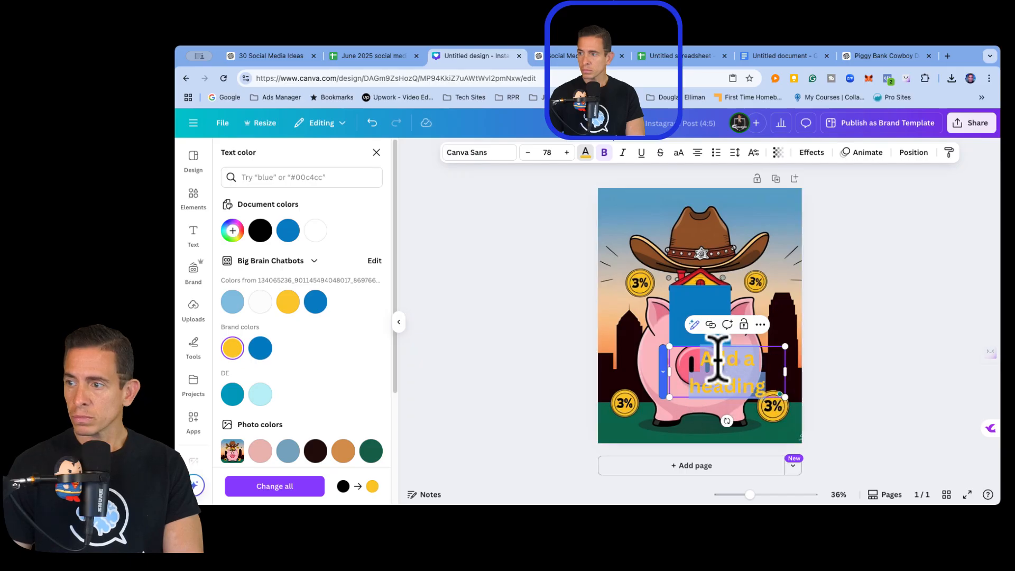
{"action": "left_click_drag", "start_coordinate": [774, 391], "coordinate": [761, 386]}
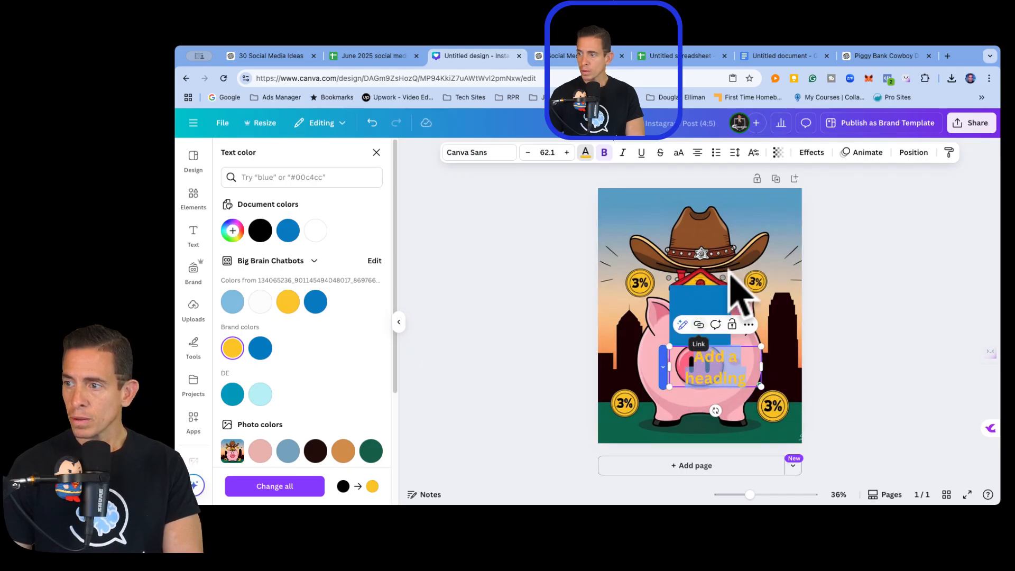
{"action": "left_click", "coordinate": [699, 324]}
{"action": "left_click", "coordinate": [715, 298]}
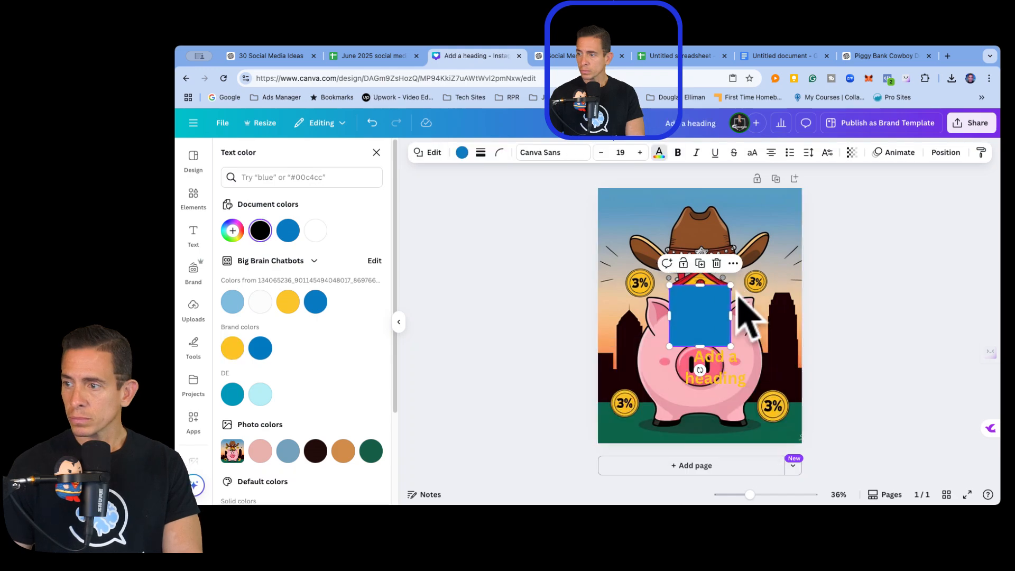
{"action": "left_click_drag", "start_coordinate": [732, 317], "coordinate": [762, 317]}
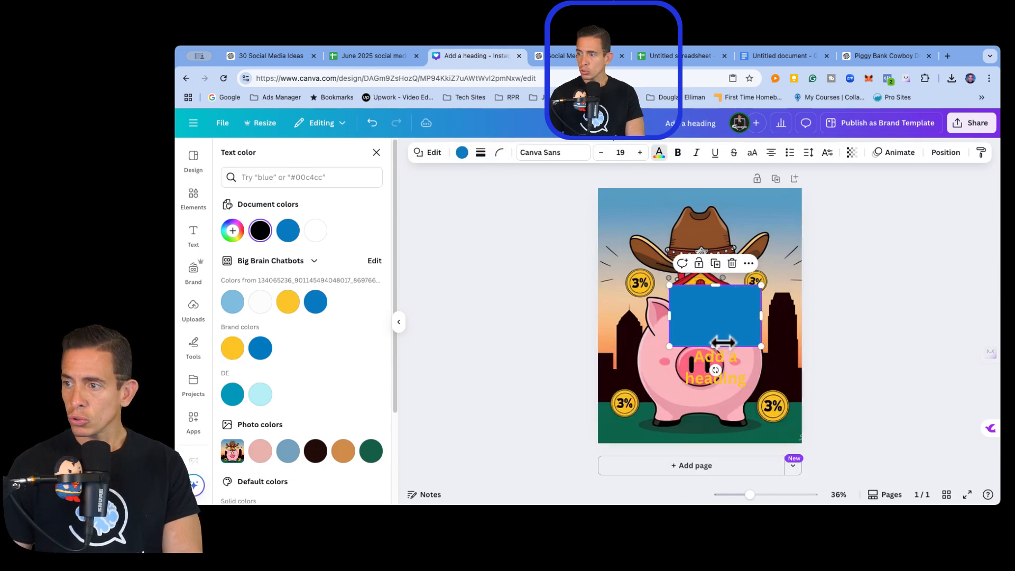
{"action": "left_click_drag", "start_coordinate": [719, 343], "coordinate": [719, 324]}
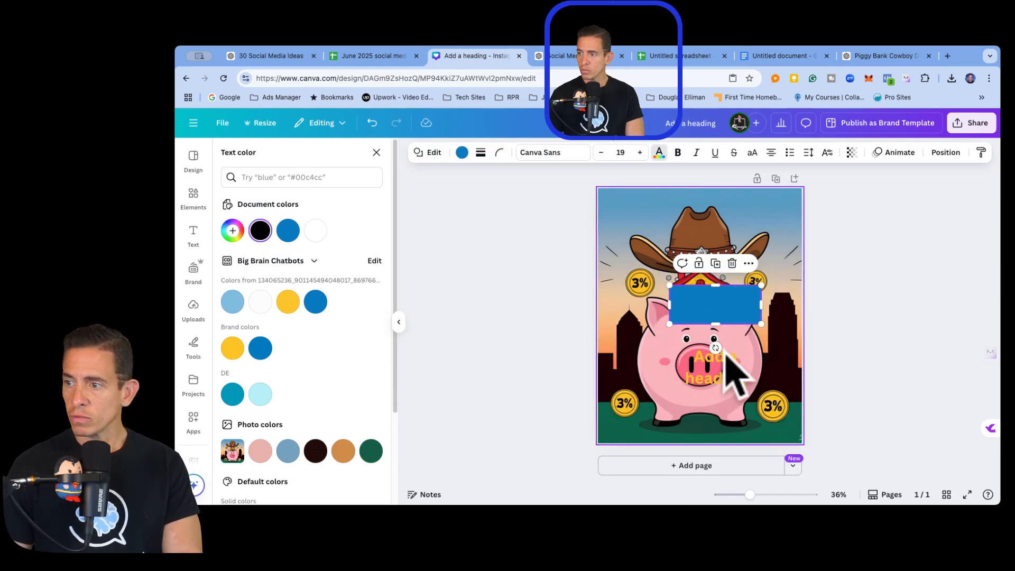
Place the blue banner over the crown of the cowboy hat and position the yellow heading on it.
{"action": "left_click_drag", "start_coordinate": [731, 368], "coordinate": [725, 338]}
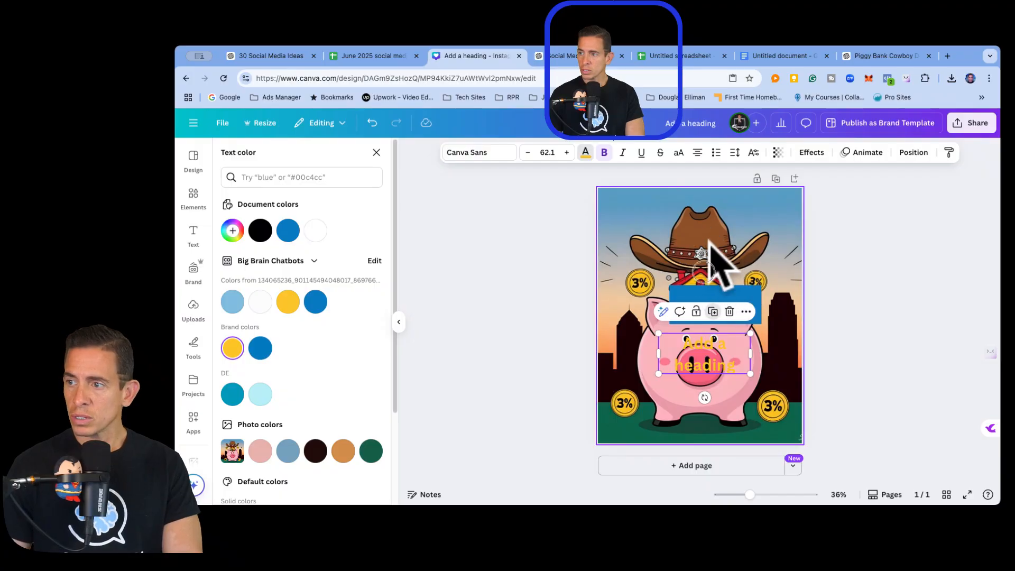
{"action": "left_click_drag", "start_coordinate": [714, 290], "coordinate": [704, 222]}
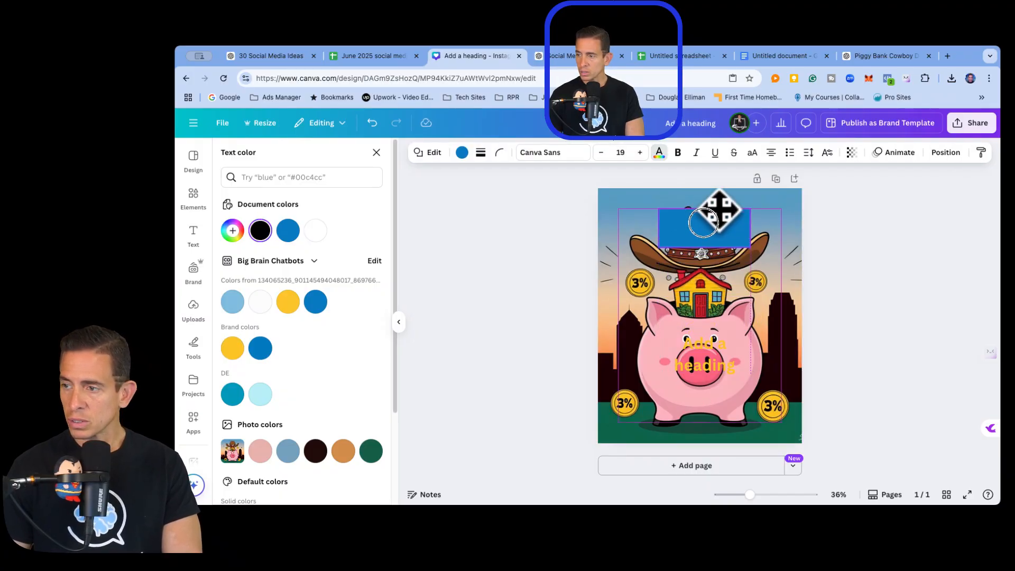
{"action": "left_click_drag", "start_coordinate": [703, 354], "coordinate": [700, 237]}
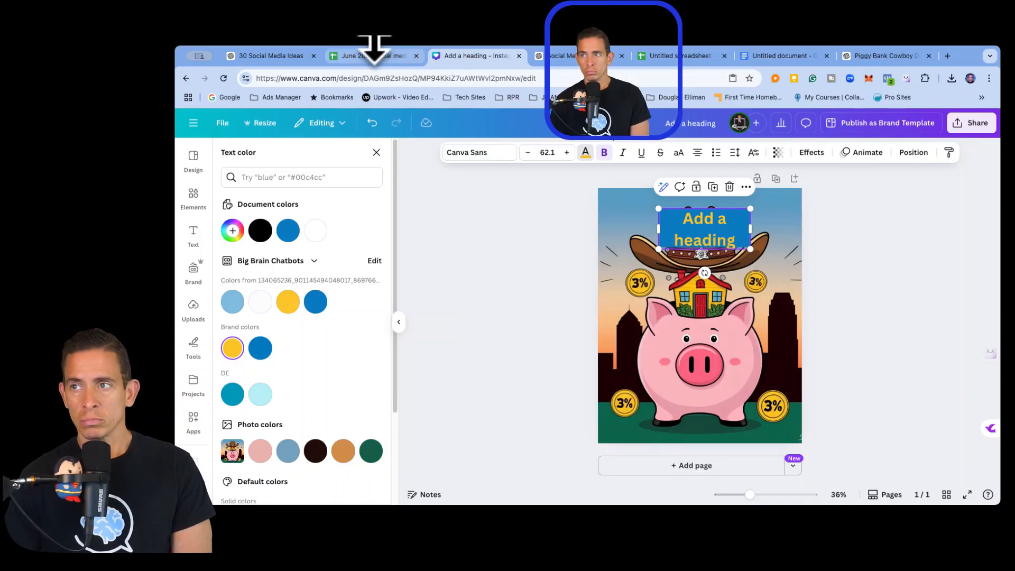
Copy the ChatGPT reply containing the Headline, Caption and ImagePrompt table and paste it at A1 of the untitled Google spreadsheet.
{"action": "left_click", "coordinate": [365, 36]}
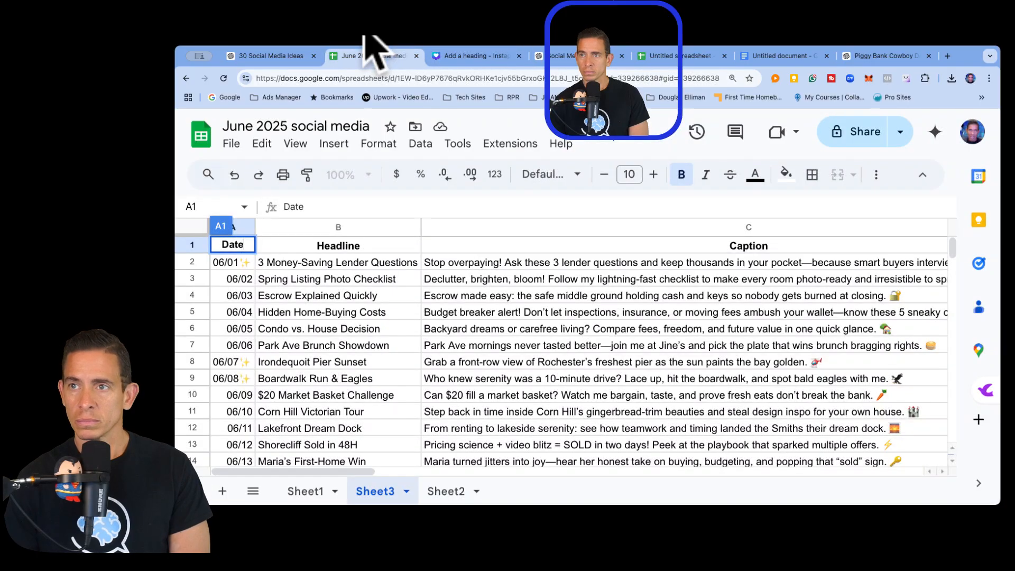
{"action": "left_click", "coordinate": [611, 38]}
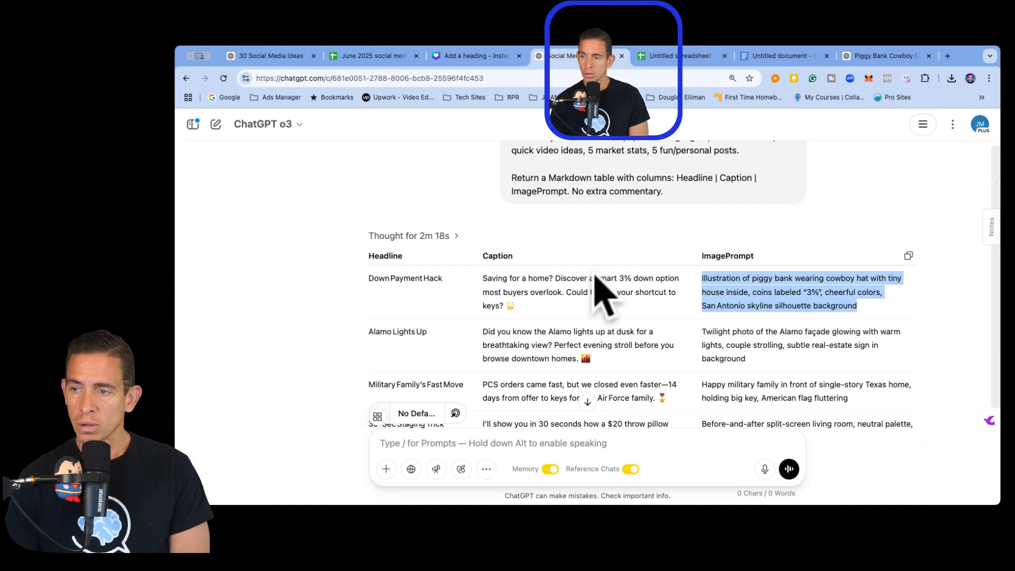
{"action": "scroll", "coordinate": [592, 275], "scroll_direction": "down", "scroll_amount": 1}
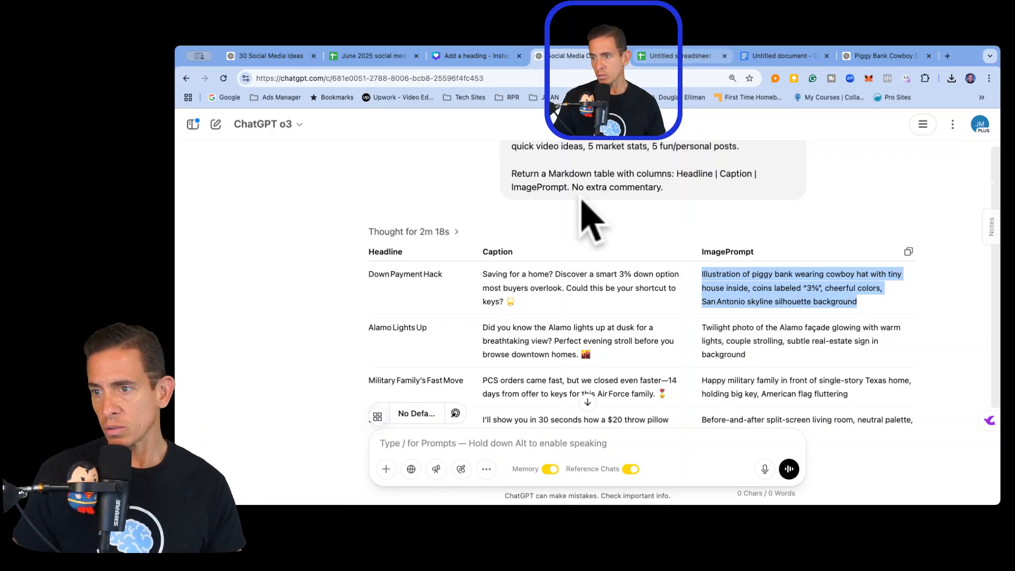
{"action": "left_click", "coordinate": [566, 258]}
{"action": "scroll", "coordinate": [565, 255], "scroll_direction": "down", "scroll_amount": 20}
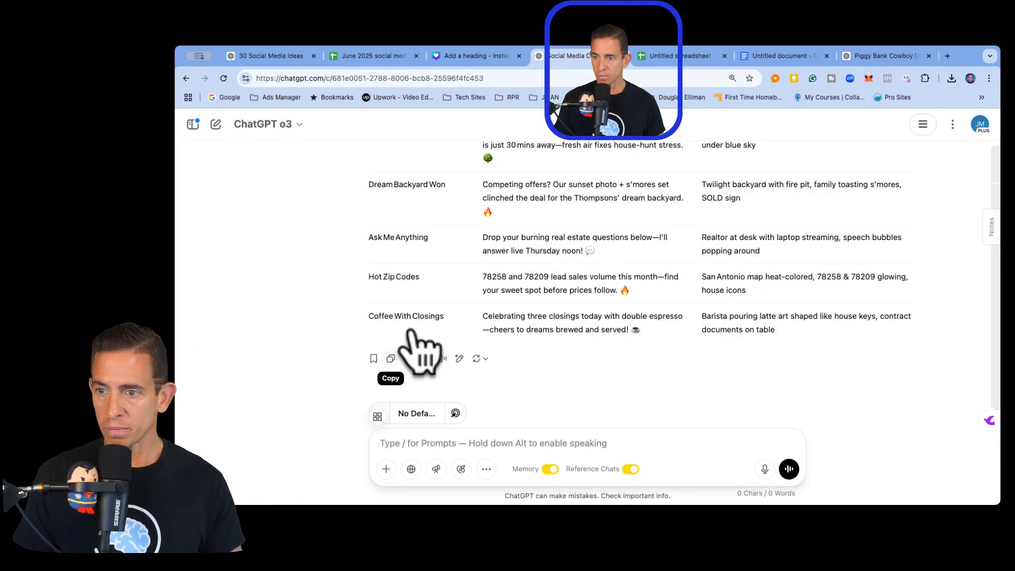
{"action": "left_click", "coordinate": [390, 359]}
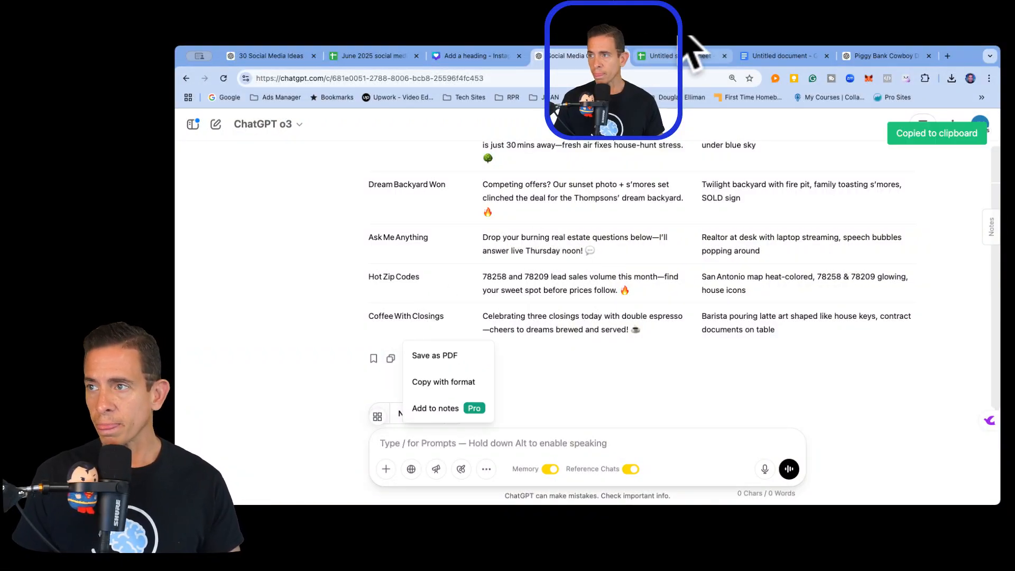
{"action": "left_click", "coordinate": [693, 52]}
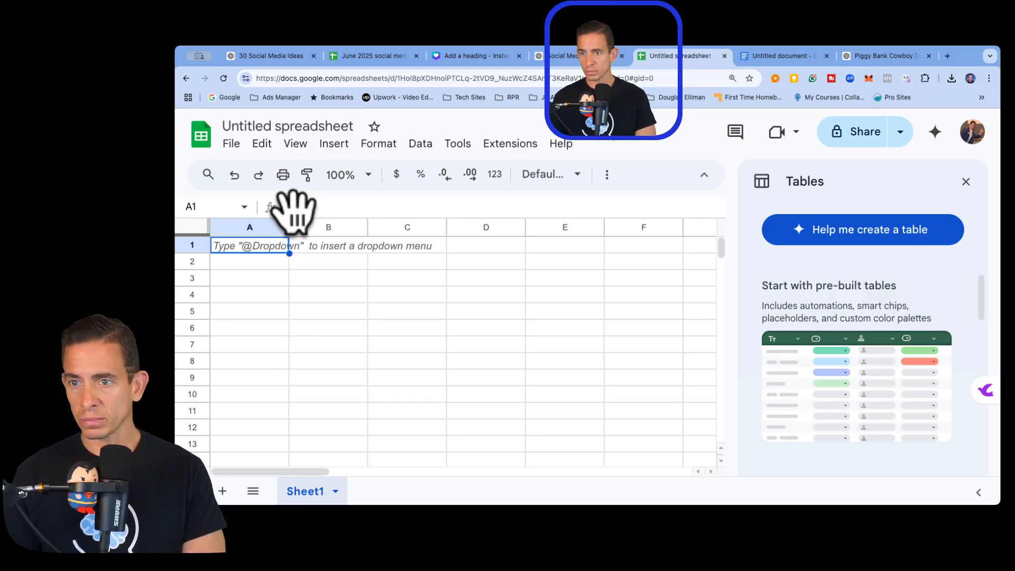
{"action": "key", "text": "ctrl+v"}
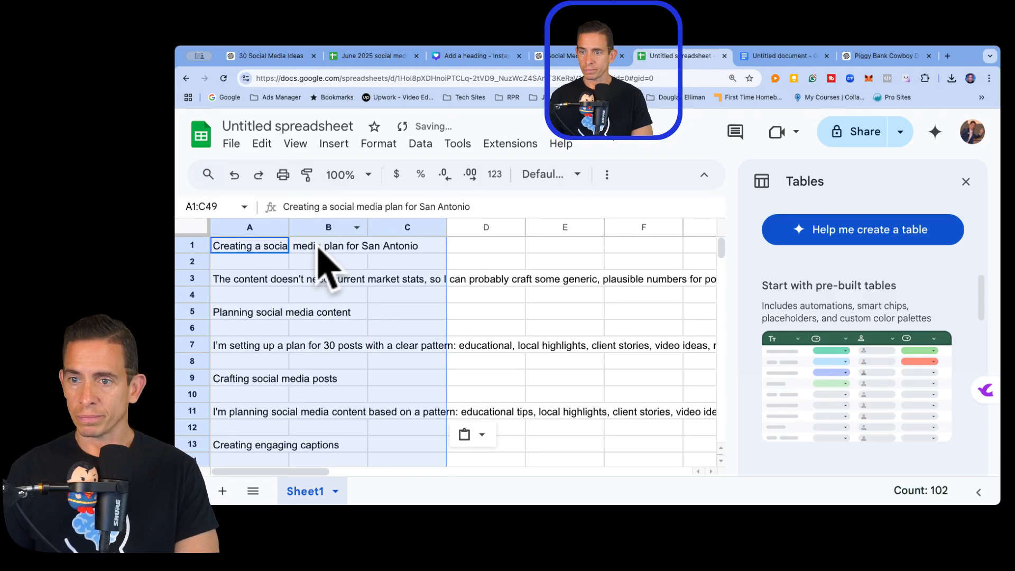
Delete rows 1 to 18 holding ChatGPT's planning text above the Headline, Caption and ImagePrompt header row.
{"action": "scroll", "coordinate": [338, 318], "scroll_direction": "down", "scroll_amount": 5}
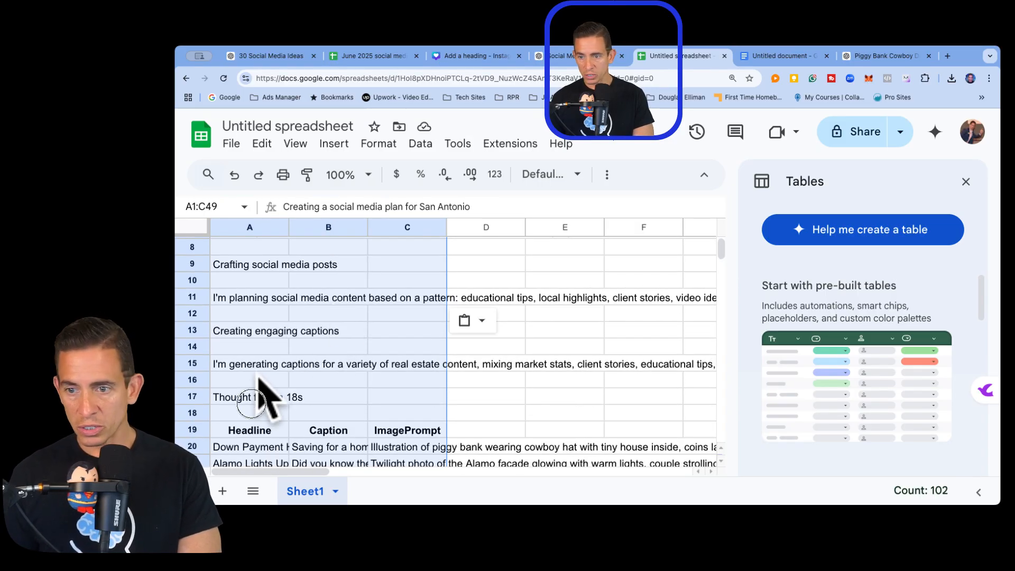
{"action": "left_click", "coordinate": [259, 394]}
{"action": "left_click_drag", "start_coordinate": [261, 412], "coordinate": [254, 209]}
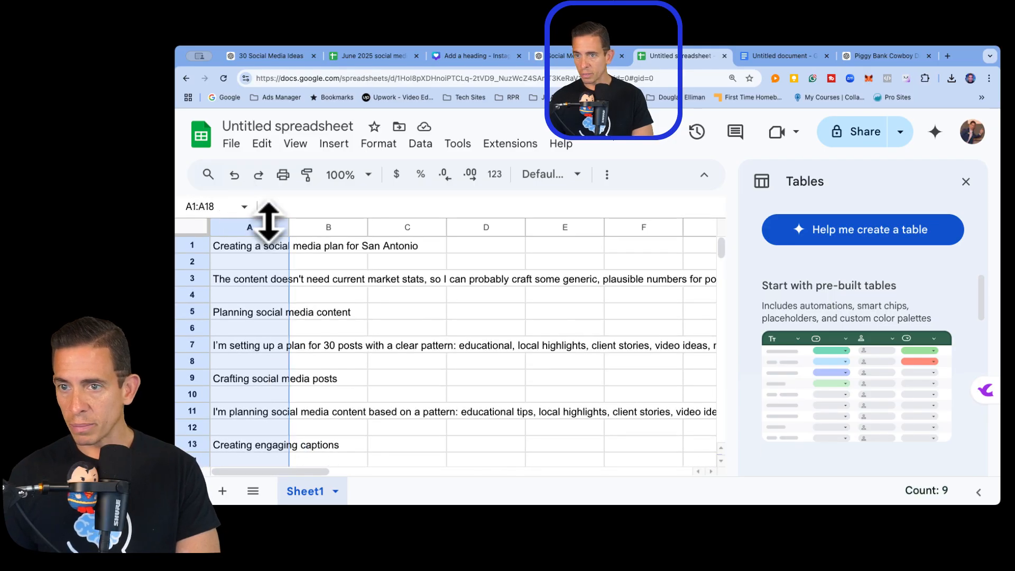
{"action": "right_click", "coordinate": [264, 240]}
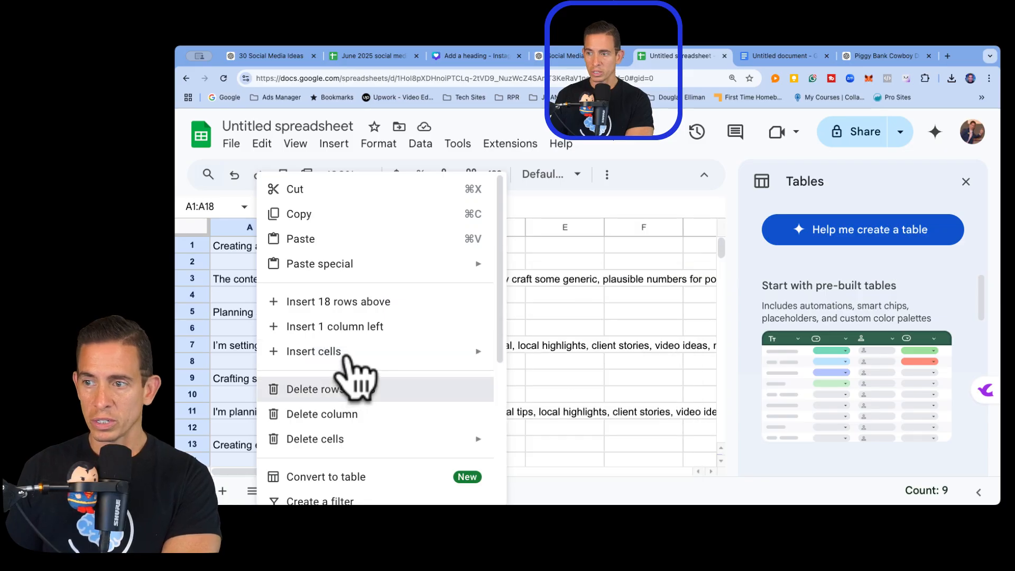
{"action": "left_click", "coordinate": [349, 382]}
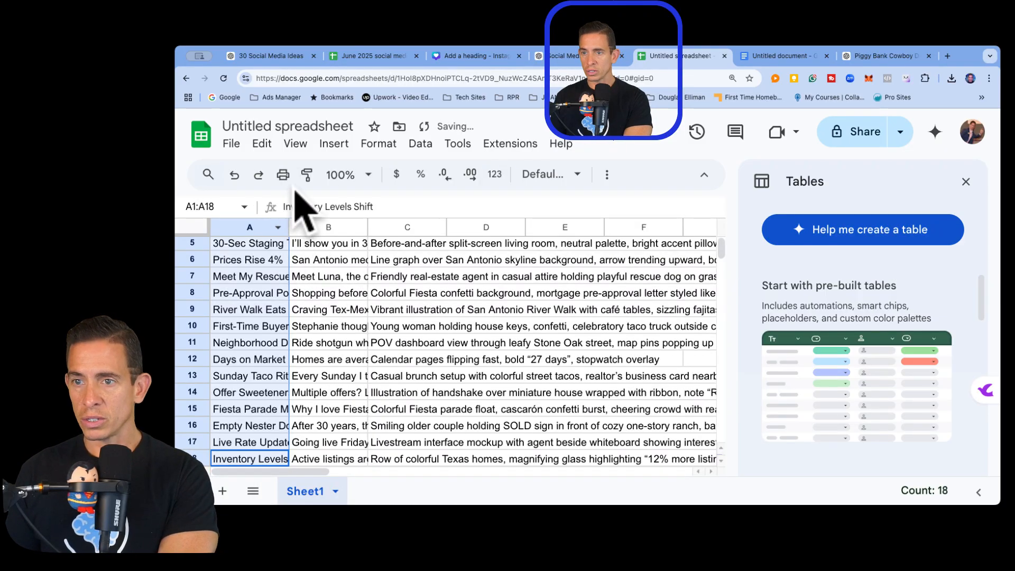
Fit the widths of columns A, B and C to their Headline, Caption and ImagePrompt contents.
{"action": "double_click", "coordinate": [289, 228]}
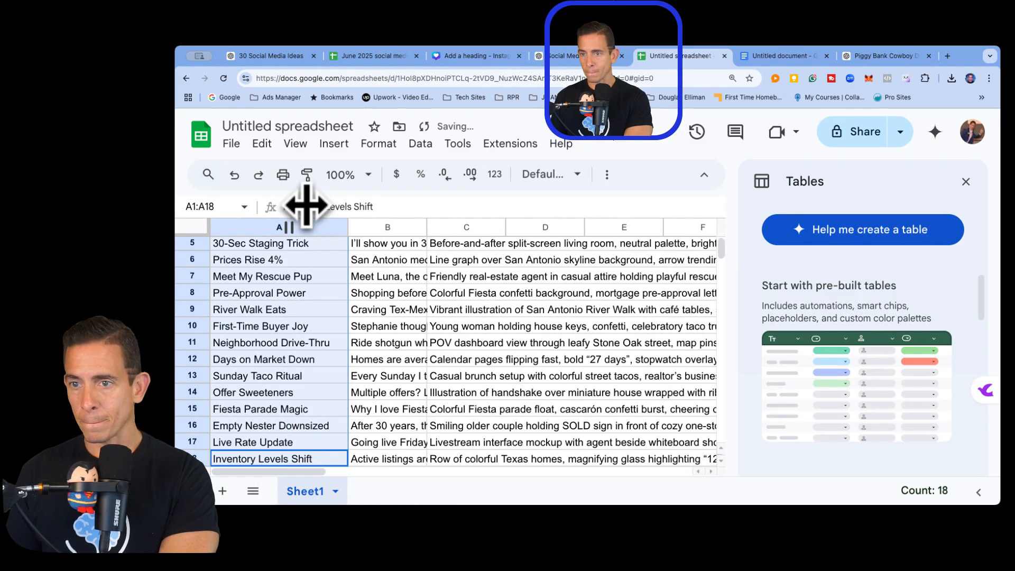
{"action": "double_click", "coordinate": [427, 228]}
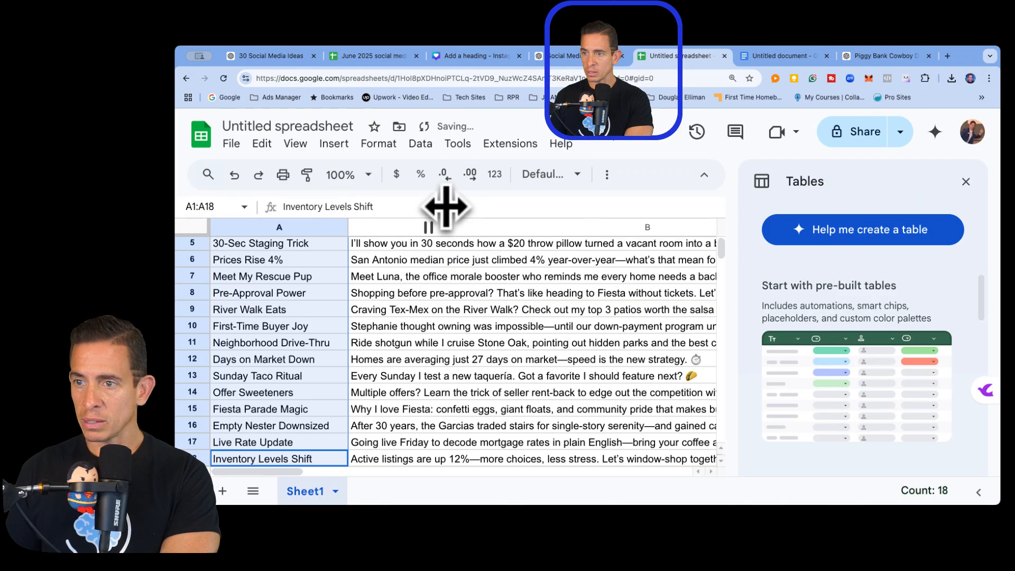
{"action": "scroll", "coordinate": [447, 262], "scroll_direction": "up", "scroll_amount": 3}
{"action": "scroll", "coordinate": [447, 263], "scroll_direction": "up", "scroll_amount": 1}
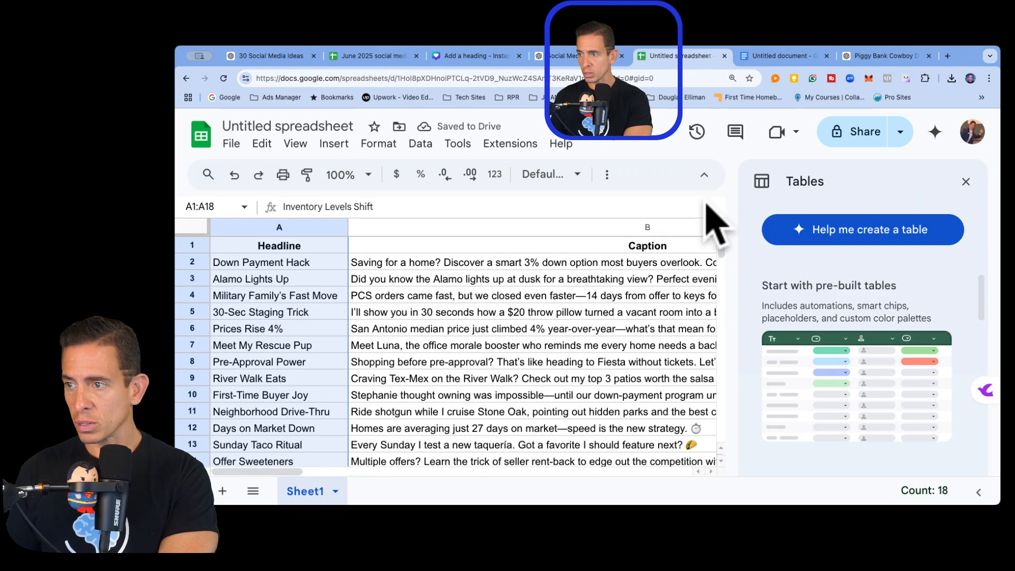
{"action": "left_click_drag", "start_coordinate": [299, 469], "coordinate": [420, 464]}
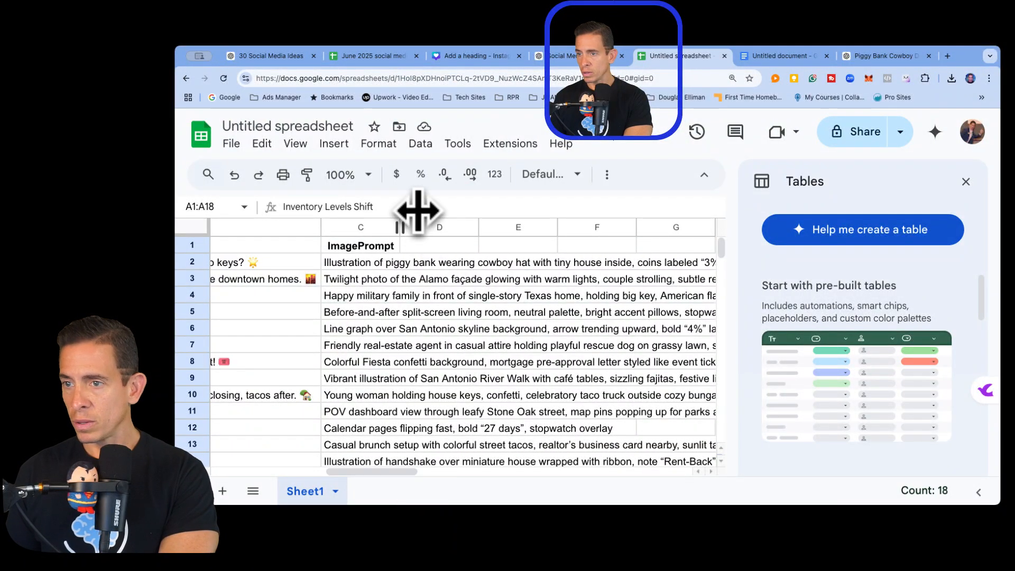
{"action": "double_click", "coordinate": [400, 227]}
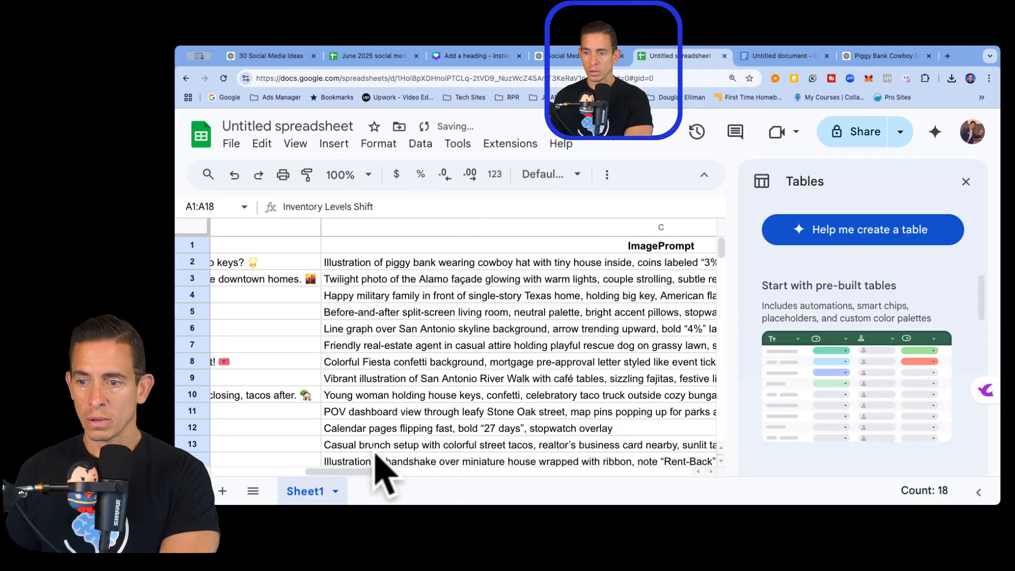
Review the Headline rows of the cleaned-up untitled spreadsheet from the header down through Dream Backyard Won.
{"action": "left_click_drag", "start_coordinate": [362, 470], "coordinate": [270, 450]}
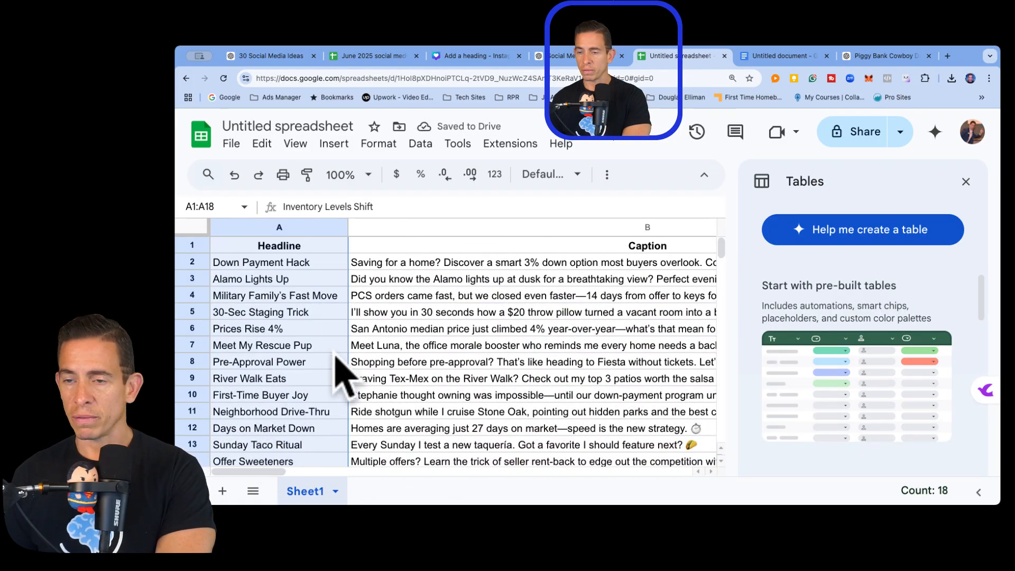
{"action": "scroll", "coordinate": [341, 370], "scroll_direction": "down", "scroll_amount": 2}
{"action": "scroll", "coordinate": [335, 350], "scroll_direction": "down", "scroll_amount": 6}
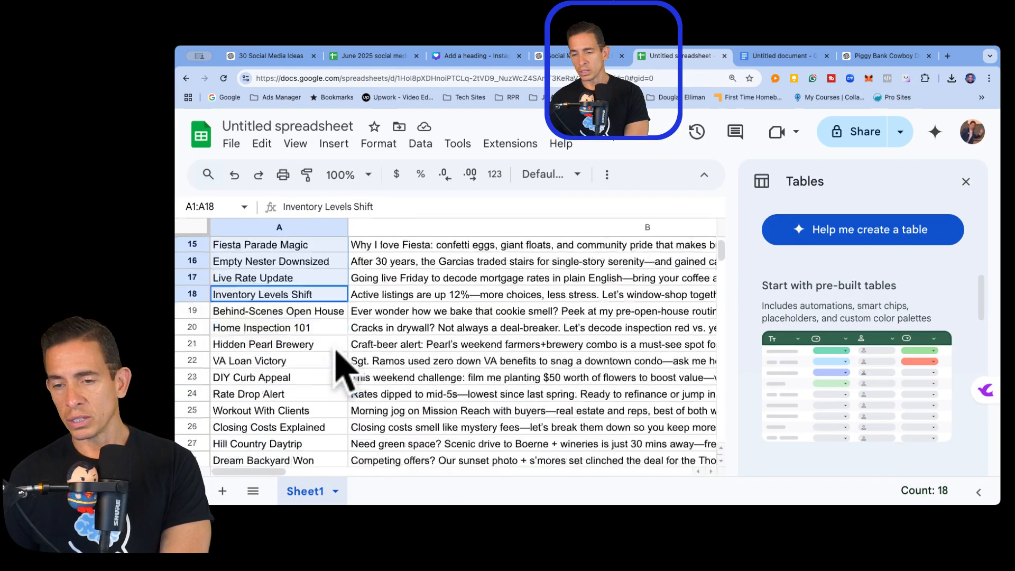
{"action": "scroll", "coordinate": [336, 351], "scroll_direction": "up", "scroll_amount": 5}
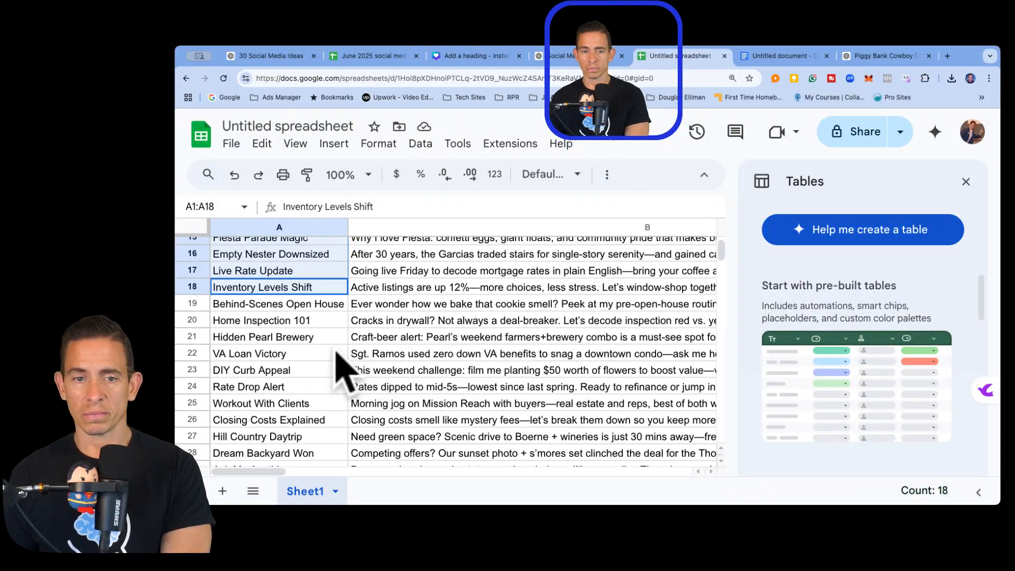
{"action": "scroll", "coordinate": [335, 351], "scroll_direction": "up", "scroll_amount": 5}
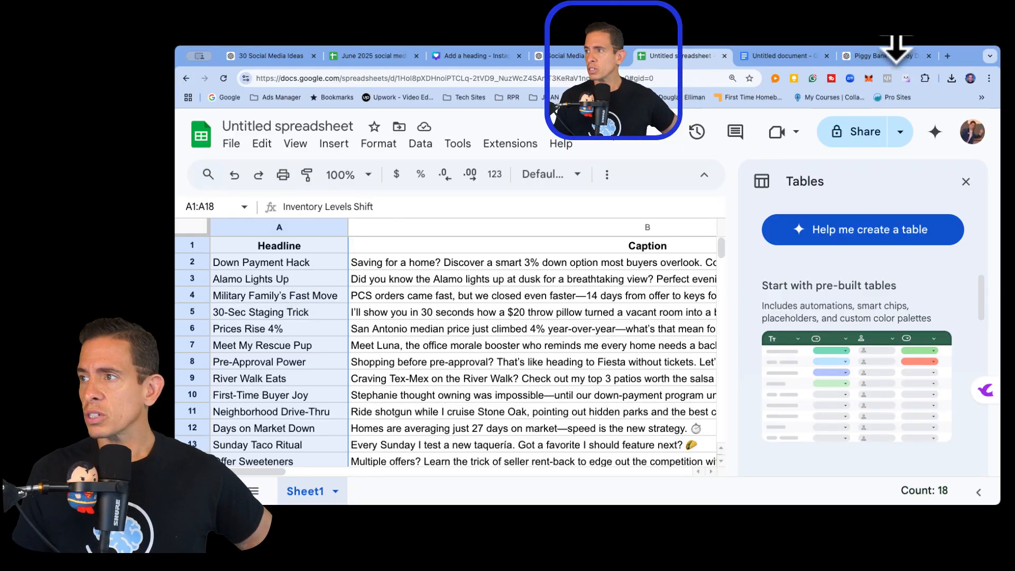
In the Piggy Bank Cowboy ChatGPT chat, send the request "create a hyper realistic image using the prompt above".
{"action": "left_click", "coordinate": [894, 56]}
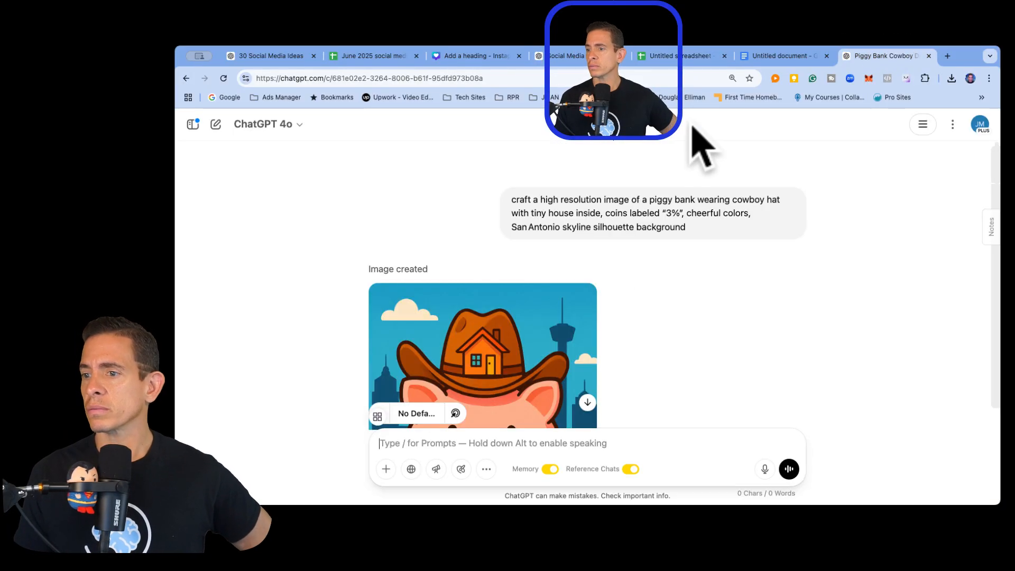
{"action": "scroll", "coordinate": [417, 212], "scroll_direction": "down", "scroll_amount": 2}
{"action": "scroll", "coordinate": [418, 209], "scroll_direction": "down", "scroll_amount": 3}
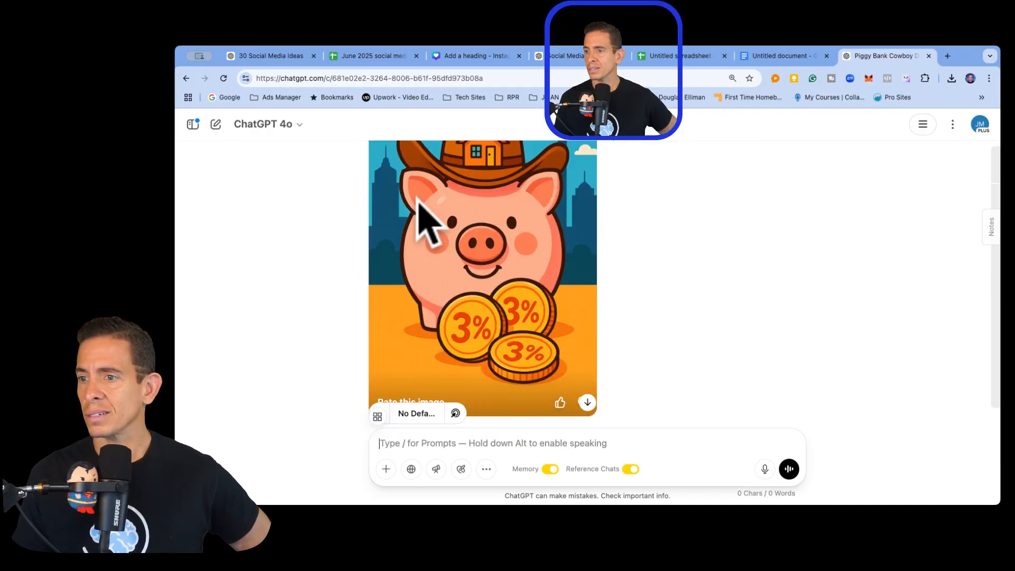
{"action": "scroll", "coordinate": [427, 200], "scroll_direction": "up", "scroll_amount": 2}
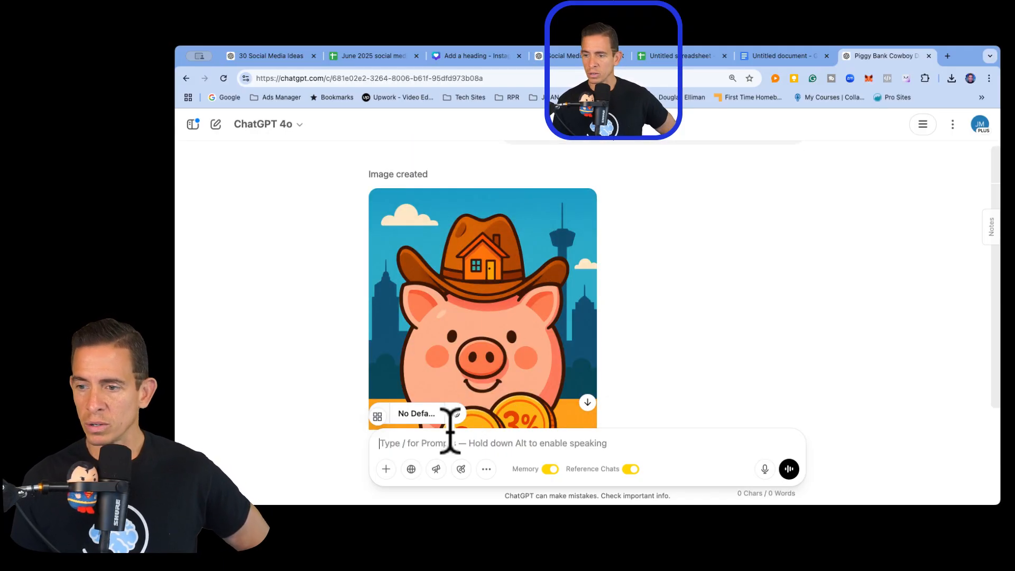
{"action": "type", "text": "create a hyper realistic image using the prompt above"}
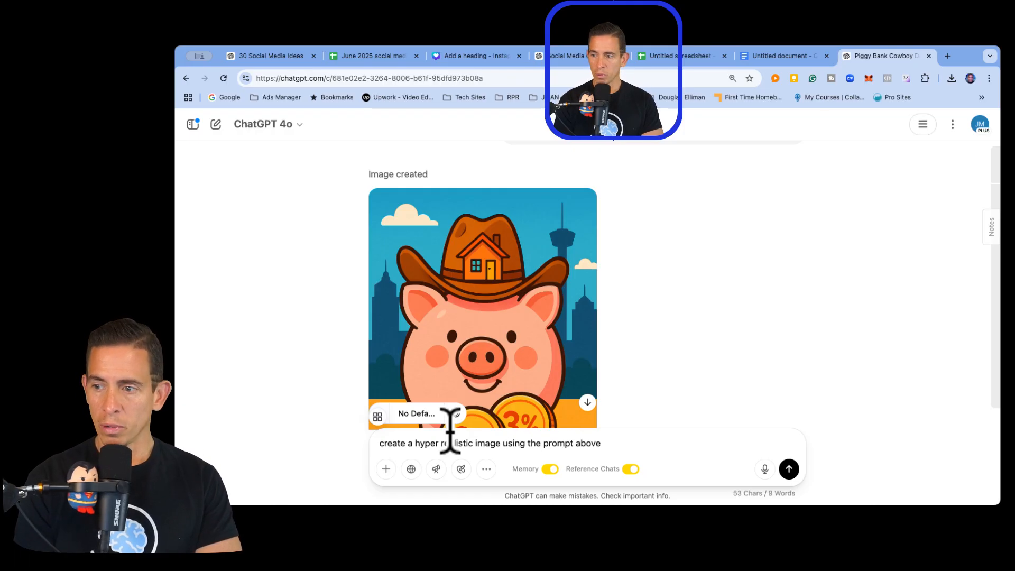
{"action": "key", "text": "Return"}
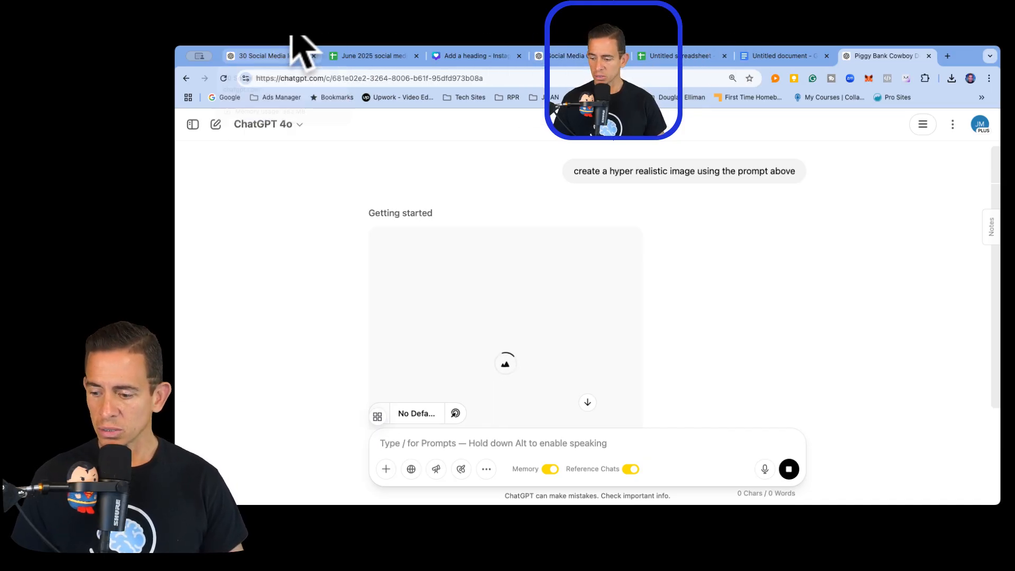
Examine the Date, Headline, Caption and Image Prompt table from 06/01 to 06/30 in the 30 Social Media Ideas chat.
{"action": "left_click", "coordinate": [286, 54]}
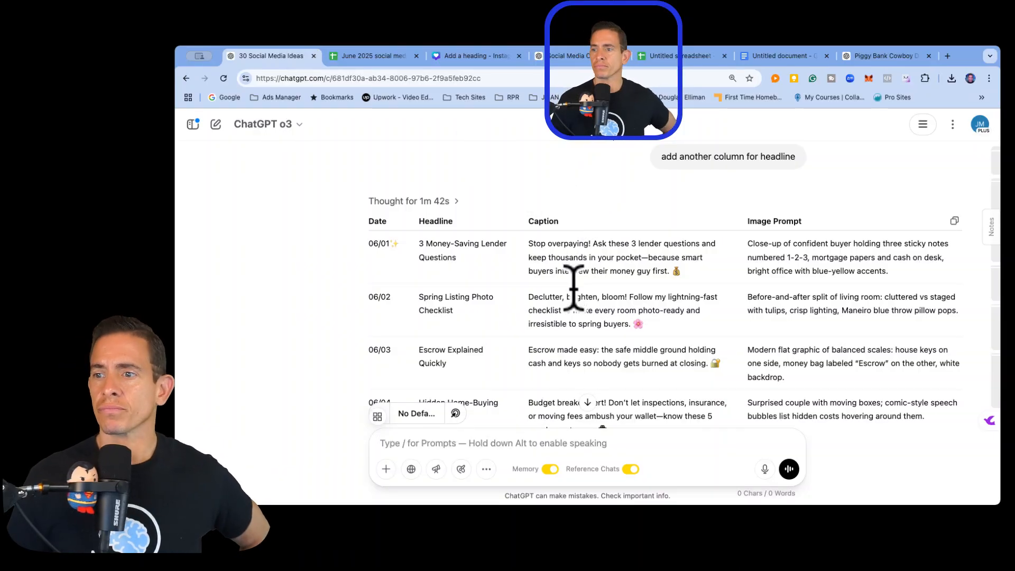
{"action": "scroll", "coordinate": [574, 288], "scroll_direction": "down", "scroll_amount": 2}
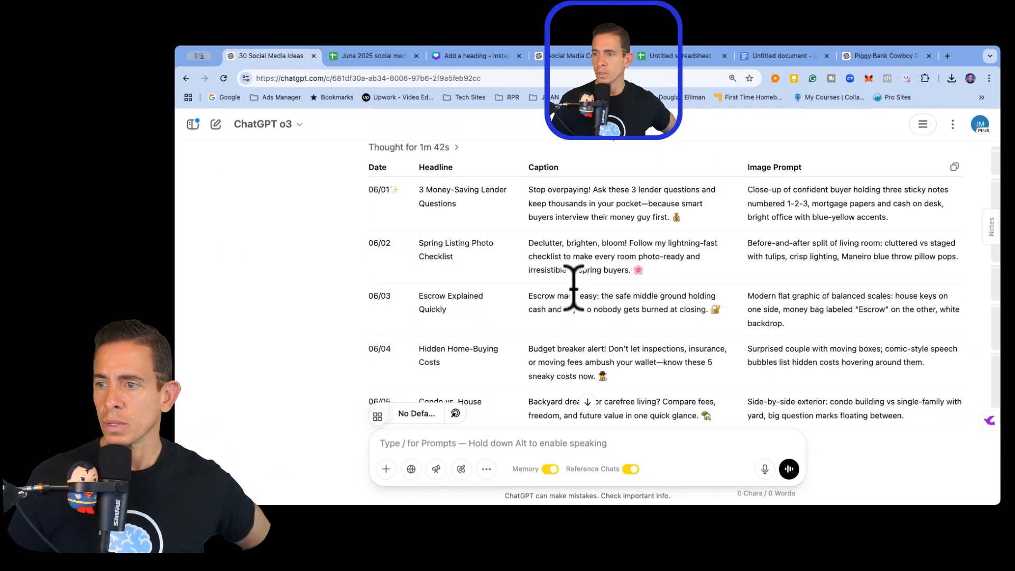
{"action": "scroll", "coordinate": [574, 276], "scroll_direction": "down", "scroll_amount": 5}
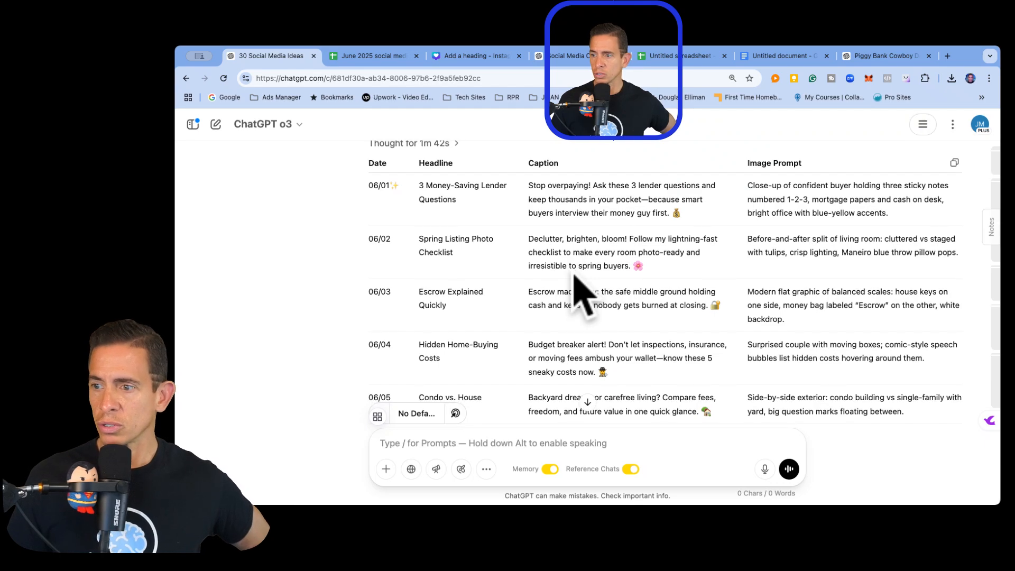
{"action": "scroll", "coordinate": [575, 275], "scroll_direction": "down", "scroll_amount": 1}
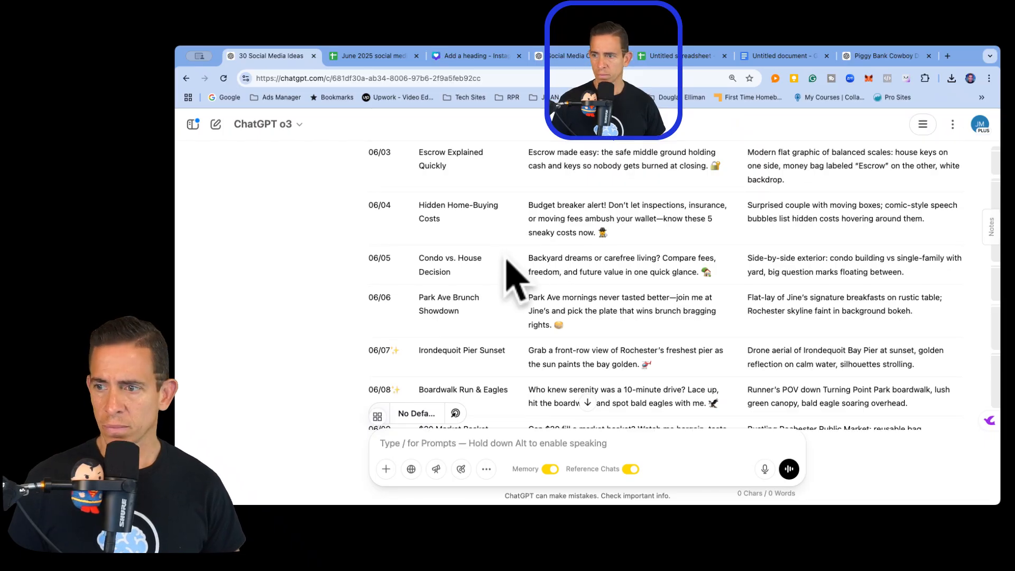
{"action": "scroll", "coordinate": [524, 286], "scroll_direction": "down", "scroll_amount": 1}
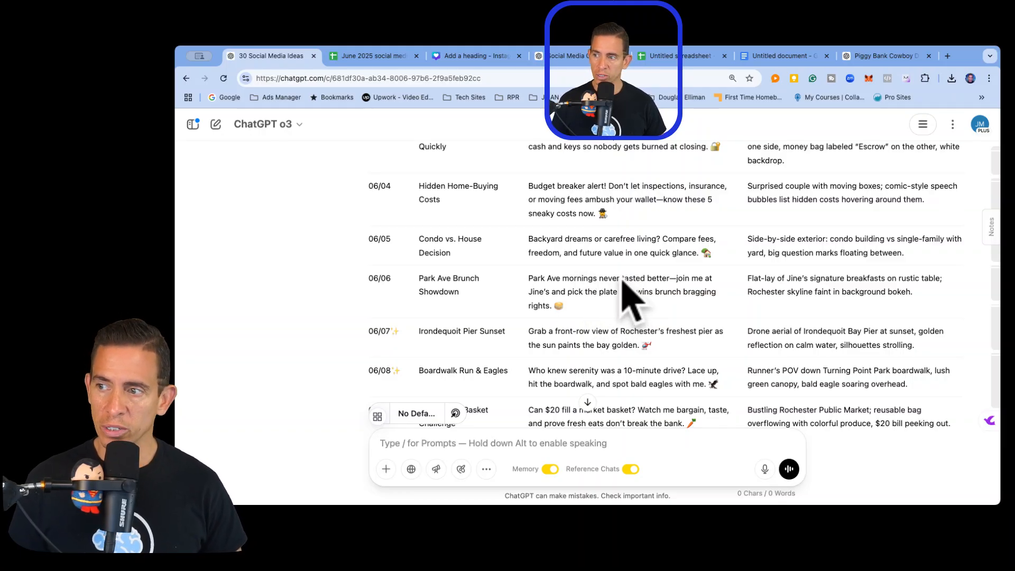
{"action": "scroll", "coordinate": [622, 280], "scroll_direction": "down", "scroll_amount": 1}
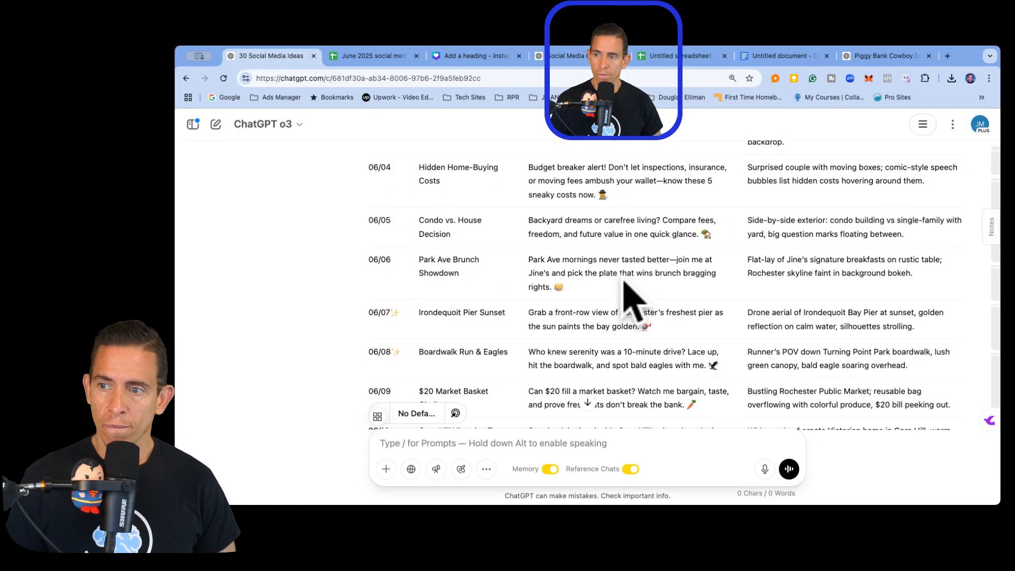
{"action": "scroll", "coordinate": [624, 284], "scroll_direction": "down", "scroll_amount": 1}
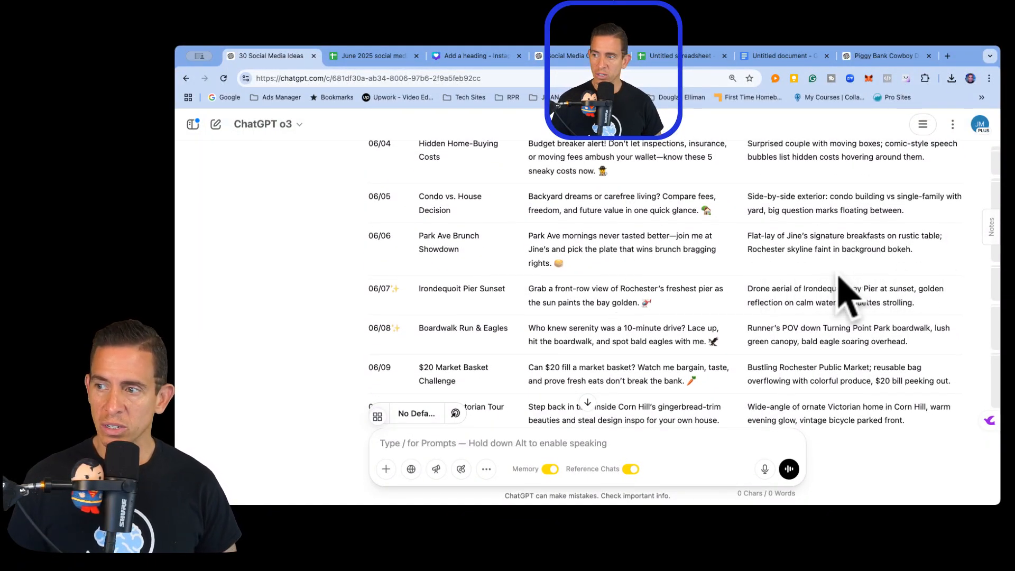
{"action": "scroll", "coordinate": [769, 289], "scroll_direction": "down", "scroll_amount": 1}
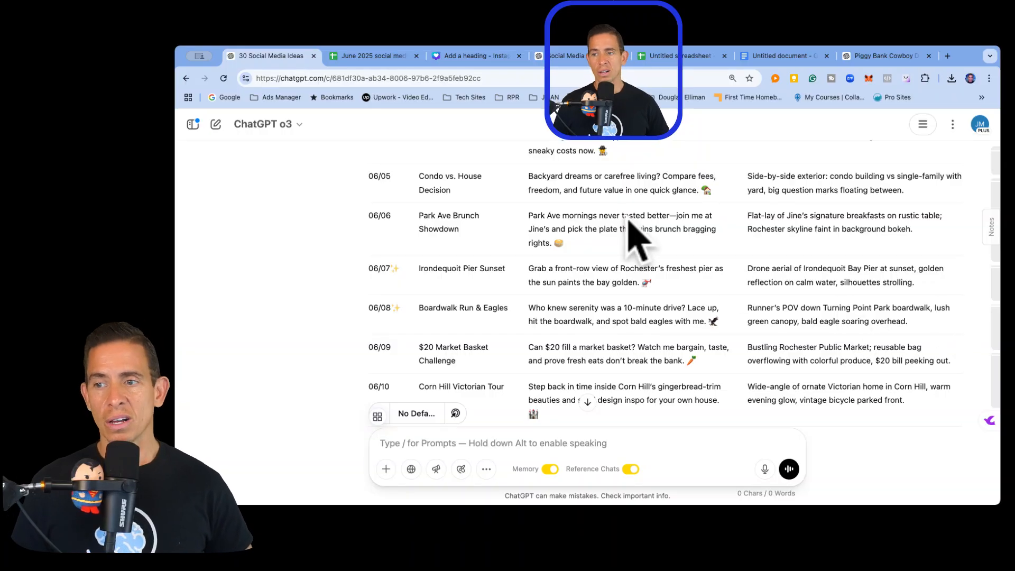
{"action": "scroll", "coordinate": [635, 238], "scroll_direction": "down", "scroll_amount": 2}
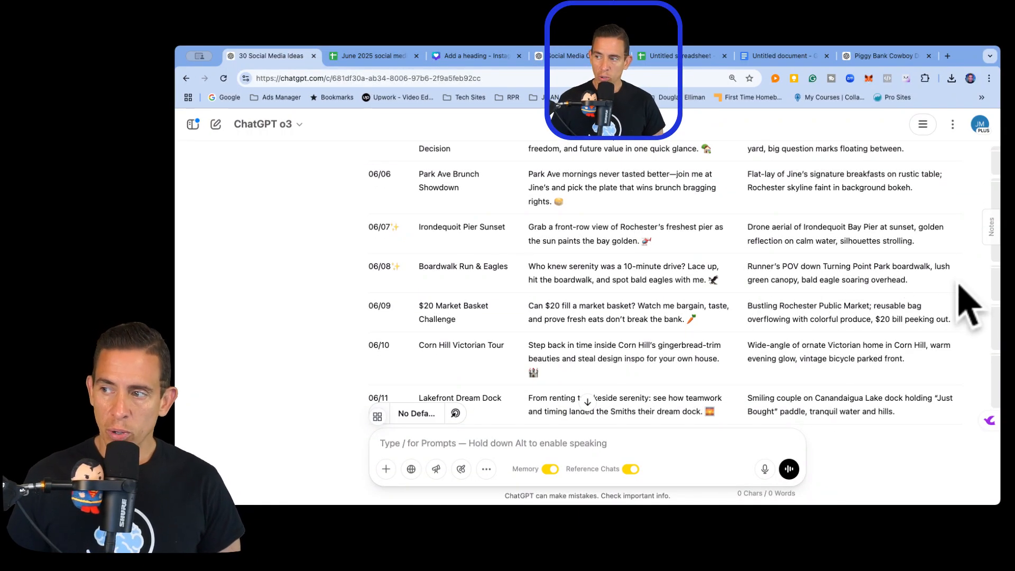
{"action": "scroll", "coordinate": [545, 296], "scroll_direction": "down", "scroll_amount": 2}
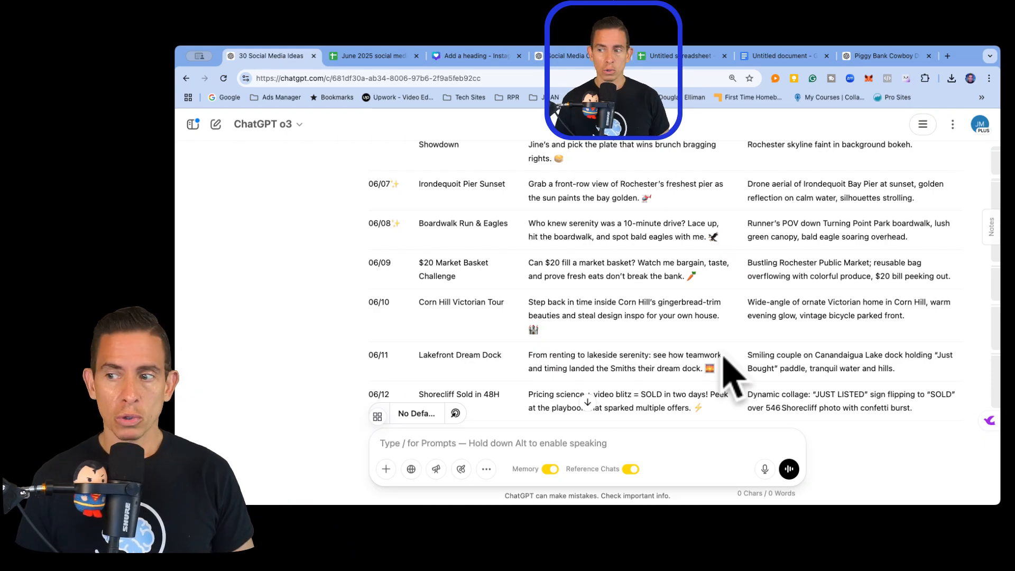
{"action": "scroll", "coordinate": [629, 307], "scroll_direction": "down", "scroll_amount": 5}
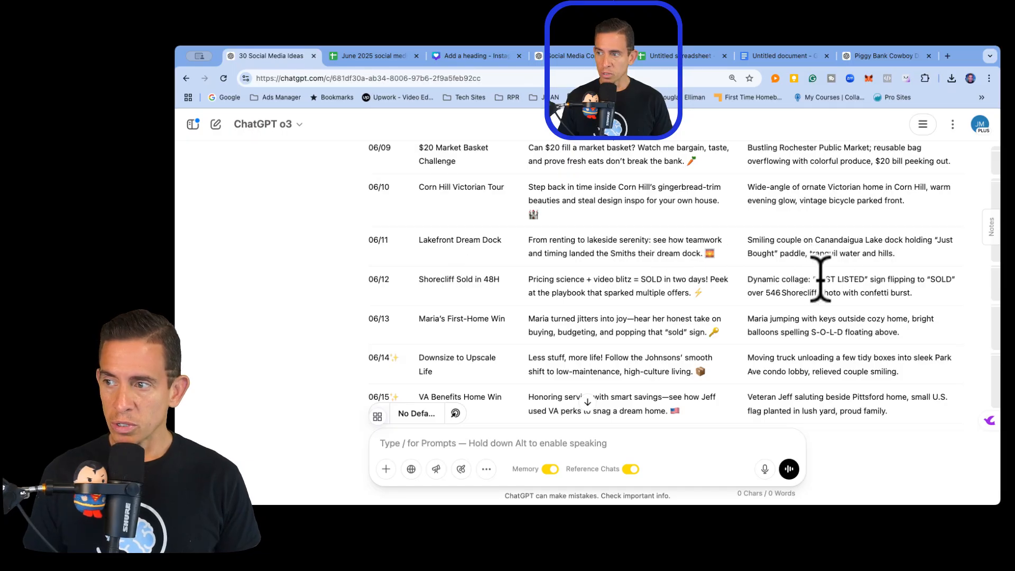
{"action": "scroll", "coordinate": [672, 298], "scroll_direction": "down", "scroll_amount": 1}
{"action": "scroll", "coordinate": [673, 297], "scroll_direction": "down", "scroll_amount": 2}
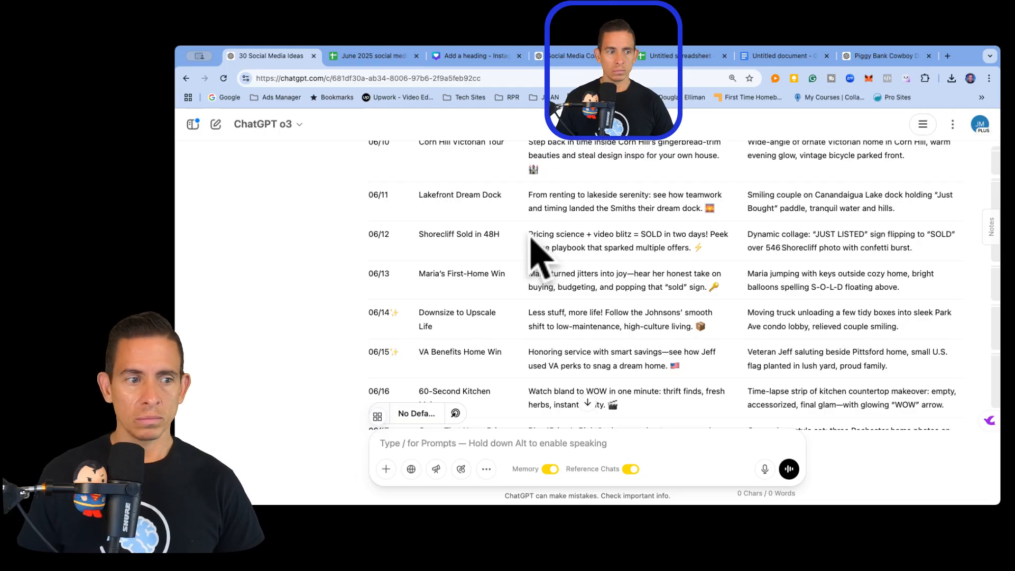
{"action": "scroll", "coordinate": [526, 239], "scroll_direction": "down", "scroll_amount": 2}
{"action": "scroll", "coordinate": [524, 238], "scroll_direction": "down", "scroll_amount": 7}
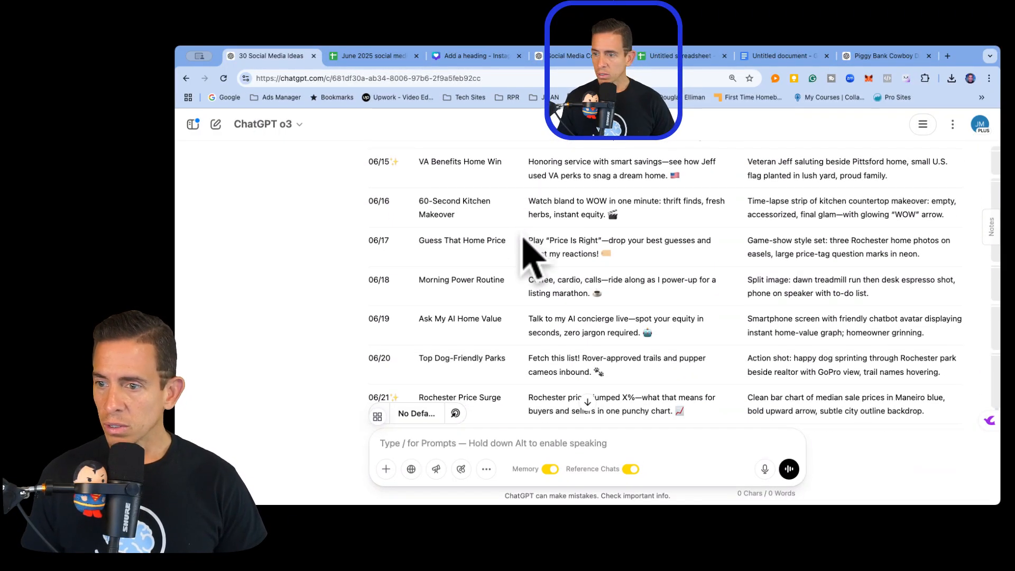
{"action": "scroll", "coordinate": [523, 239], "scroll_direction": "down", "scroll_amount": 3}
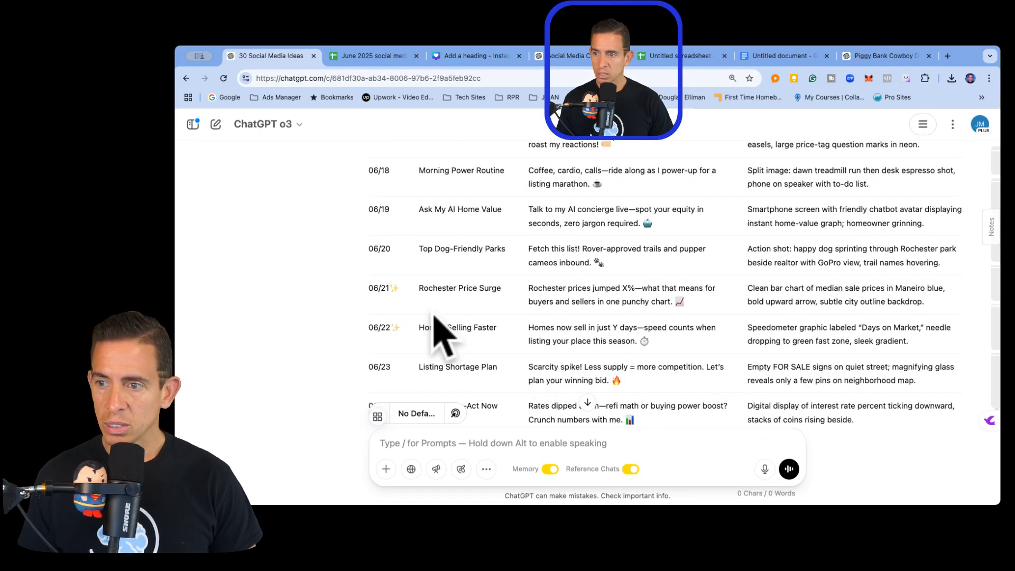
{"action": "scroll", "coordinate": [450, 312], "scroll_direction": "down", "scroll_amount": 2}
{"action": "scroll", "coordinate": [458, 301], "scroll_direction": "down", "scroll_amount": 3}
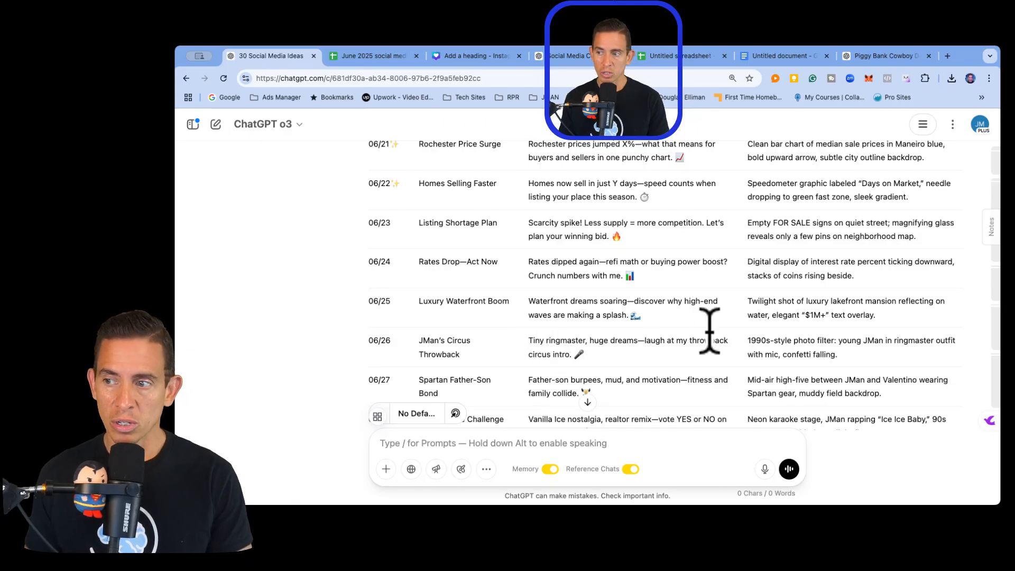
{"action": "scroll", "coordinate": [679, 317], "scroll_direction": "down", "scroll_amount": 2}
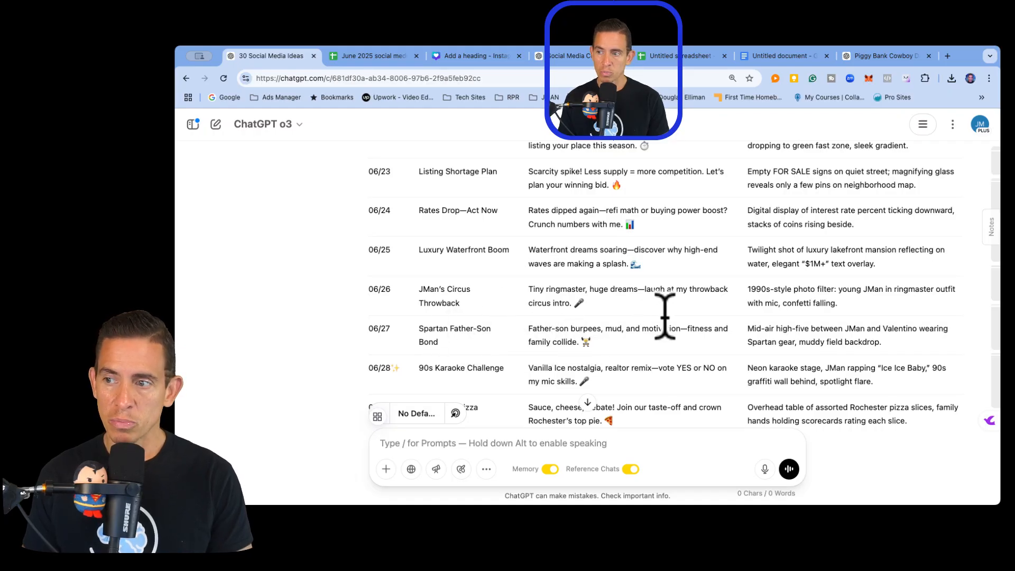
{"action": "scroll", "coordinate": [680, 335], "scroll_direction": "down", "scroll_amount": 1}
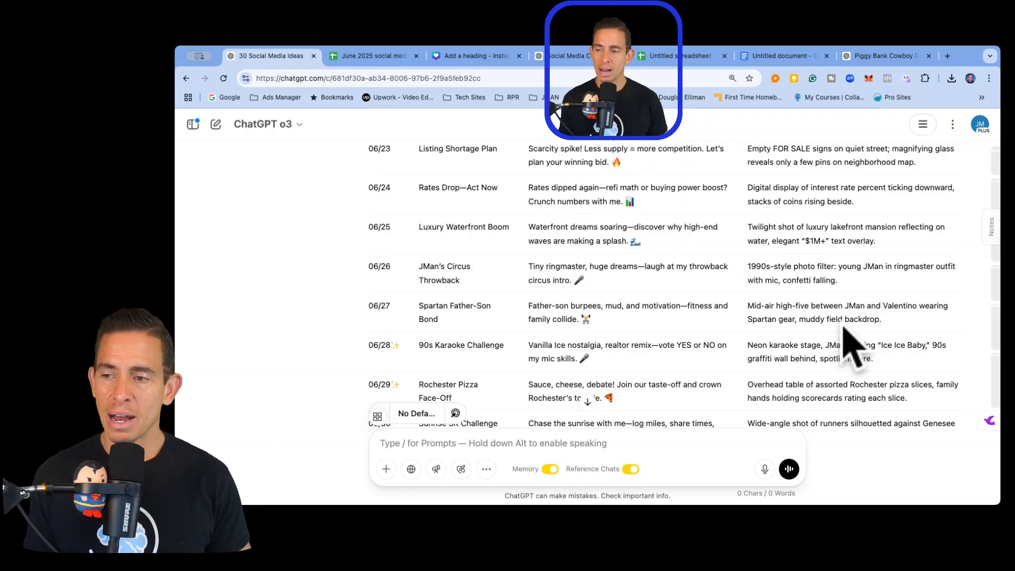
{"action": "scroll", "coordinate": [661, 323], "scroll_direction": "down", "scroll_amount": 2}
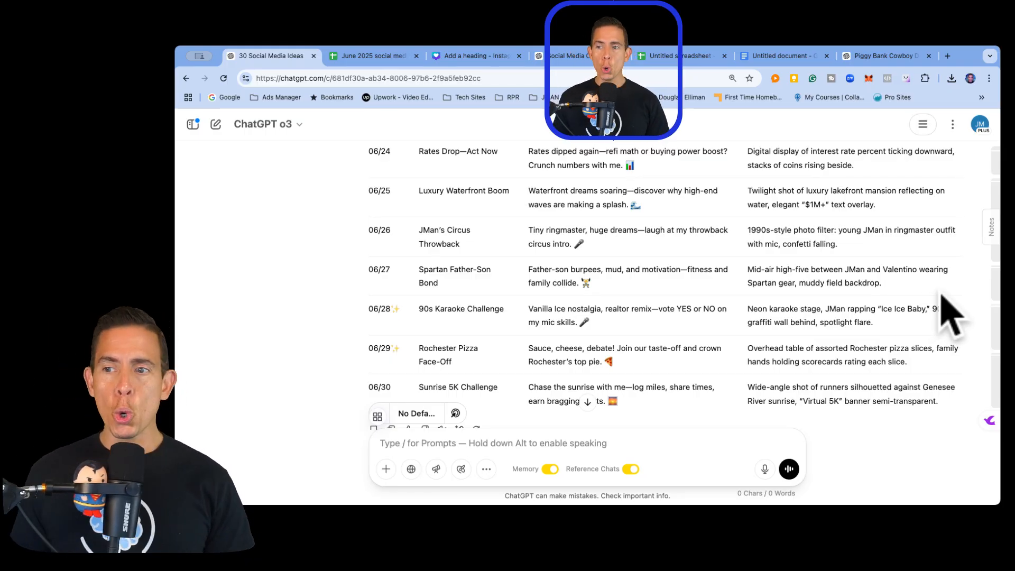
{"action": "scroll", "coordinate": [711, 238], "scroll_direction": "down", "scroll_amount": 2}
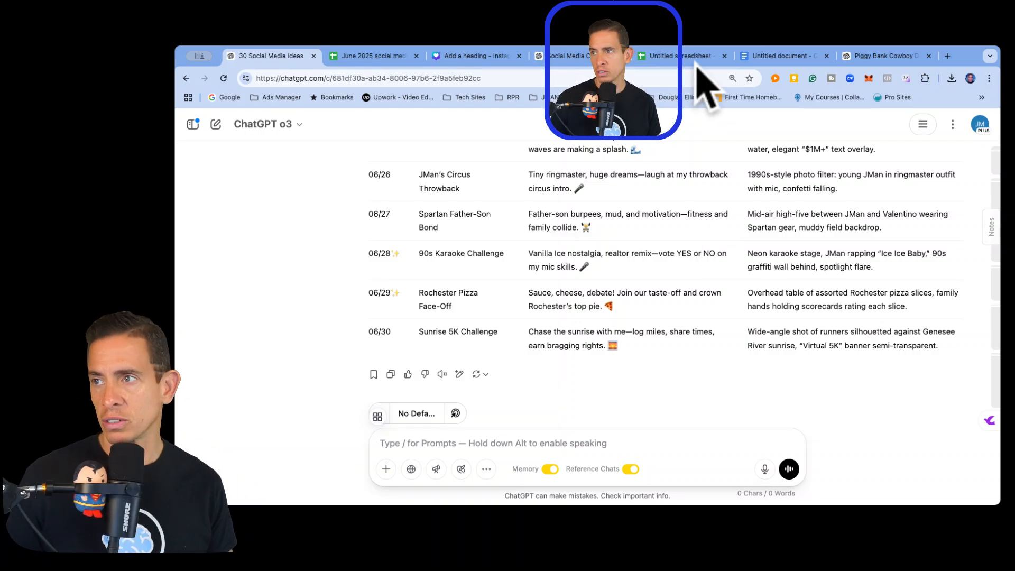
Copy the full Alamo Lights Up image prompt from cell C3 of the untitled spreadsheet and switch to the Canva Instagram design.
{"action": "left_click", "coordinate": [707, 39]}
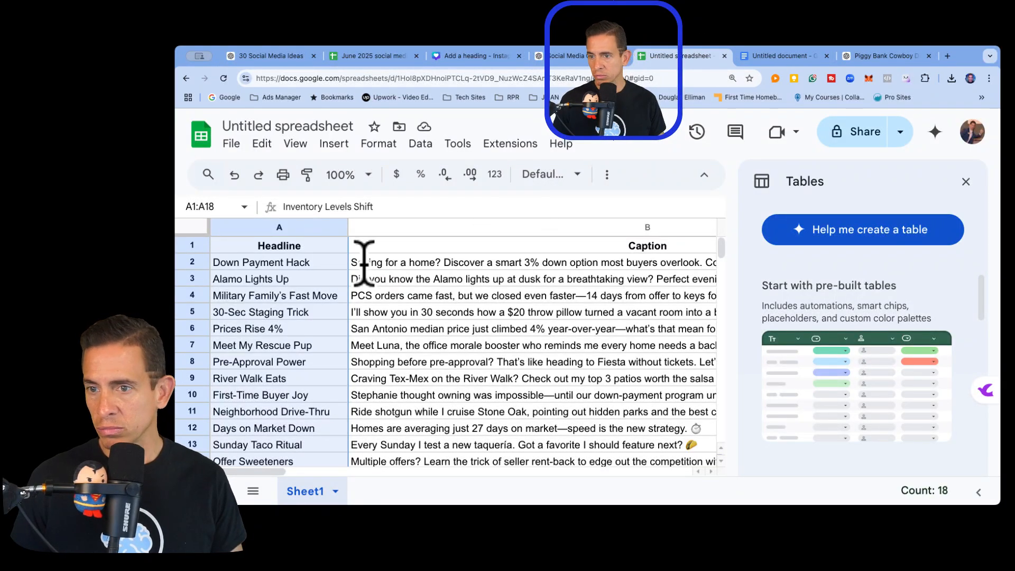
{"action": "left_click", "coordinate": [317, 278]}
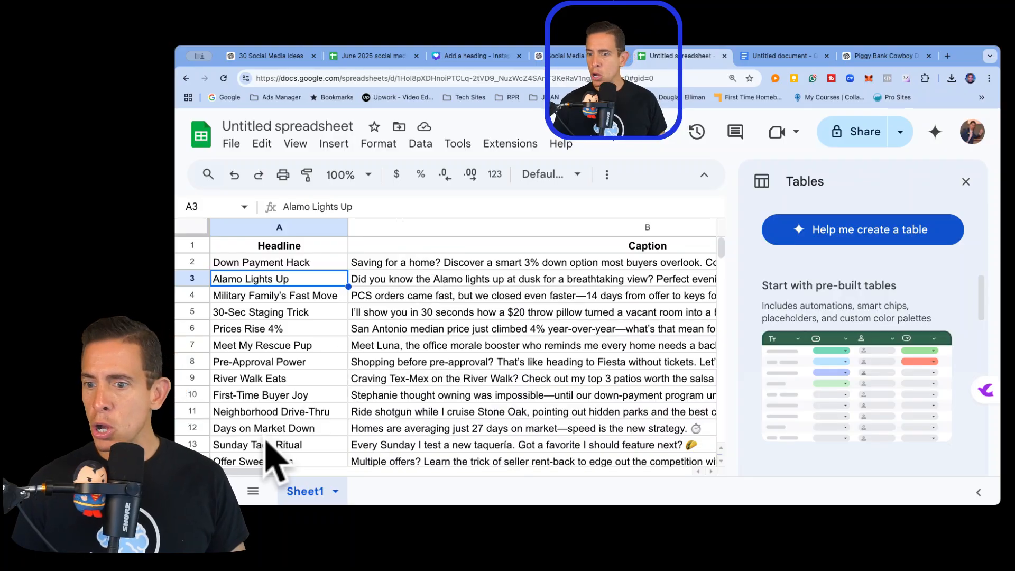
{"action": "left_click_drag", "start_coordinate": [265, 471], "coordinate": [355, 473]}
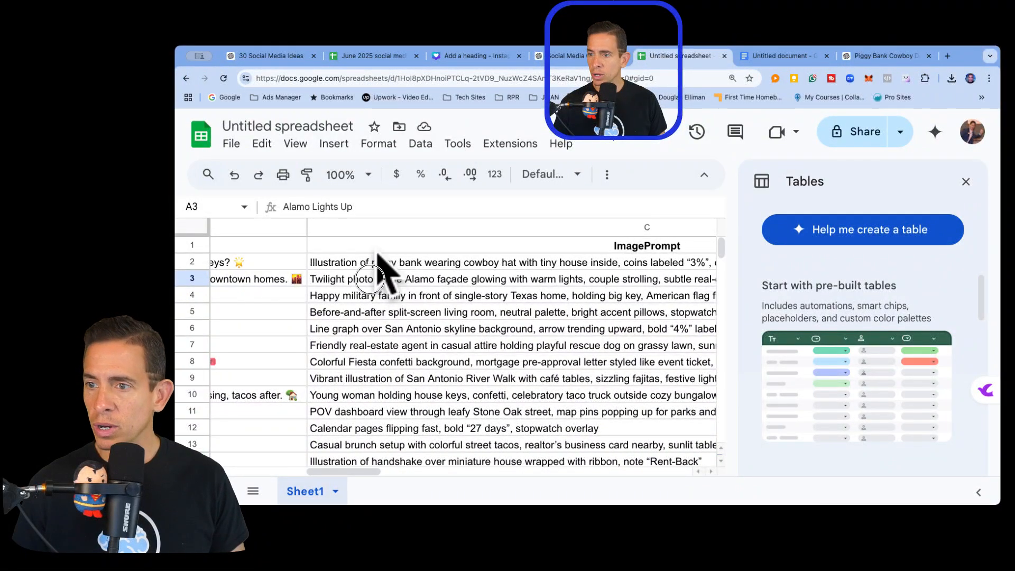
{"action": "left_click", "coordinate": [341, 277]}
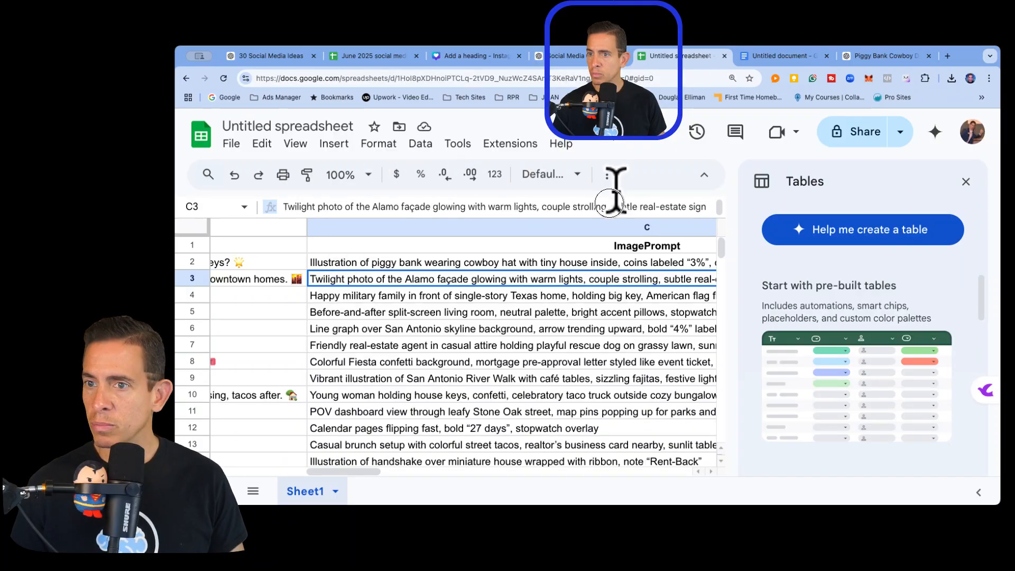
{"action": "key", "text": "ctrl+c"}
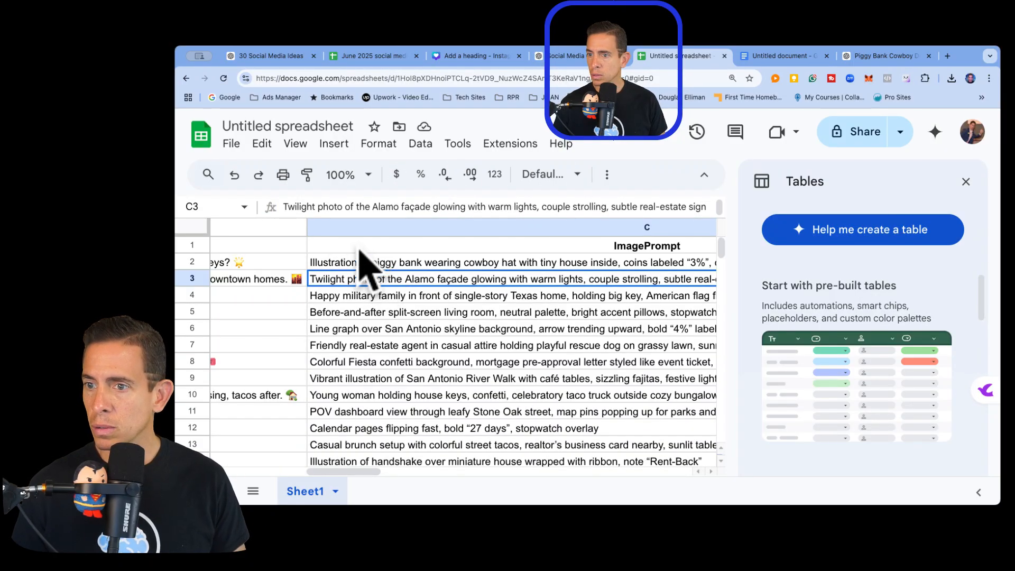
{"action": "double_click", "coordinate": [370, 278]}
{"action": "left_click_drag", "start_coordinate": [271, 286], "coordinate": [227, 261]}
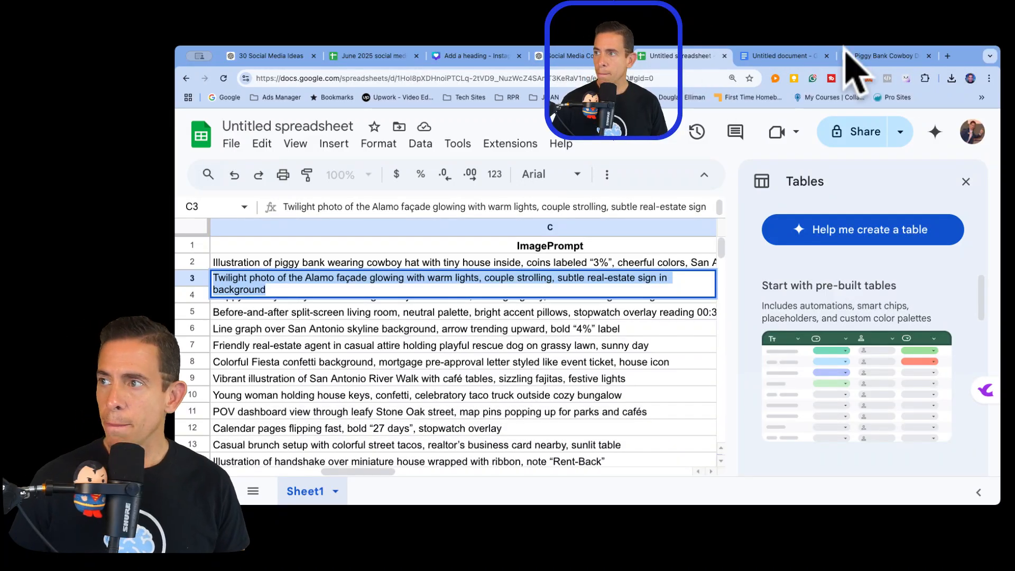
{"action": "left_click", "coordinate": [484, 53]}
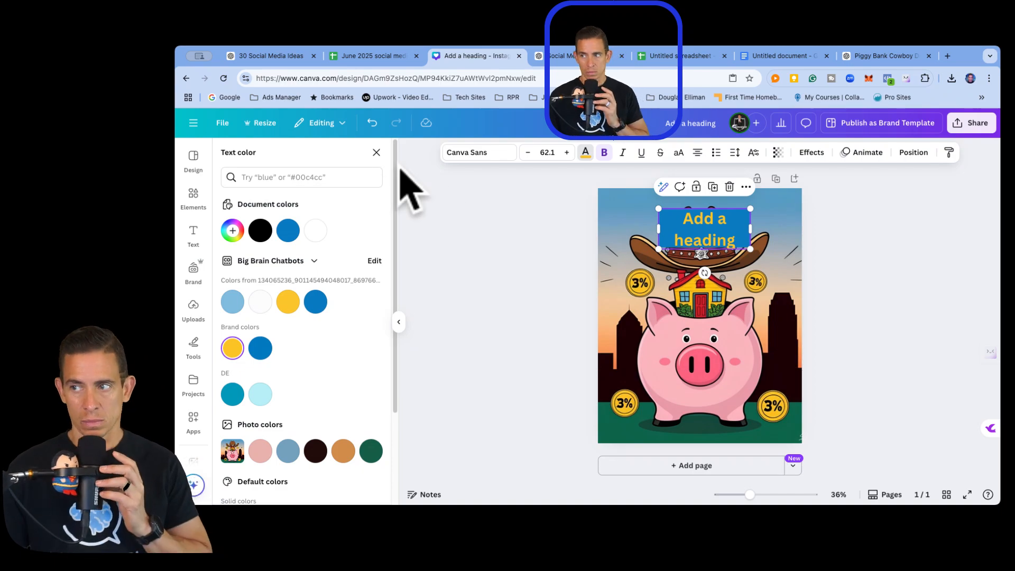
Create a new blank Instagram Post (4:5) design in Canva.
{"action": "left_click", "coordinate": [196, 157]}
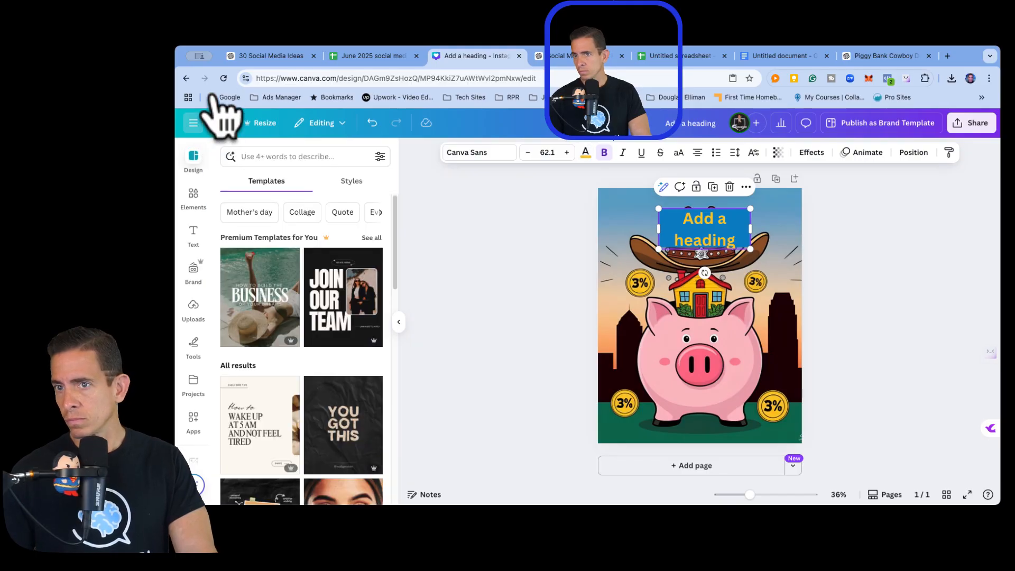
{"action": "left_click", "coordinate": [206, 123]}
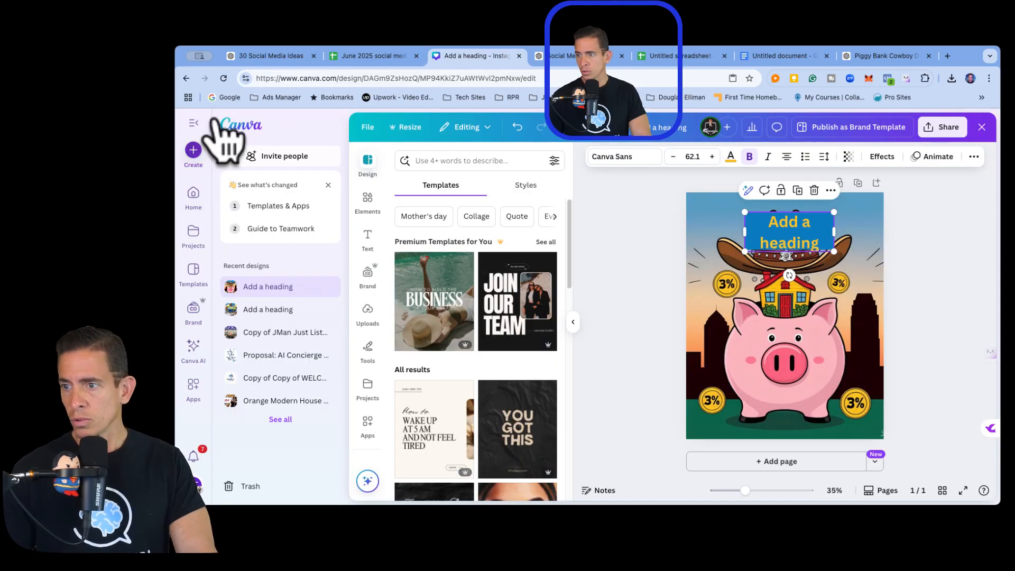
{"action": "left_click", "coordinate": [194, 150]}
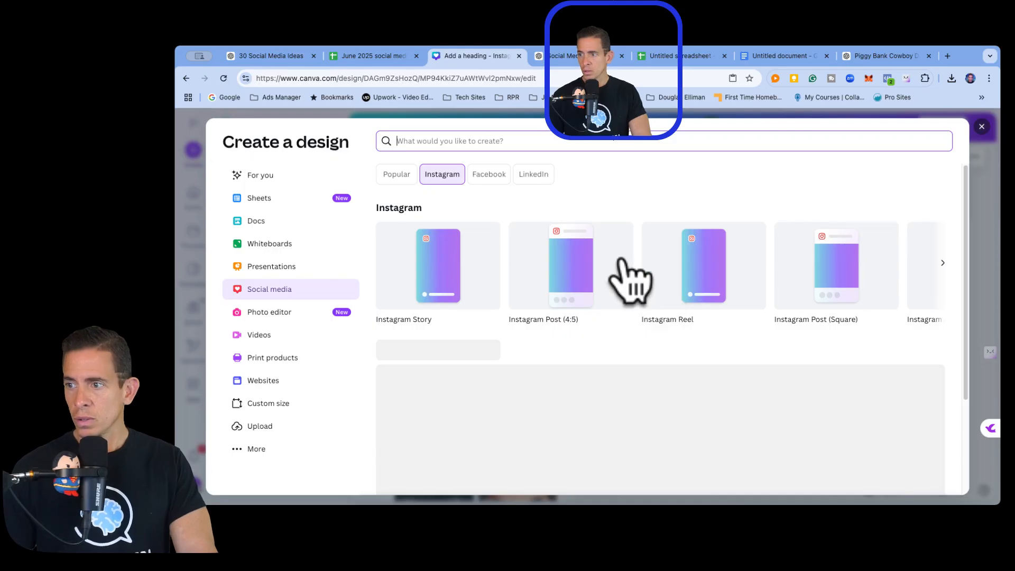
{"action": "left_click", "coordinate": [579, 267]}
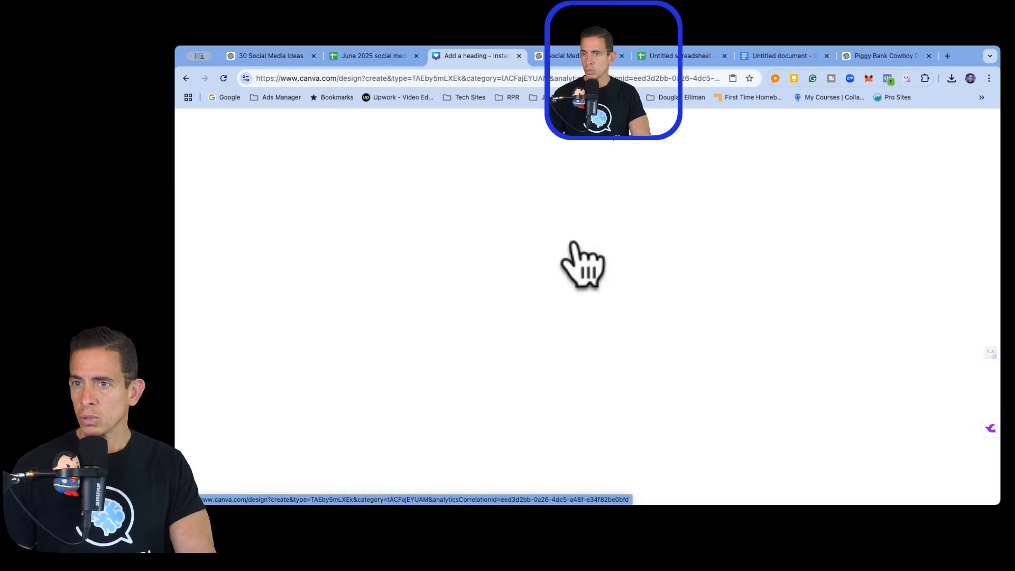
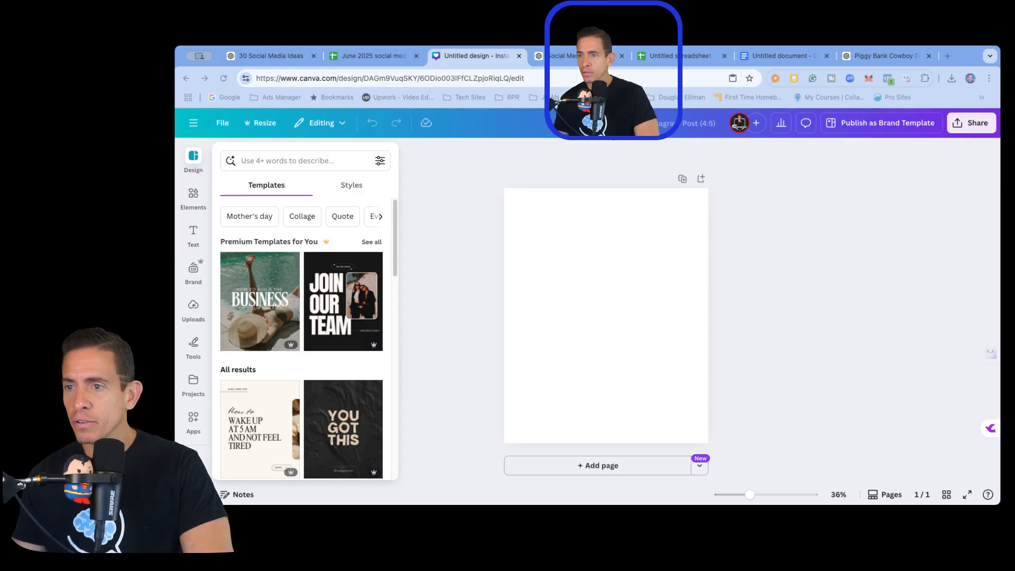
In Magic Media, enter the image prompt "Twilight photo of the Alamo façade glowing with warm lights, couple strolling, subtle real-estate sign in background".
{"action": "left_click_drag", "start_coordinate": [394, 222], "coordinate": [392, 185]}
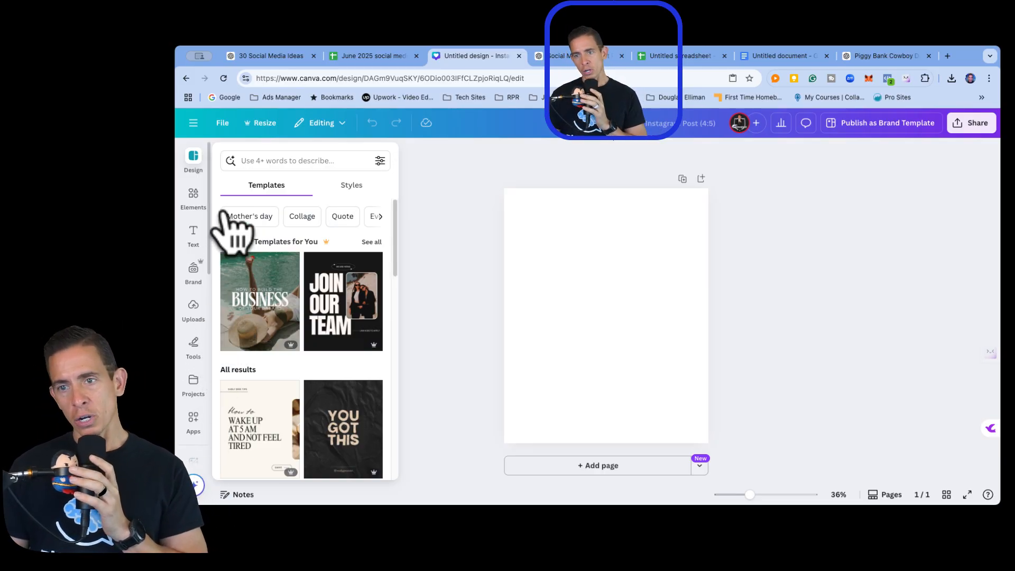
{"action": "scroll", "coordinate": [210, 234], "scroll_direction": "down", "scroll_amount": 3}
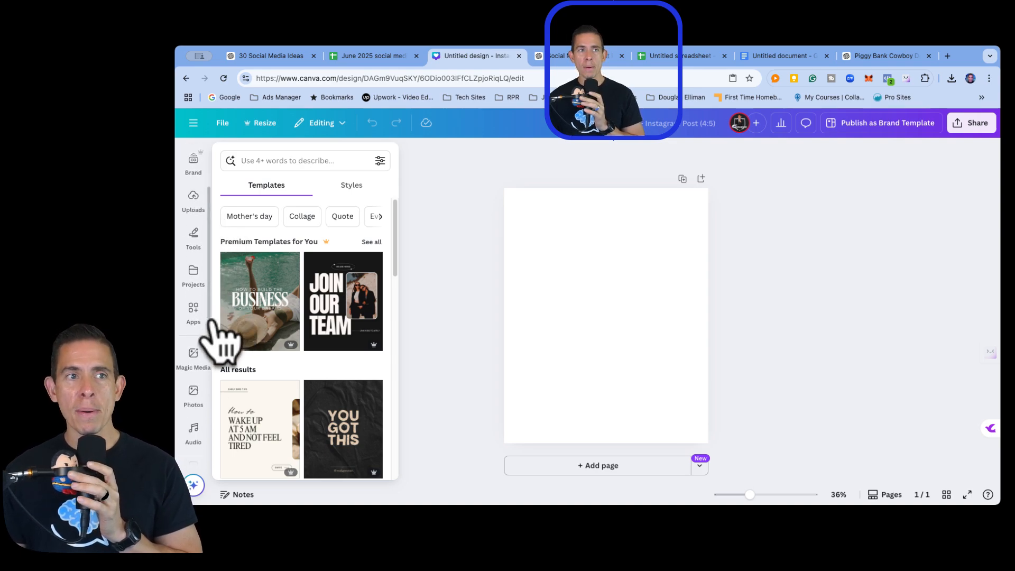
{"action": "left_click", "coordinate": [206, 345]}
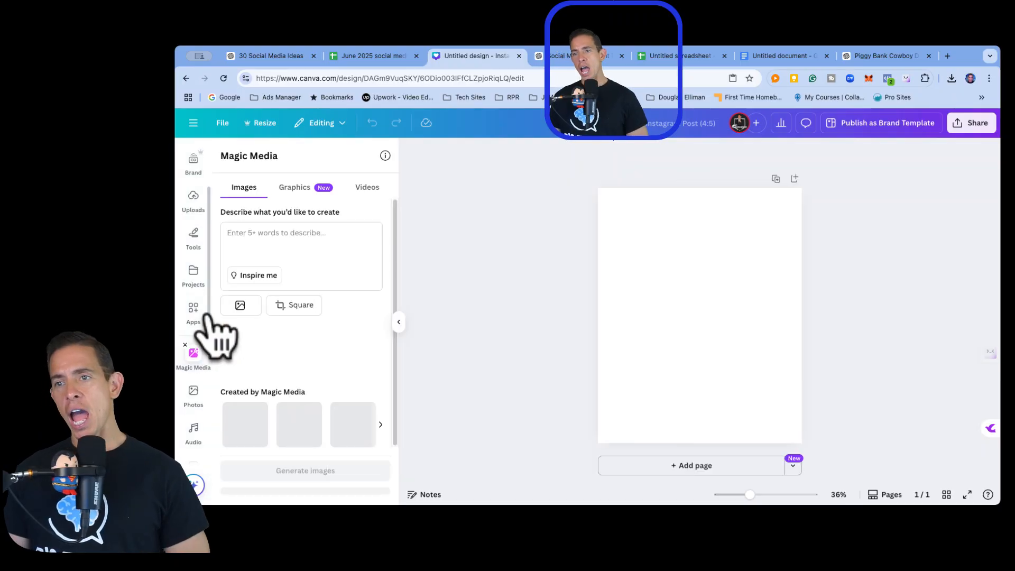
{"action": "left_click", "coordinate": [303, 233]}
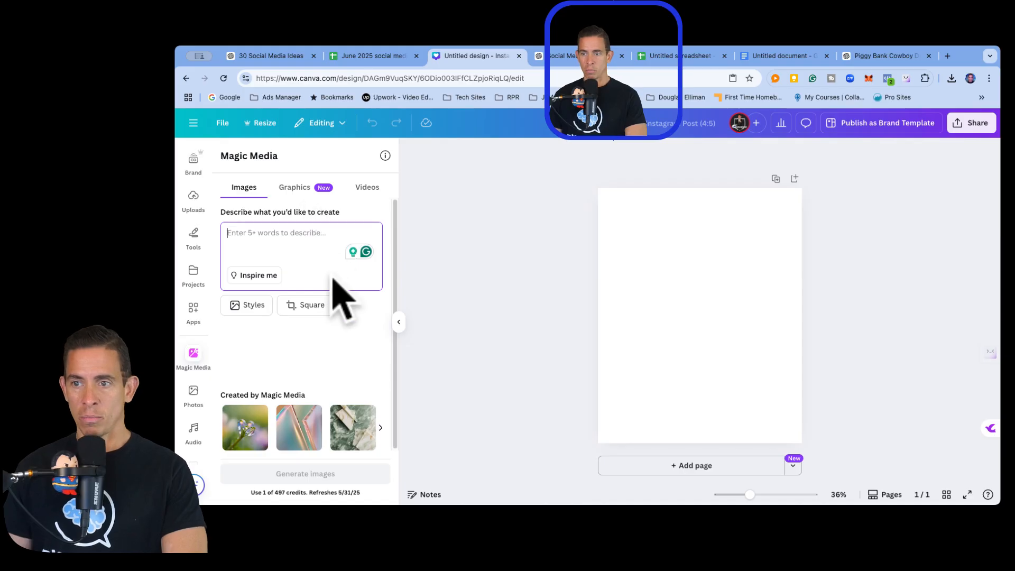
{"action": "type", "text": "Twilight photo of the Alamo façade glowing with warm lights, couple strolling, subtle real-estate sign in background"}
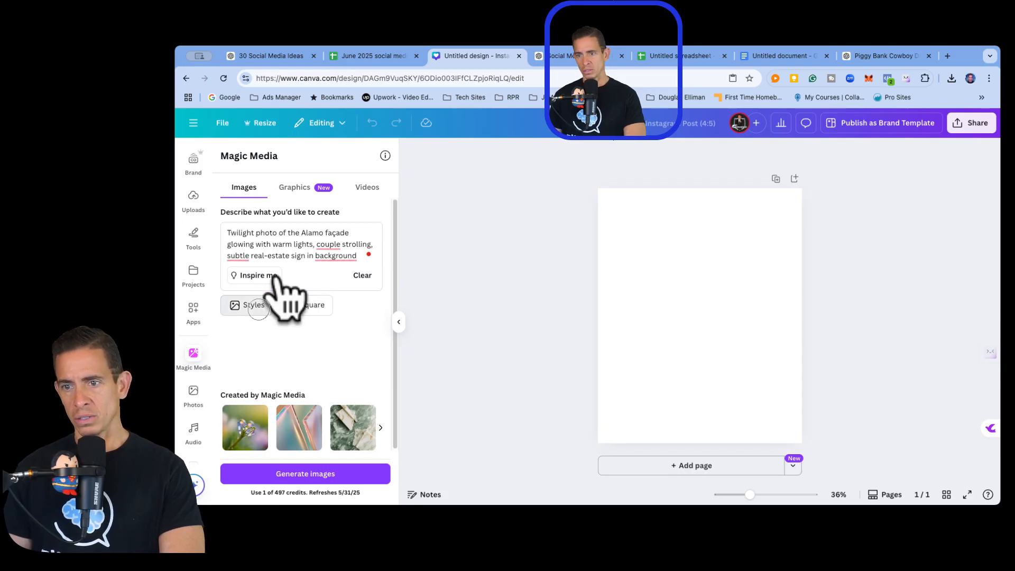
Try to generate Magic Media images from the Alamo prompt with the Photo style.
{"action": "left_click", "coordinate": [263, 303]}
{"action": "left_click", "coordinate": [266, 201]}
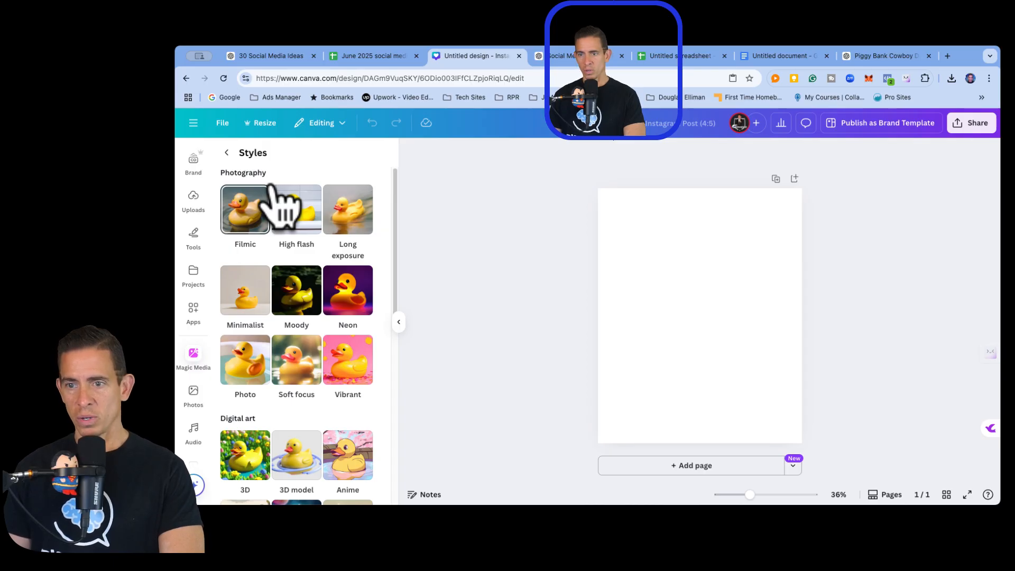
{"action": "left_click", "coordinate": [269, 342]}
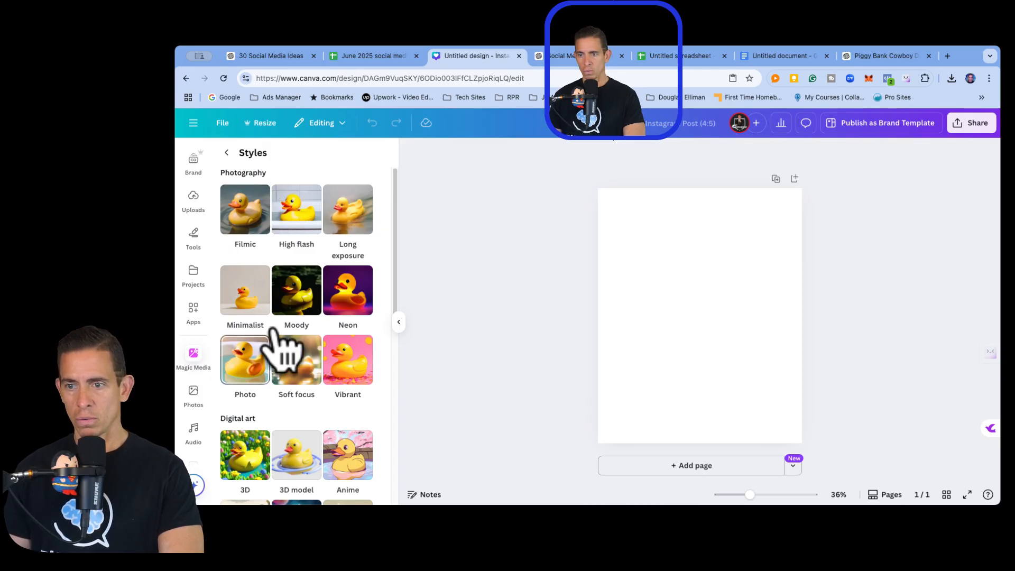
{"action": "left_click", "coordinate": [266, 341]}
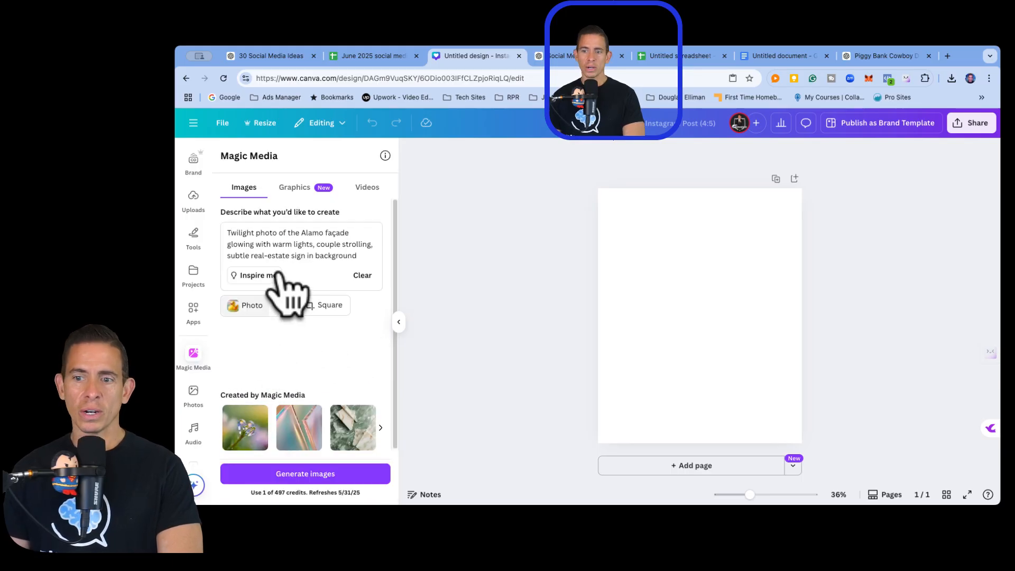
{"action": "left_click", "coordinate": [289, 468]}
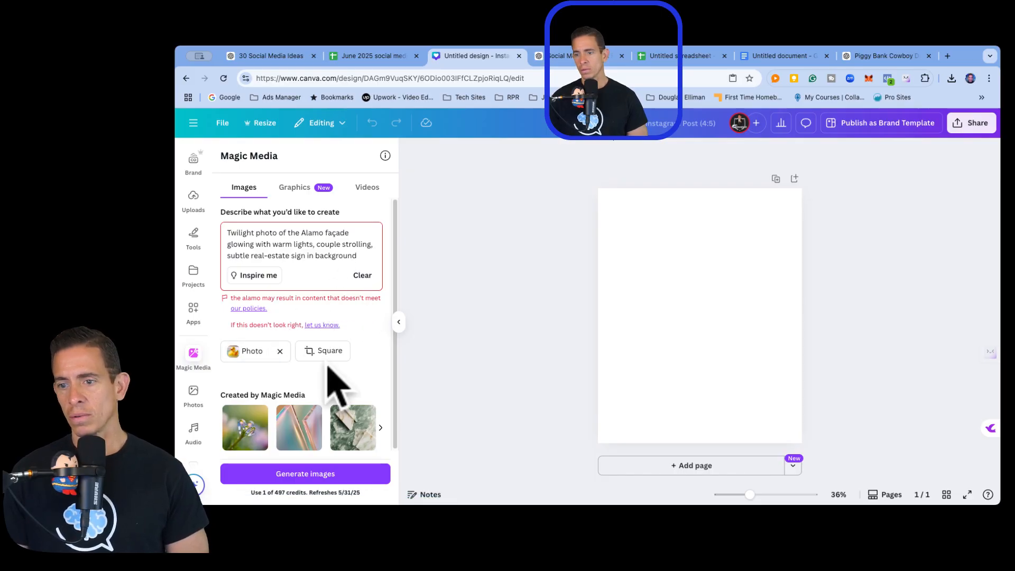
{"action": "left_click", "coordinate": [320, 472]}
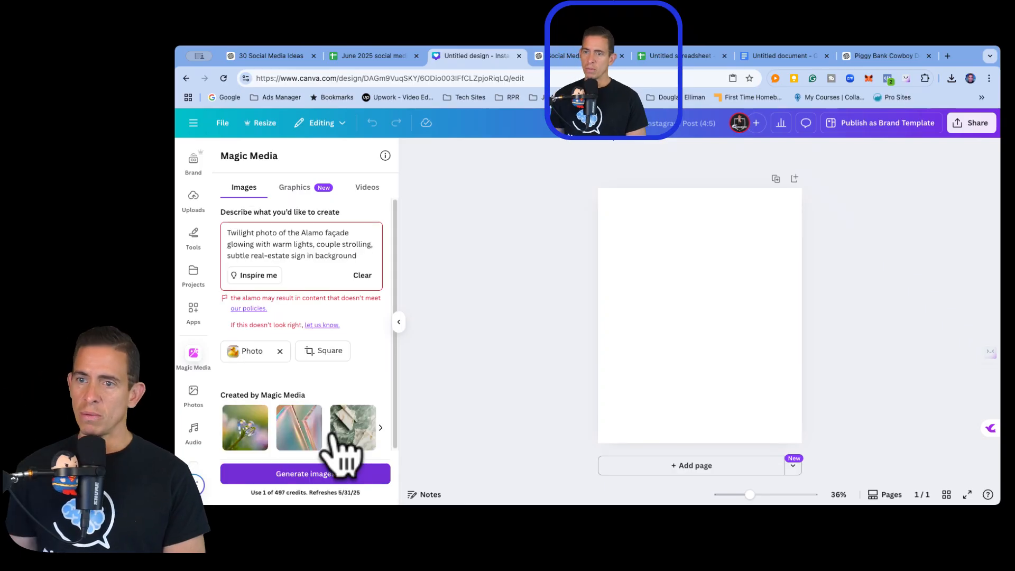
Copy the whole Alamo prompt from Magic Media and switch to the Piggy Bank Cowboy ChatGPT chat.
{"action": "left_click_drag", "start_coordinate": [229, 233], "coordinate": [390, 239]}
{"action": "key", "text": "super+c"}
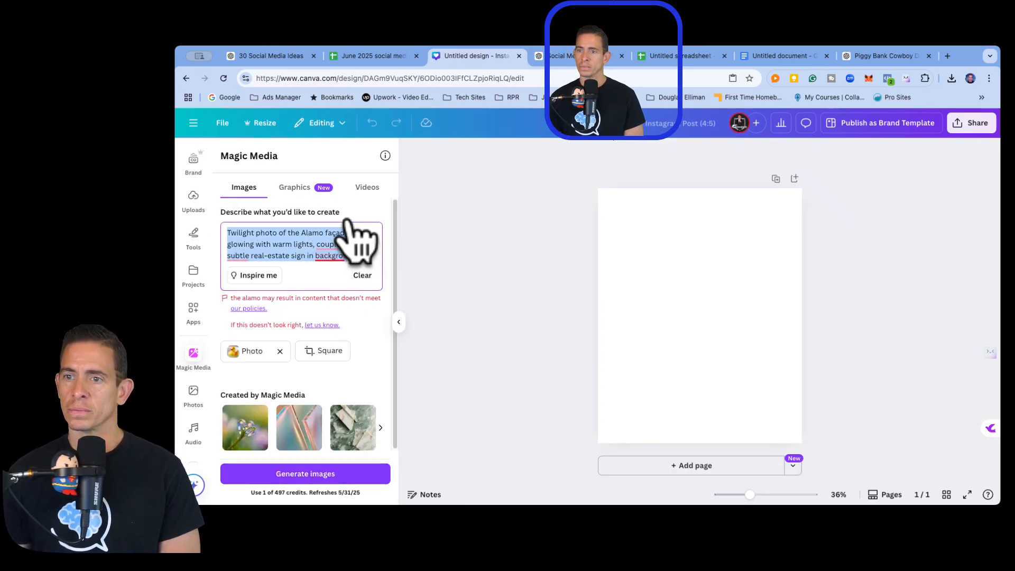
{"action": "mouse_move", "coordinate": [330, 242]}
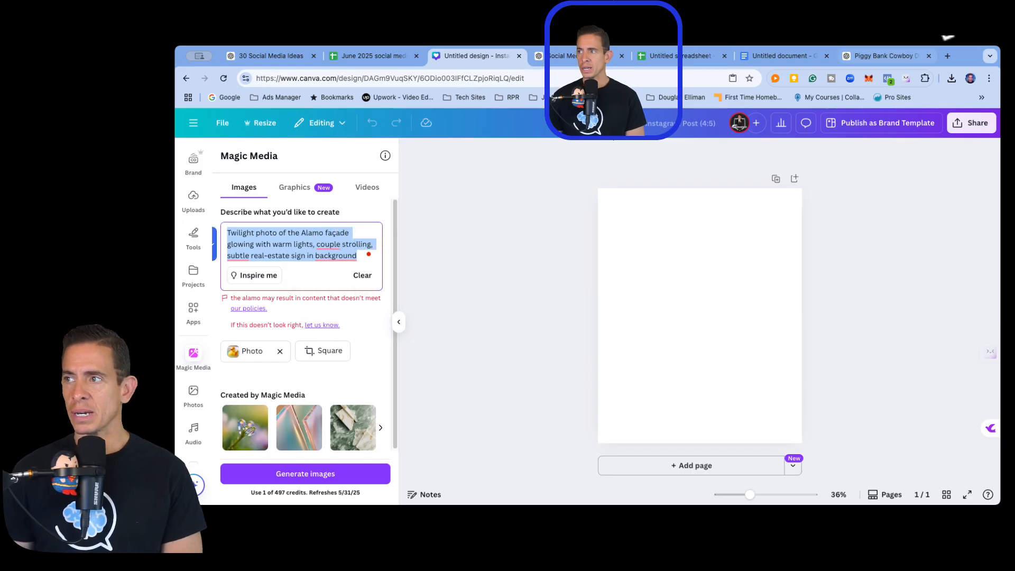
{"action": "left_click", "coordinate": [899, 55]}
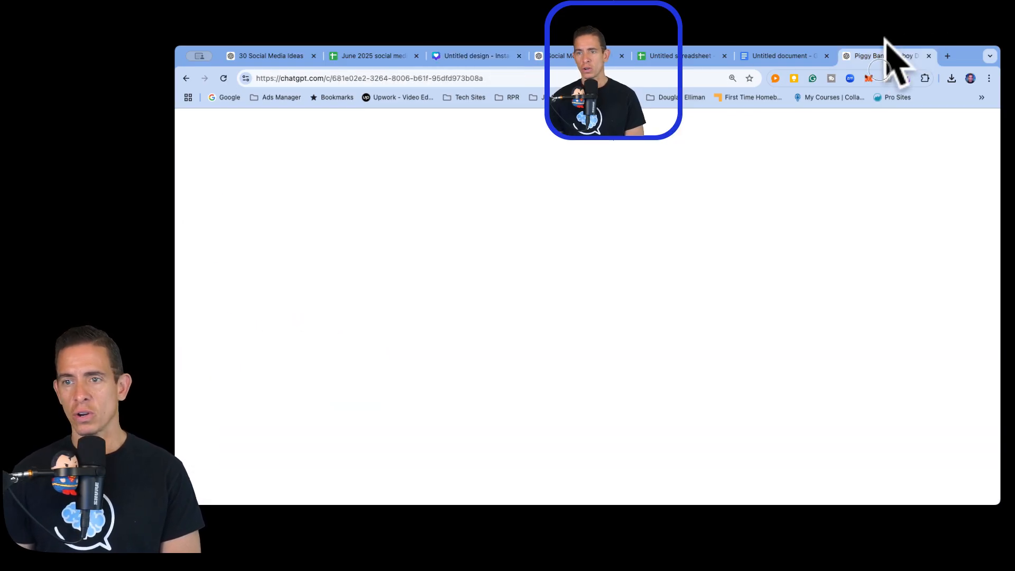
Examine the generated hyper-realistic piggy bank image in the chat from the cowboy hat down to the 3% coins.
{"action": "scroll", "coordinate": [528, 184], "scroll_direction": "down", "scroll_amount": 2}
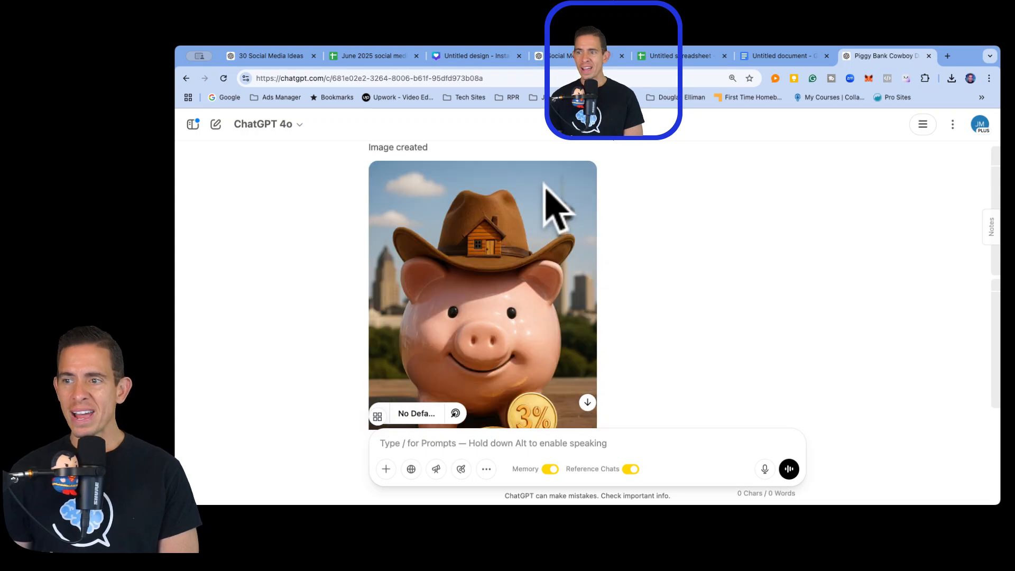
{"action": "scroll", "coordinate": [658, 251], "scroll_direction": "down", "scroll_amount": 3}
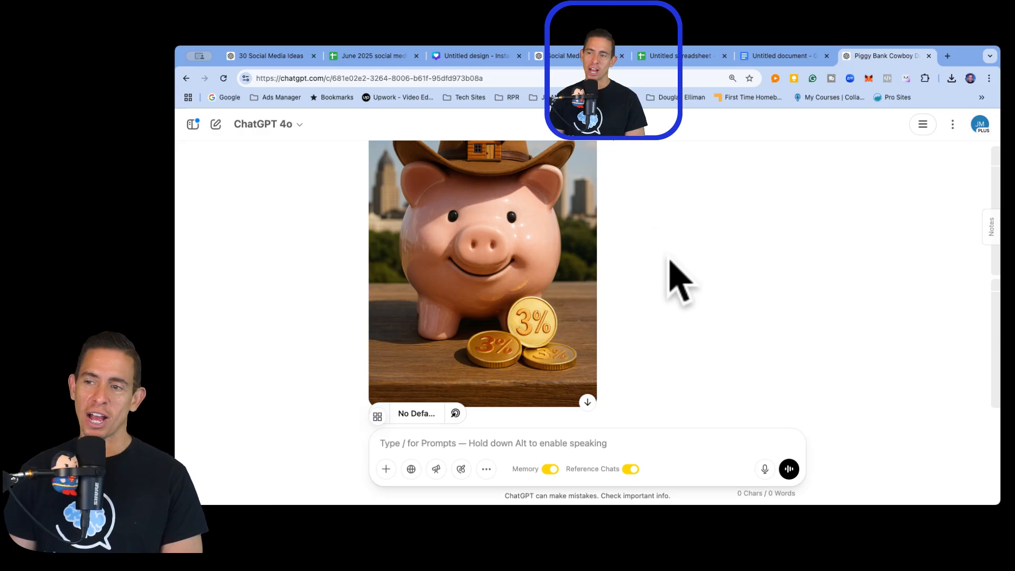
{"action": "scroll", "coordinate": [670, 261], "scroll_direction": "up", "scroll_amount": 1}
{"action": "scroll", "coordinate": [676, 279], "scroll_direction": "up", "scroll_amount": 3}
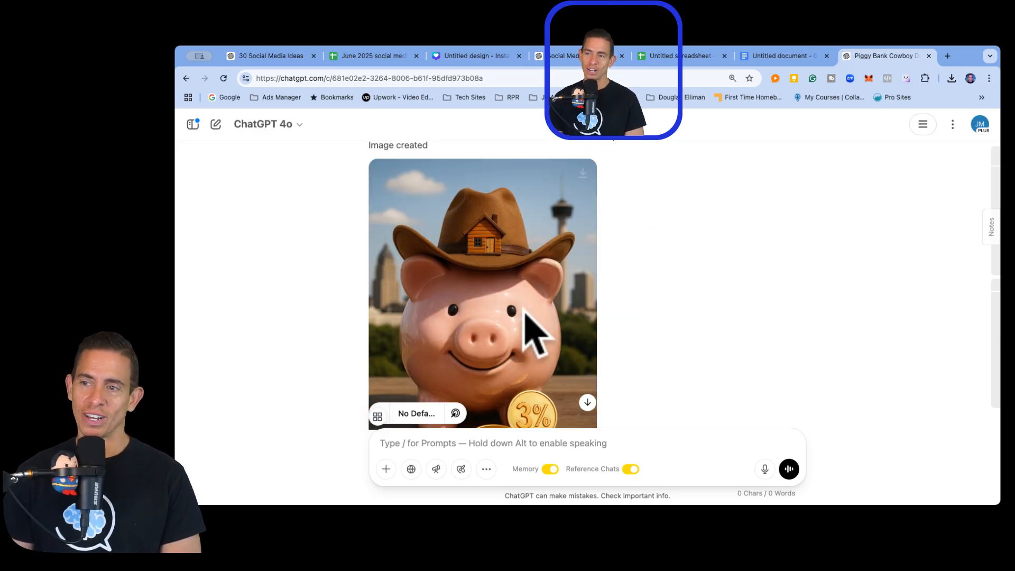
{"action": "scroll", "coordinate": [507, 251], "scroll_direction": "down", "scroll_amount": 2}
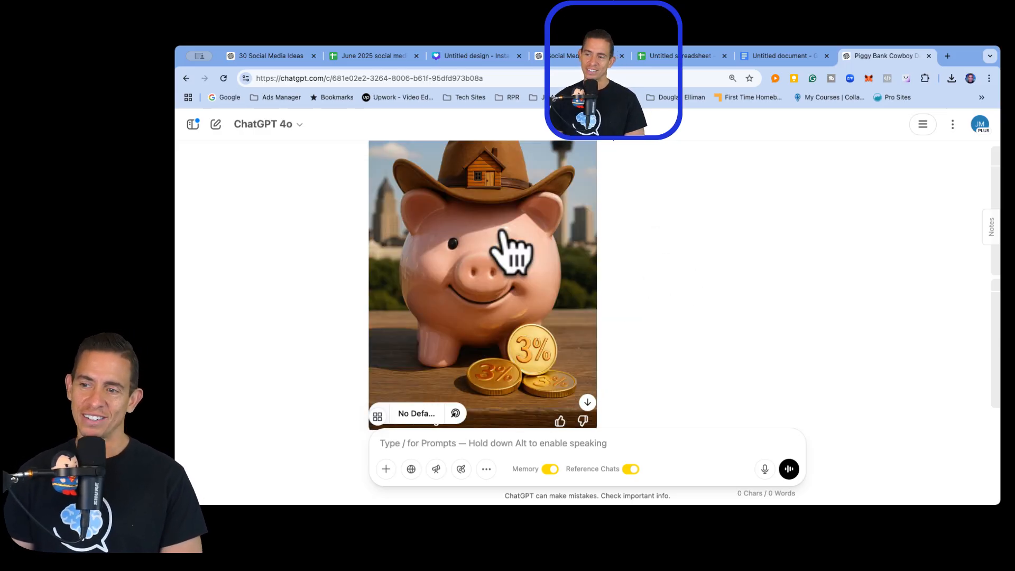
{"action": "scroll", "coordinate": [508, 253], "scroll_direction": "down", "scroll_amount": 1}
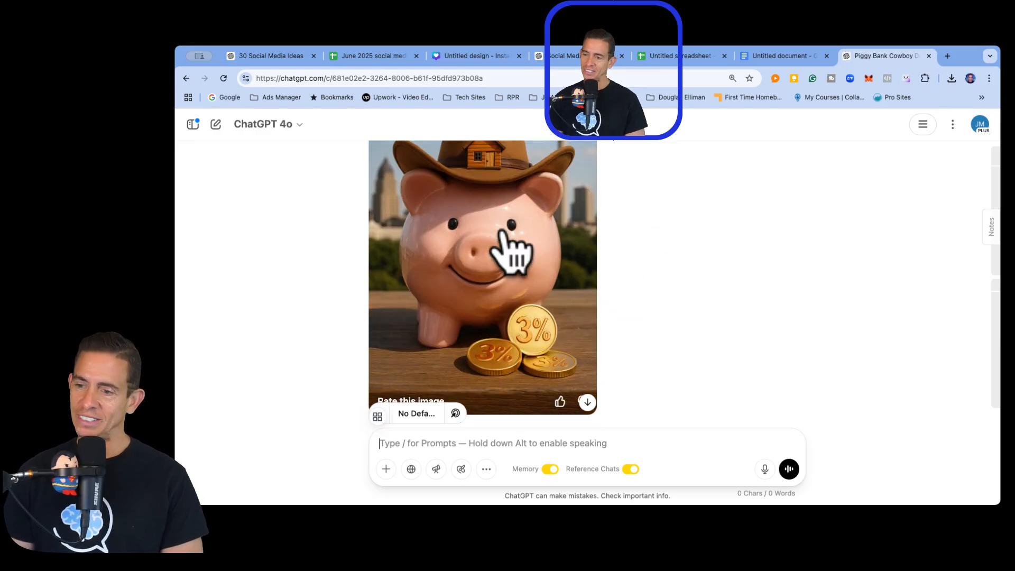
Send ChatGPT the copied Alamo prompt with "hyper realistic" added in front of "Twilight photo of the Alamo façade".
{"action": "left_click", "coordinate": [481, 439]}
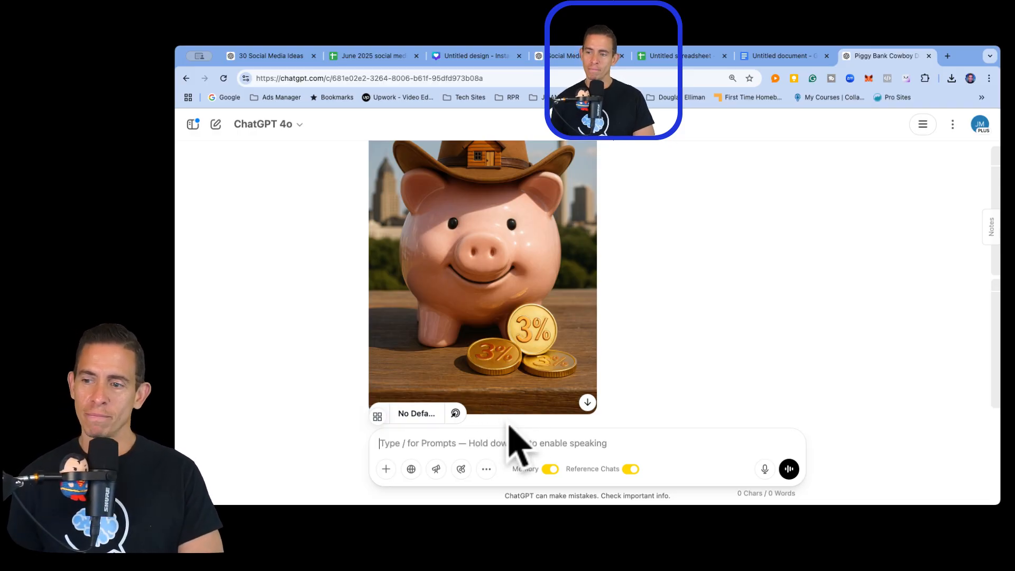
{"action": "key", "text": "super+v"}
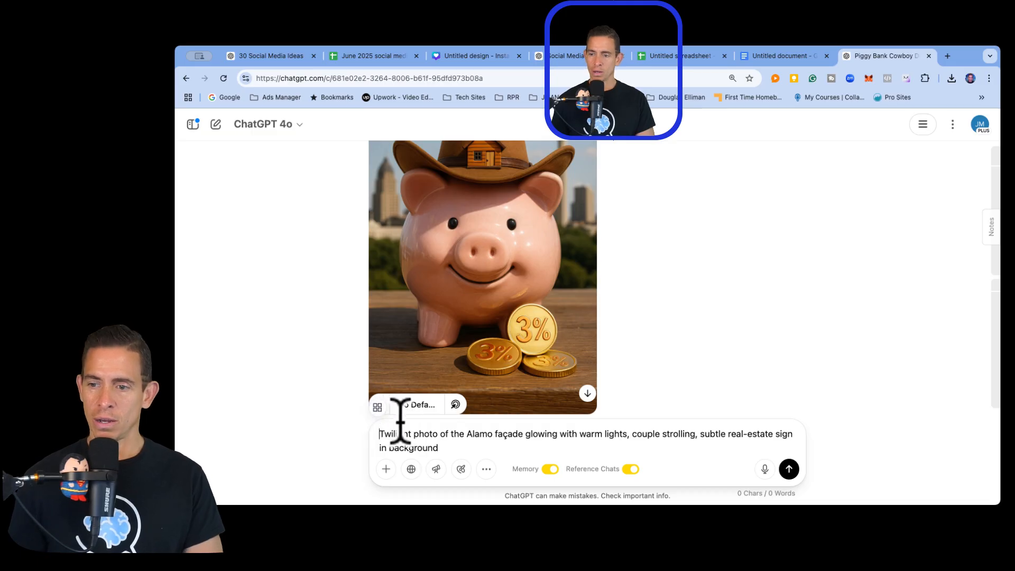
{"action": "key", "text": "super+Up"}
{"action": "type", "text": "hyper "}
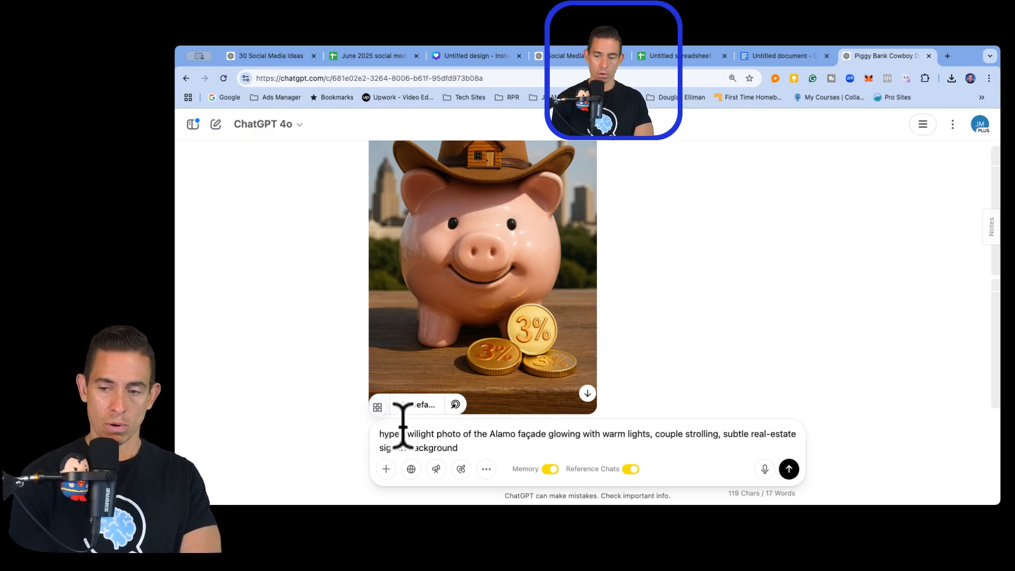
{"action": "type", "text": "real"}
{"action": "key", "text": "BackSpace"}
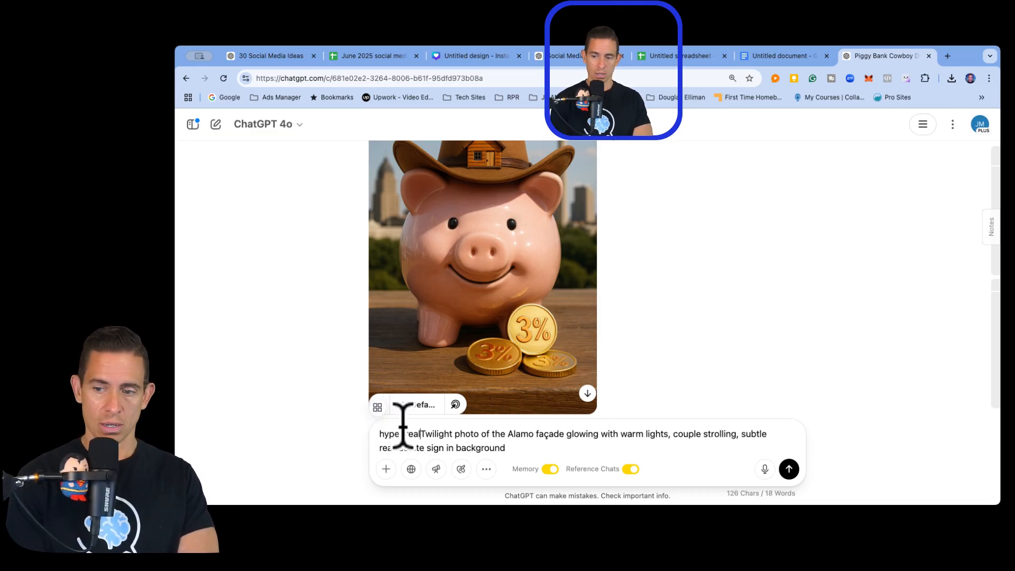
{"action": "type", "text": "istic"}
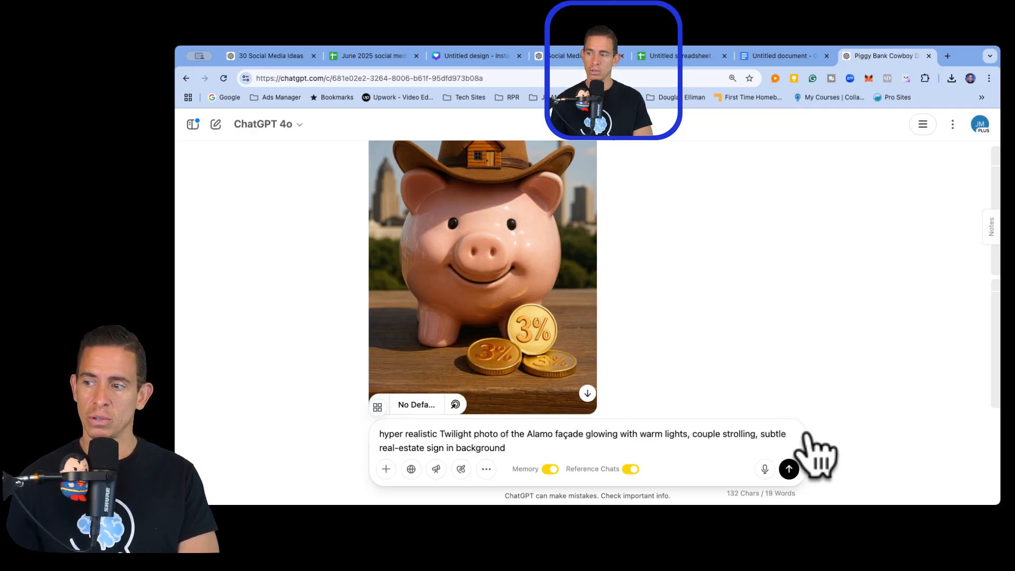
{"action": "left_click", "coordinate": [789, 469]}
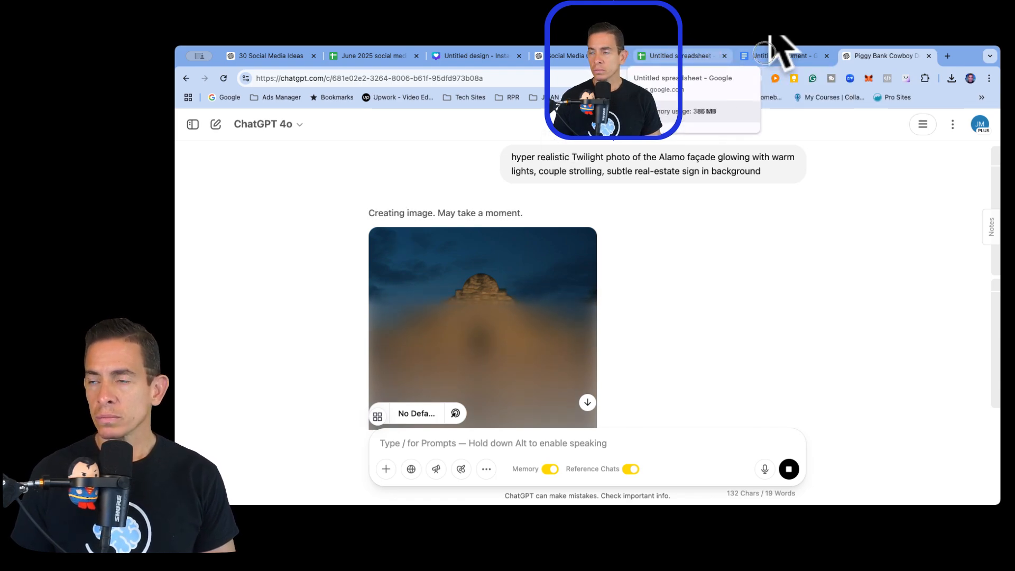
{"action": "left_click", "coordinate": [780, 55]}
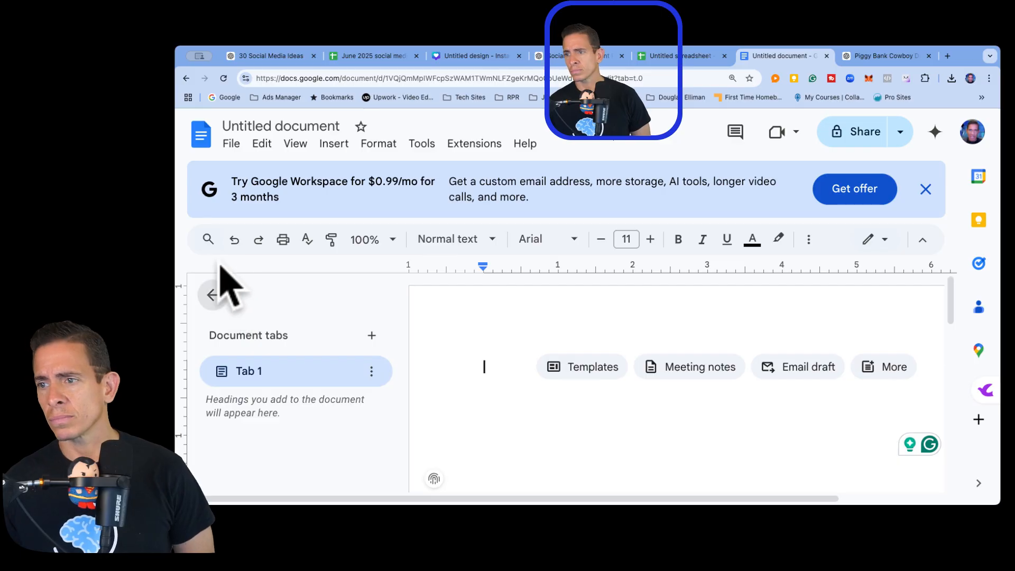
{"action": "left_click", "coordinate": [216, 292]}
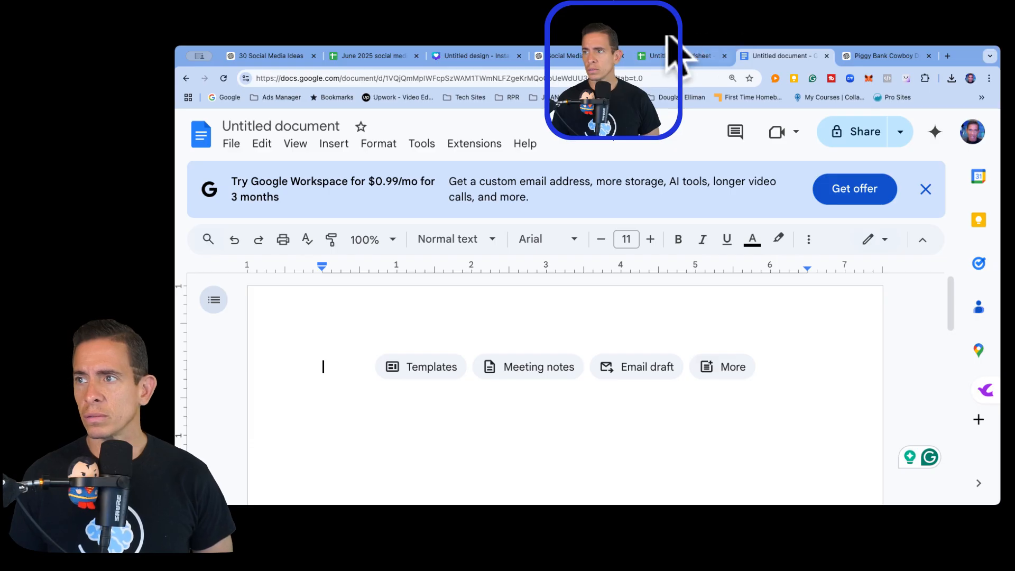
Check the free cell D1 beside the untitled spreadsheet's ImagePrompt column and the Date header in the June 2025 social media spreadsheet.
{"action": "left_click", "coordinate": [674, 55]}
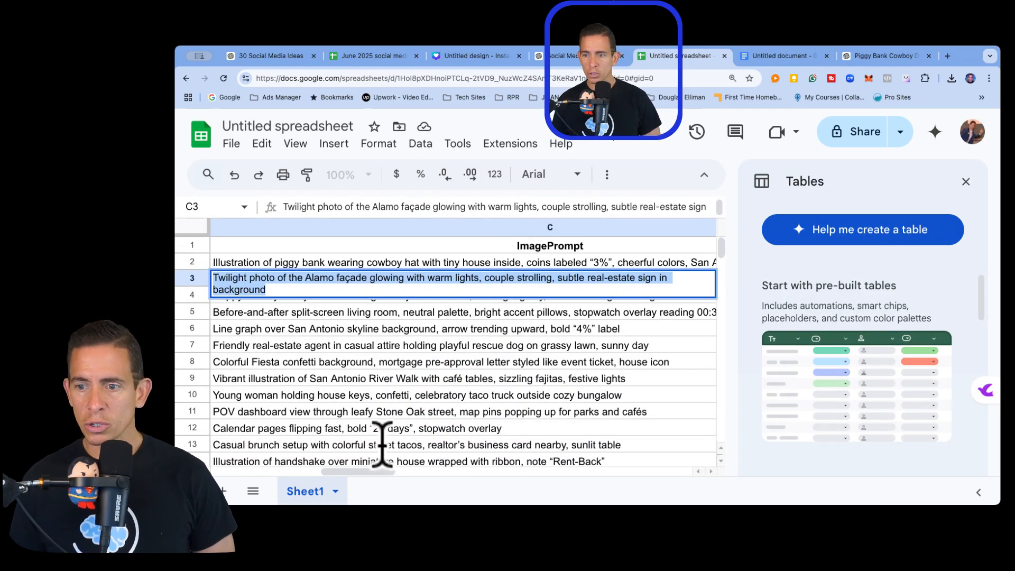
{"action": "left_click_drag", "start_coordinate": [386, 470], "coordinate": [447, 455]}
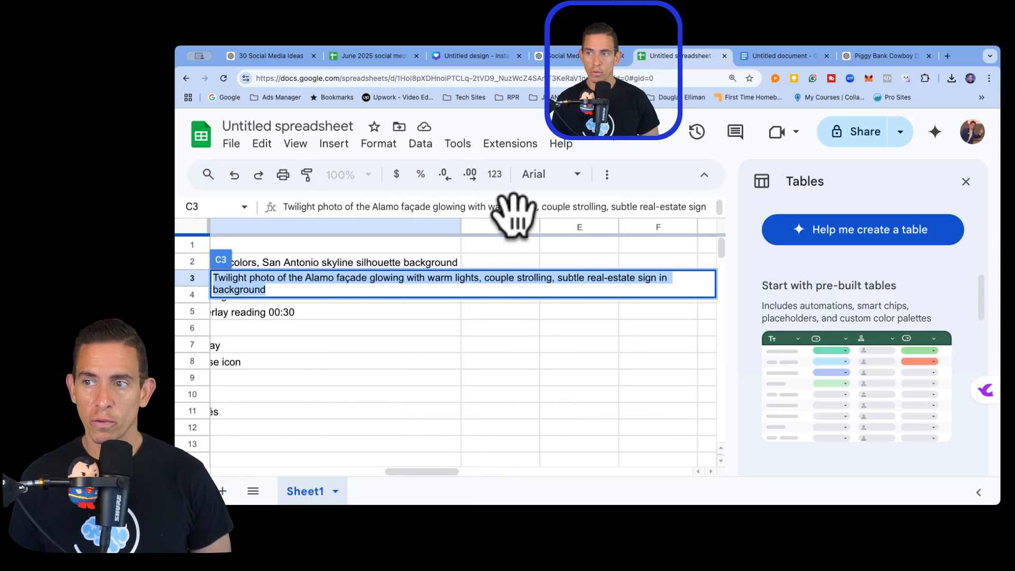
{"action": "left_click", "coordinate": [500, 245]}
{"action": "double_click", "coordinate": [498, 216]}
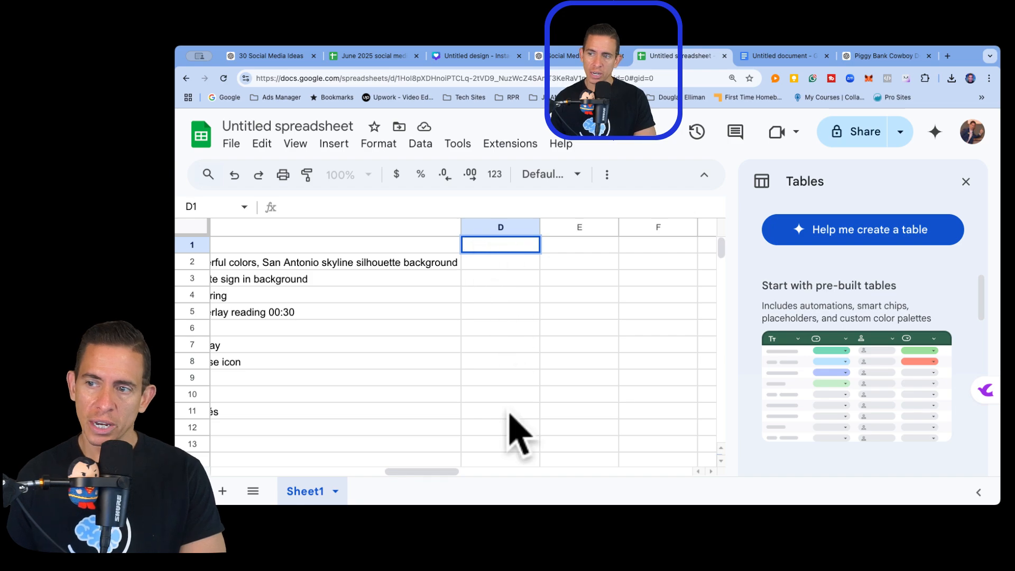
{"action": "left_click_drag", "start_coordinate": [423, 470], "coordinate": [235, 470]}
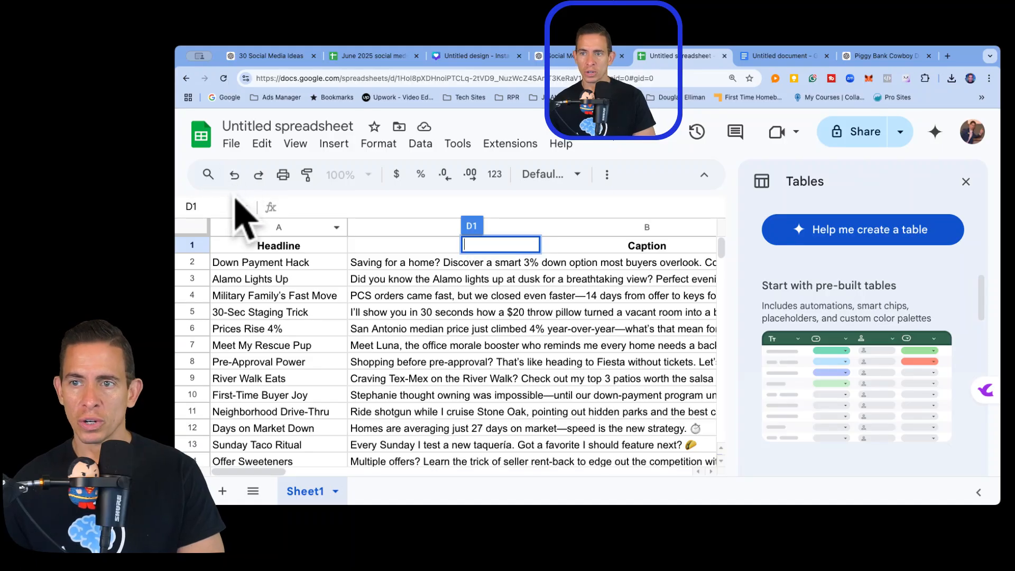
{"action": "left_click", "coordinate": [378, 53]}
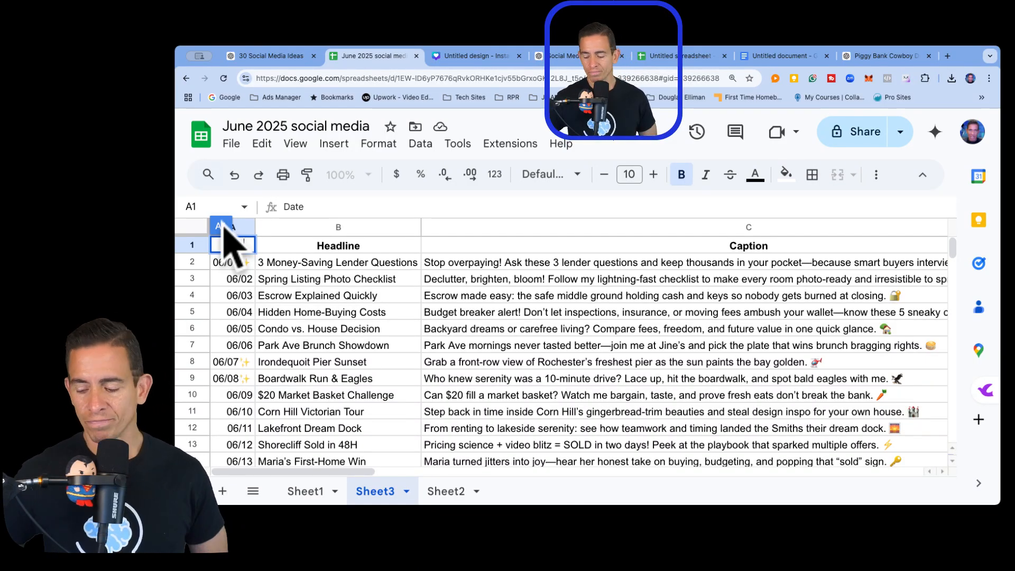
{"action": "double_click", "coordinate": [225, 243]}
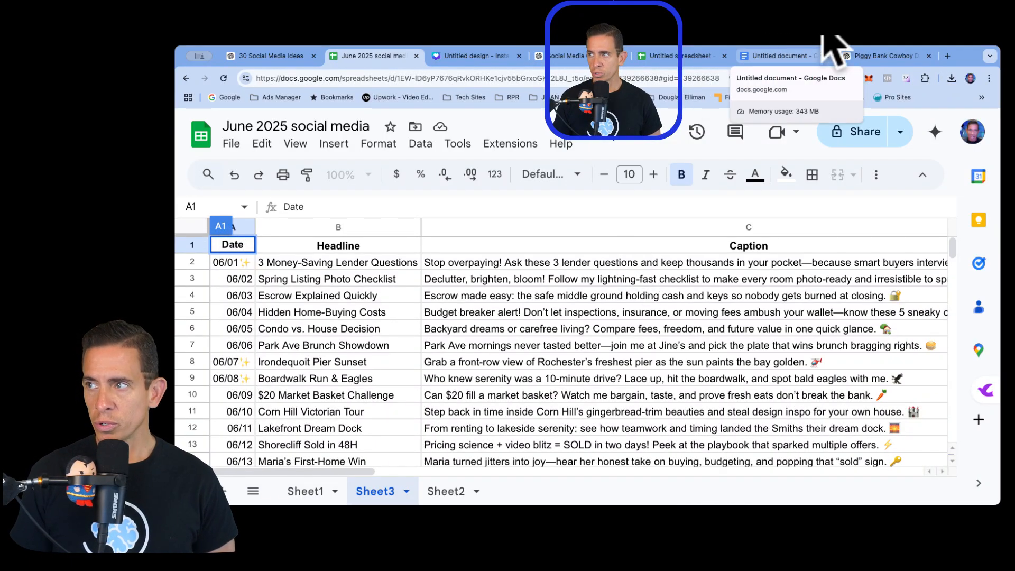
Examine the generated twilight Alamo image in the Piggy Bank Cowboy ChatGPT chat, from the façade down to the strolling couple.
{"action": "left_click", "coordinate": [894, 53]}
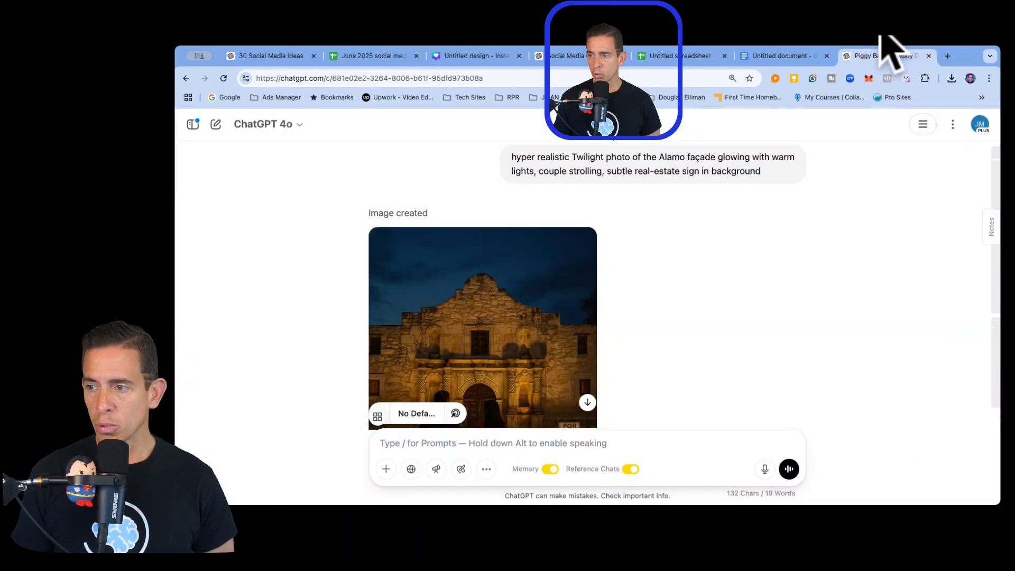
{"action": "scroll", "coordinate": [568, 296], "scroll_direction": "down", "scroll_amount": 3}
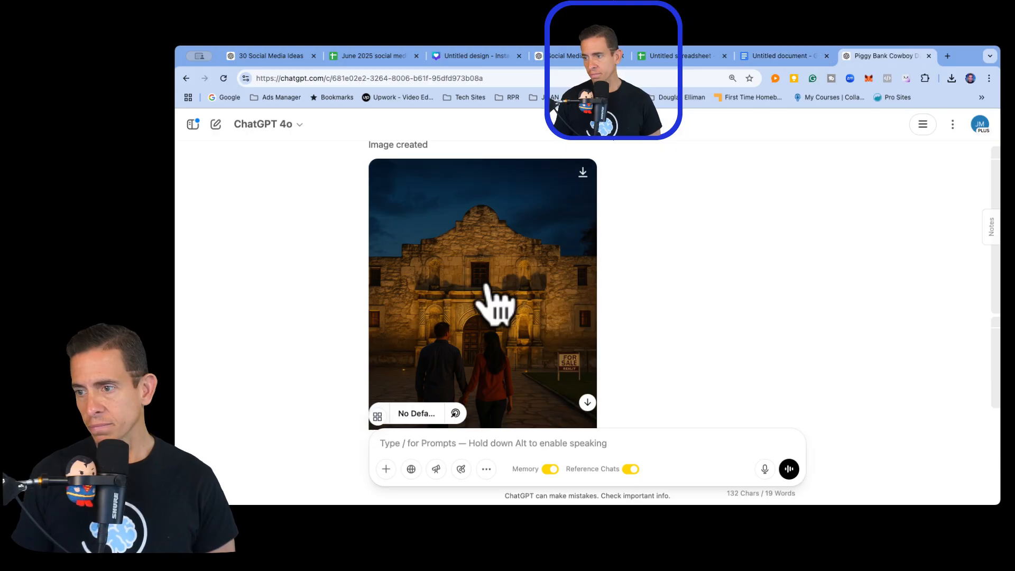
{"action": "scroll", "coordinate": [492, 299], "scroll_direction": "down", "scroll_amount": 3}
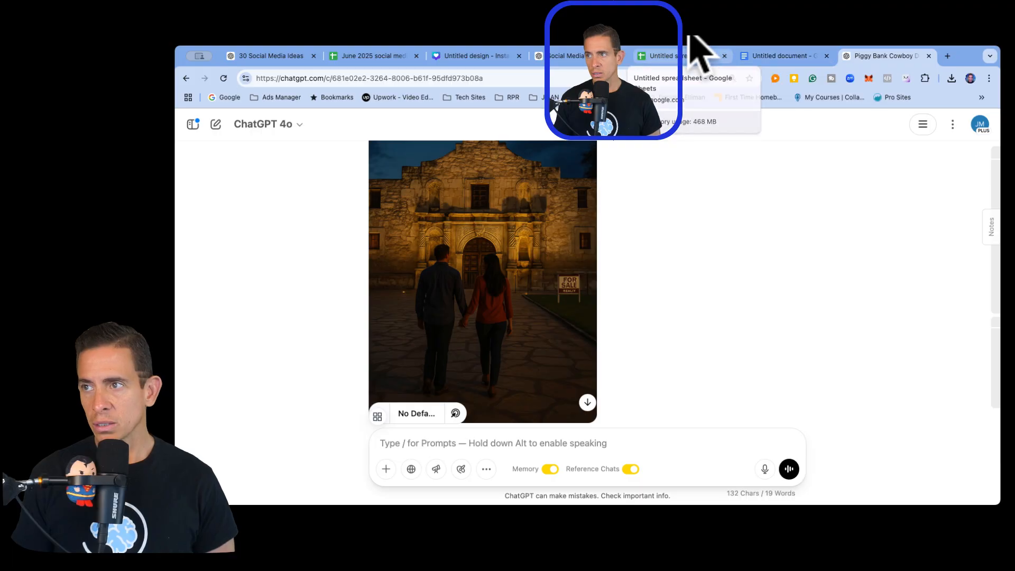
Copy the "Happy military family in front of single-story Texas home" prompt from cell C4 of the untitled spreadsheet.
{"action": "left_click", "coordinate": [691, 53]}
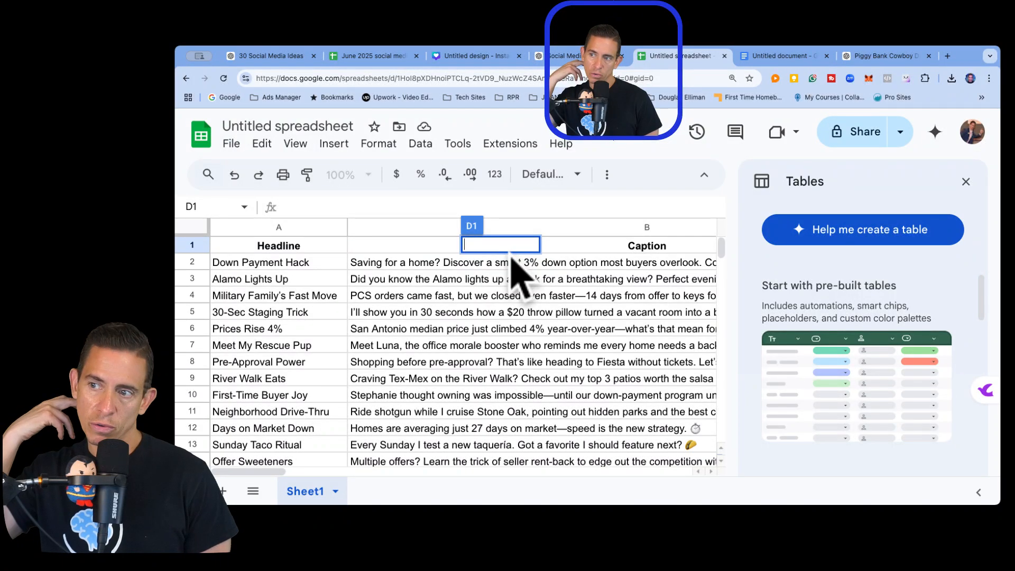
{"action": "left_click", "coordinate": [470, 291]}
{"action": "left_click_drag", "start_coordinate": [290, 470], "coordinate": [418, 470]}
{"action": "scroll", "coordinate": [415, 465], "scroll_direction": "right", "scroll_amount": 5}
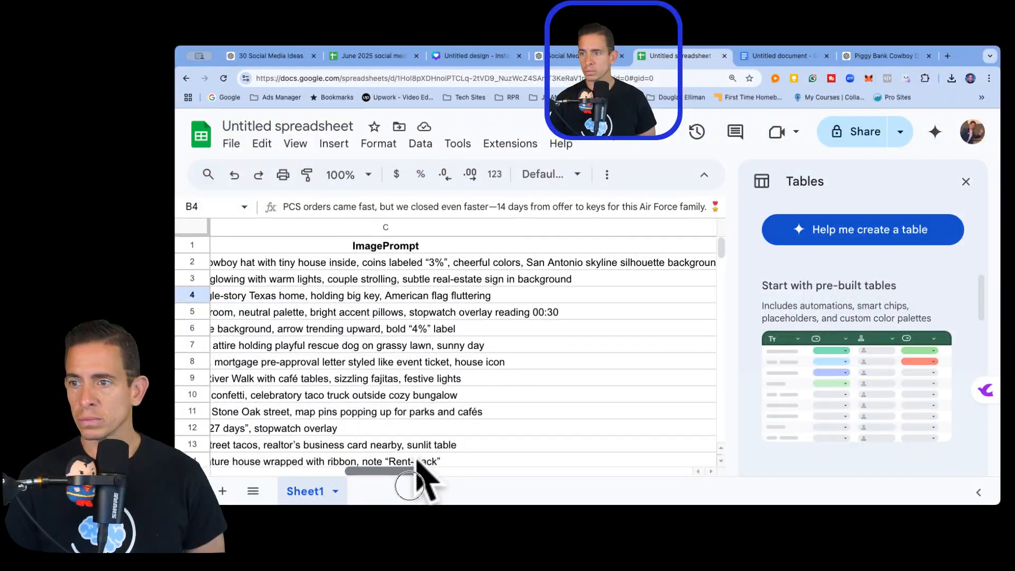
{"action": "scroll", "coordinate": [404, 471], "scroll_direction": "left", "scroll_amount": 5}
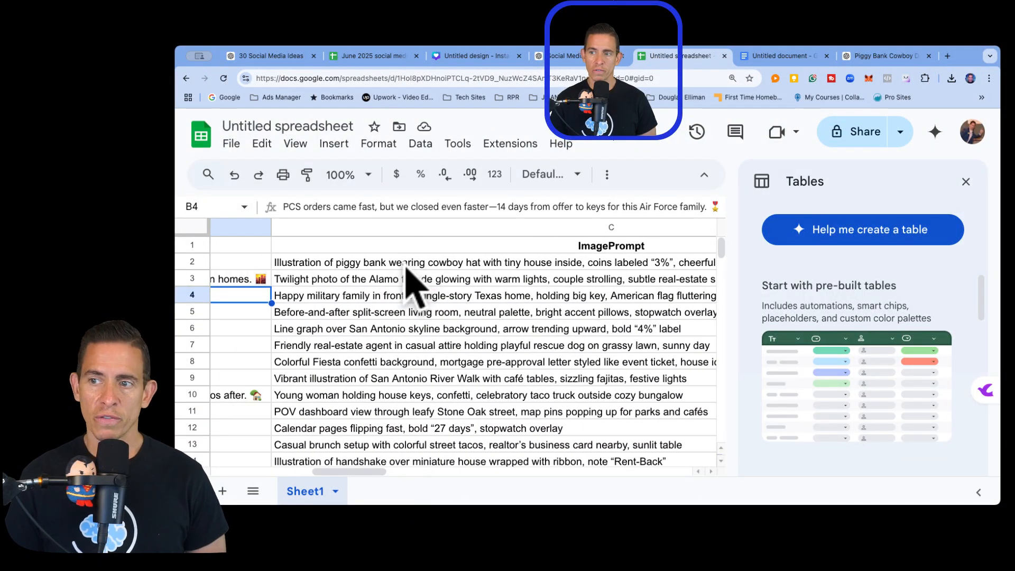
{"action": "key", "text": "Right"}
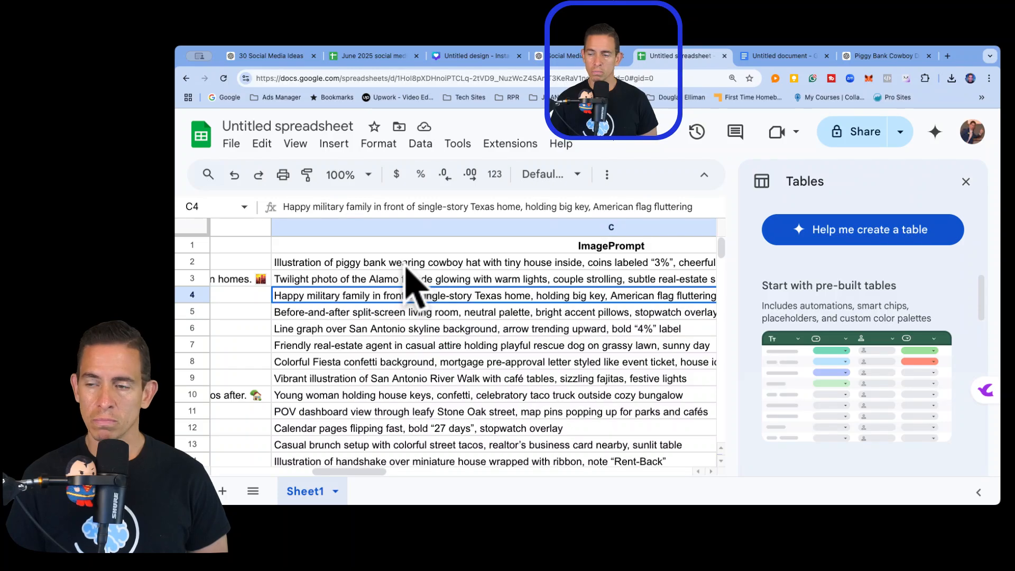
{"action": "left_click", "coordinate": [282, 207]}
{"action": "left_click_drag", "start_coordinate": [282, 207], "coordinate": [465, 205]}
{"action": "left_click_drag", "start_coordinate": [285, 205], "coordinate": [730, 211]}
{"action": "key", "text": "super+c"}
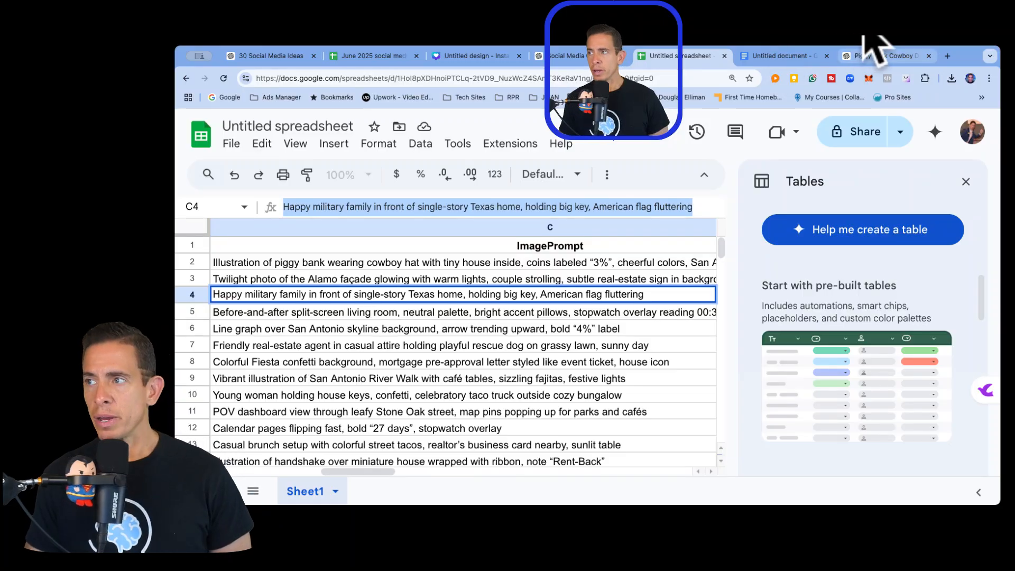
Send the Piggy Bank Cowboy ChatGPT chat the copied military family prompt with "hyper realistic image" added in front.
{"action": "left_click", "coordinate": [873, 54]}
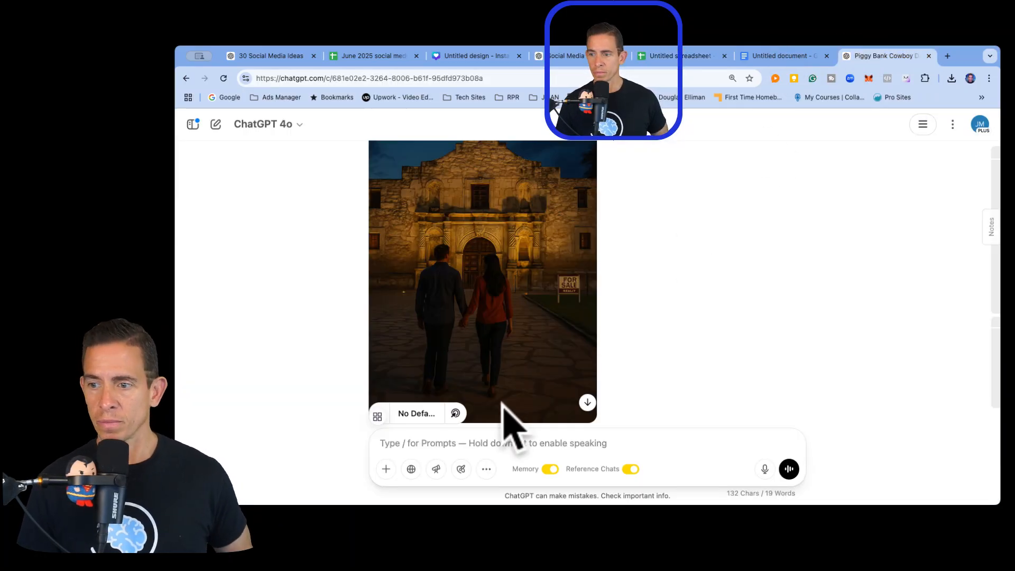
{"action": "type", "text": "hyper re"}
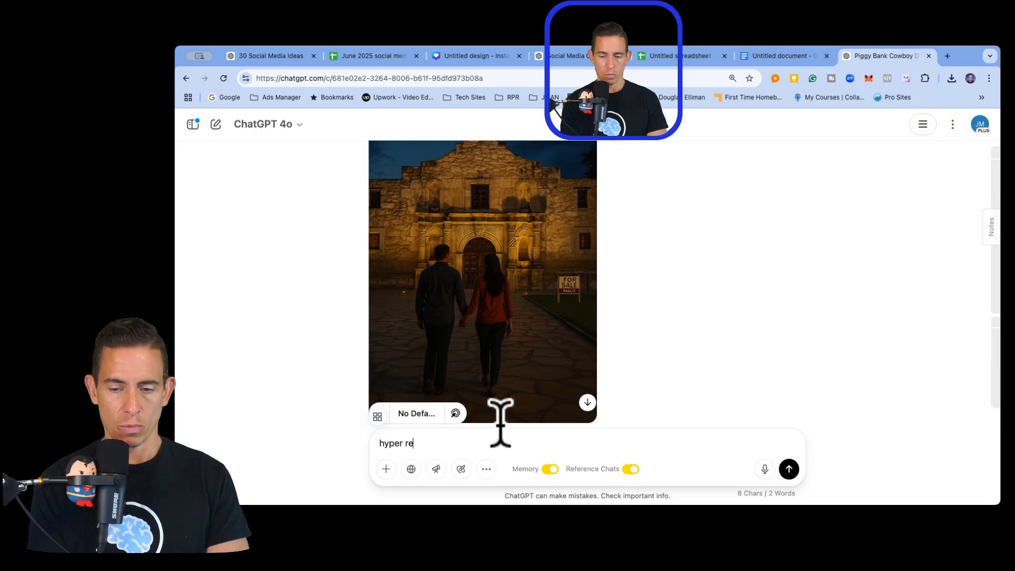
{"action": "type", "text": "alistic image"}
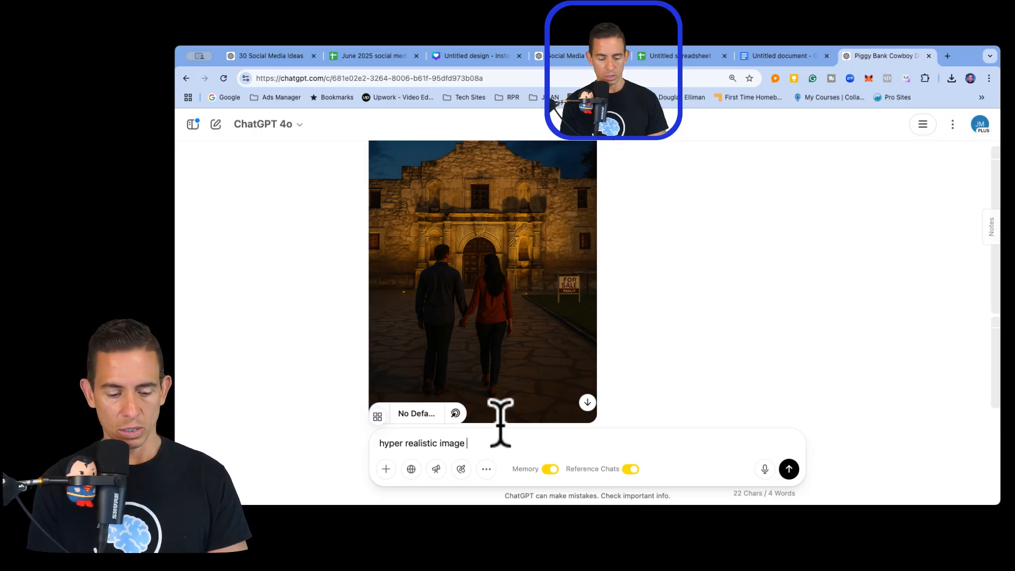
{"action": "key", "text": "super+v"}
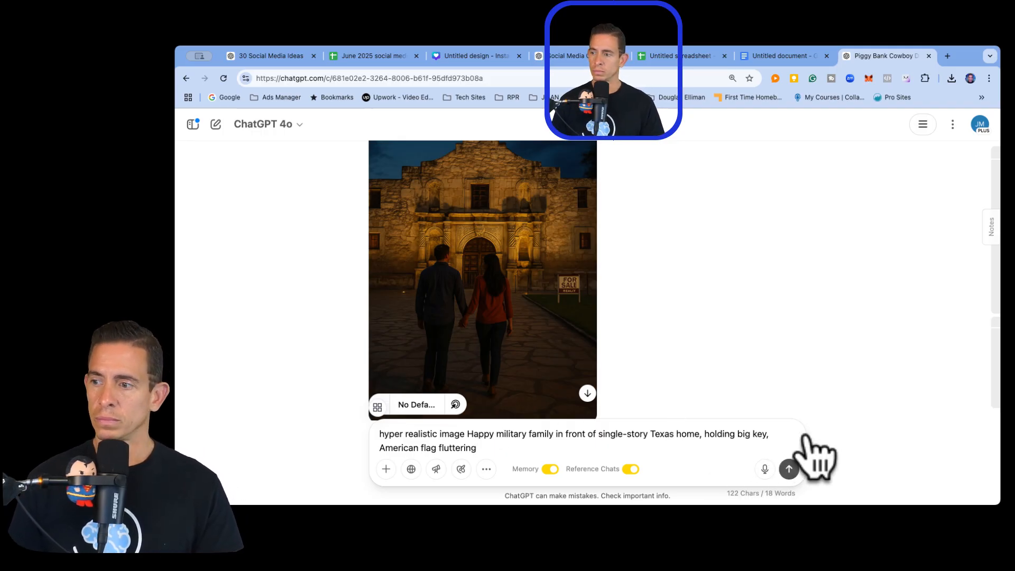
{"action": "left_click", "coordinate": [789, 468]}
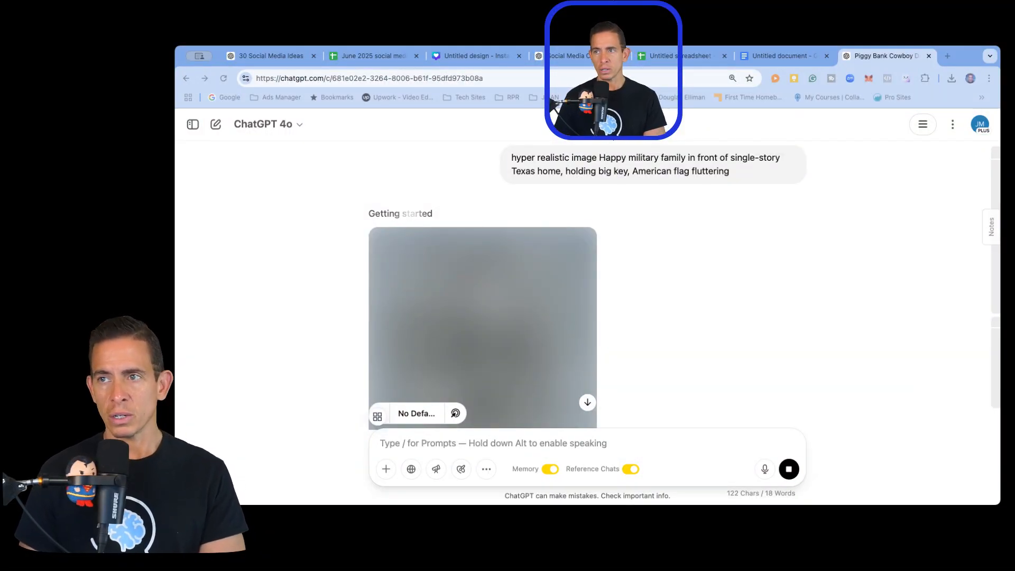
Switch to Canva and open the piggy bank "Add a heading" Instagram post from the recent designs in Projects.
{"action": "left_click", "coordinate": [500, 55]}
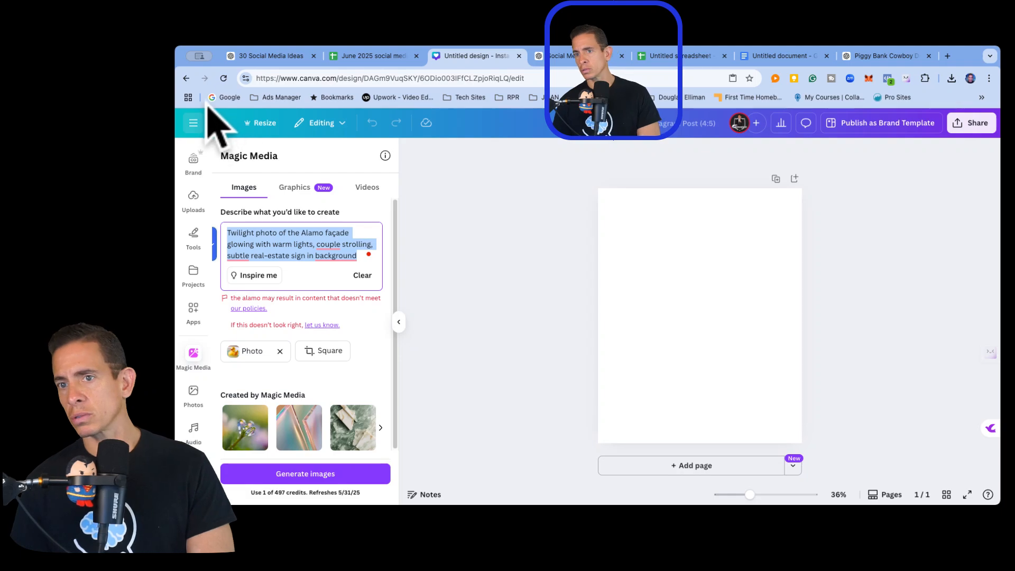
{"action": "left_click", "coordinate": [194, 122]}
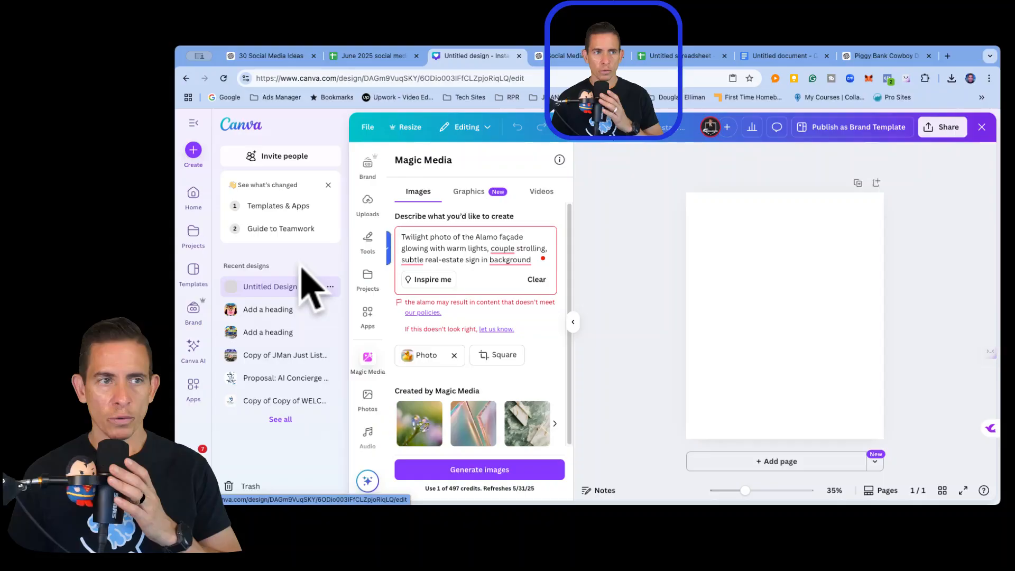
{"action": "left_click", "coordinate": [222, 202]}
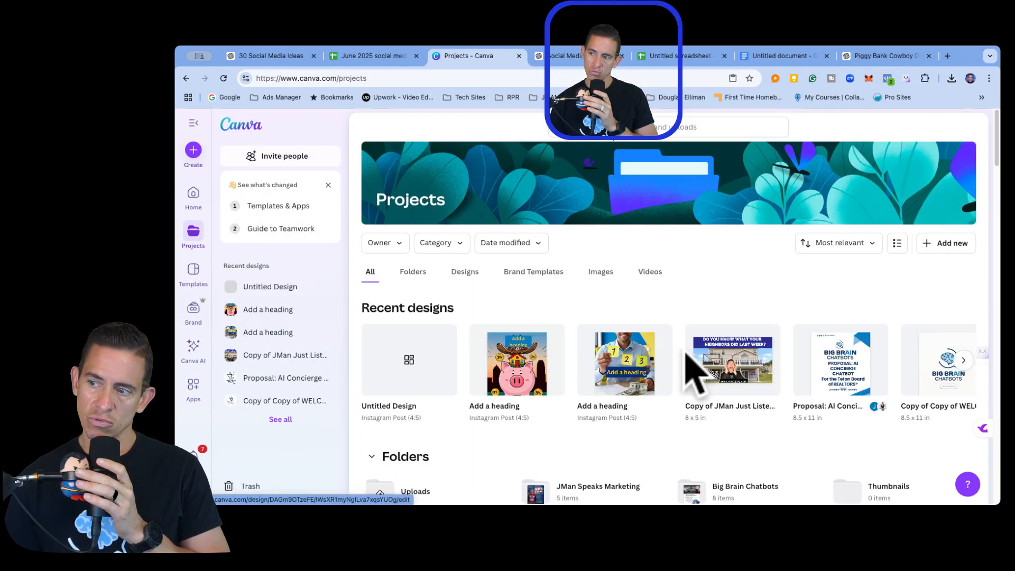
{"action": "left_click", "coordinate": [544, 349]}
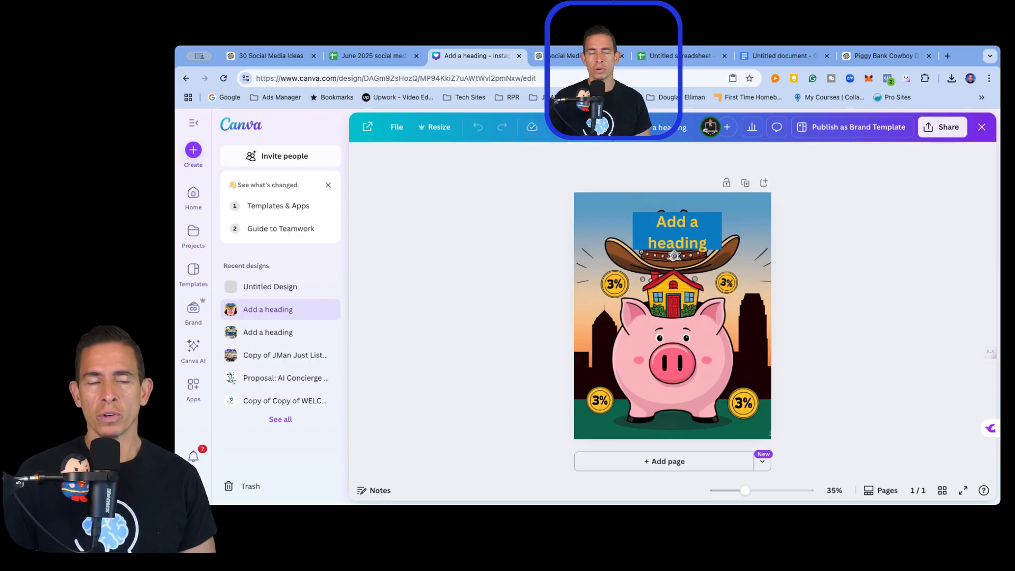
Look through the Tech Sites bookmarks down to the AI headshot generator entry.
{"action": "left_click", "coordinate": [476, 97]}
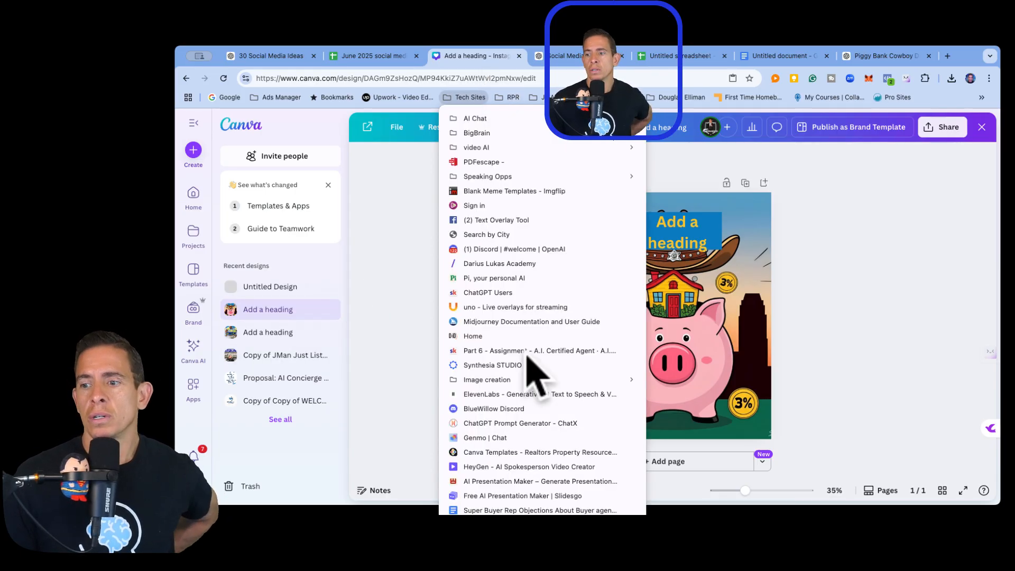
{"action": "scroll", "coordinate": [528, 478], "scroll_direction": "down", "scroll_amount": 3}
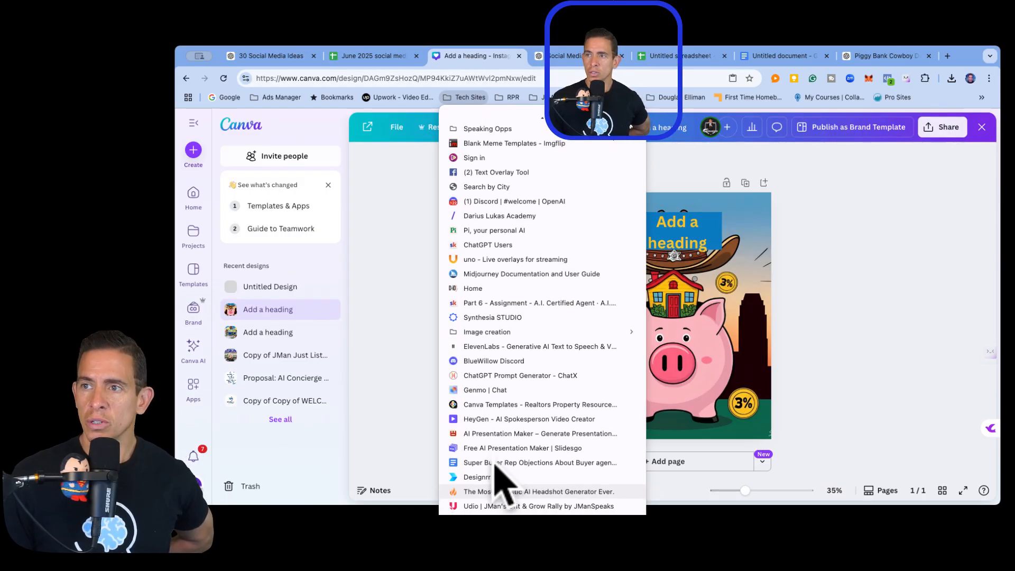
{"action": "left_click", "coordinate": [486, 491]}
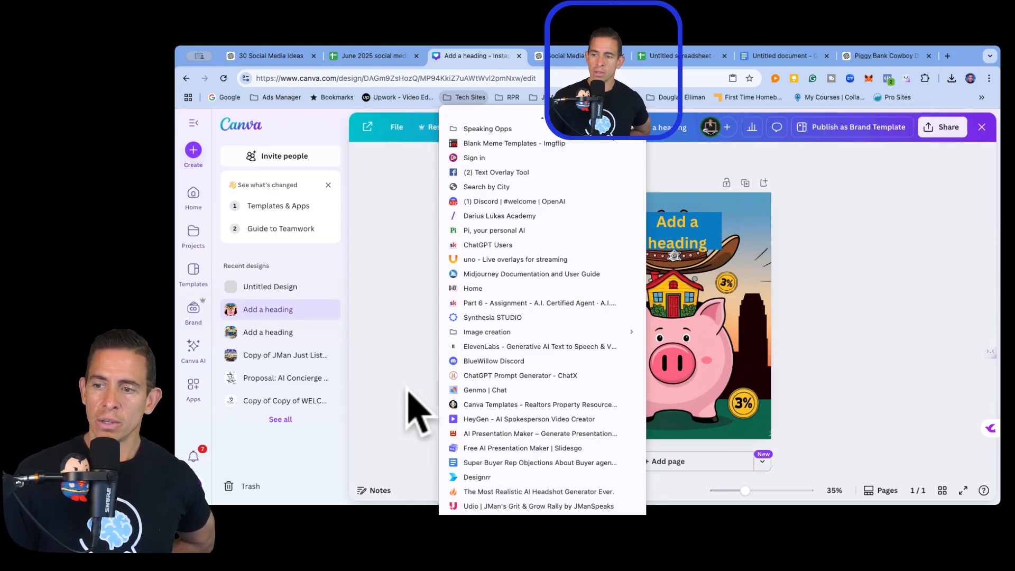
{"action": "left_click", "coordinate": [409, 389]}
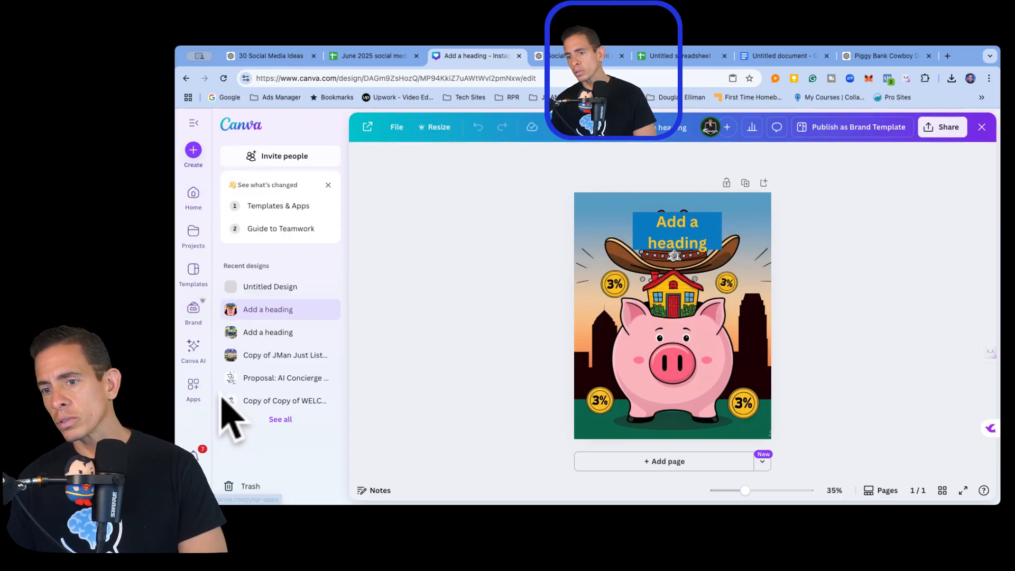
Return to the Canva home page and reopen the piggy bank "Add a heading" design in the editor.
{"action": "left_click", "coordinate": [194, 192]}
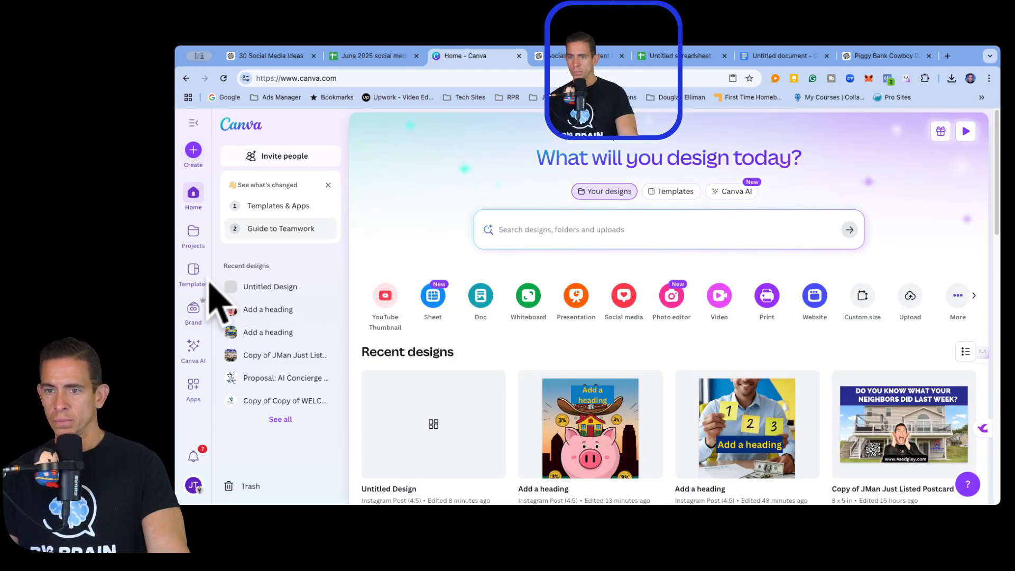
{"action": "scroll", "coordinate": [219, 335], "scroll_direction": "down", "scroll_amount": 3}
{"action": "left_click", "coordinate": [587, 312]}
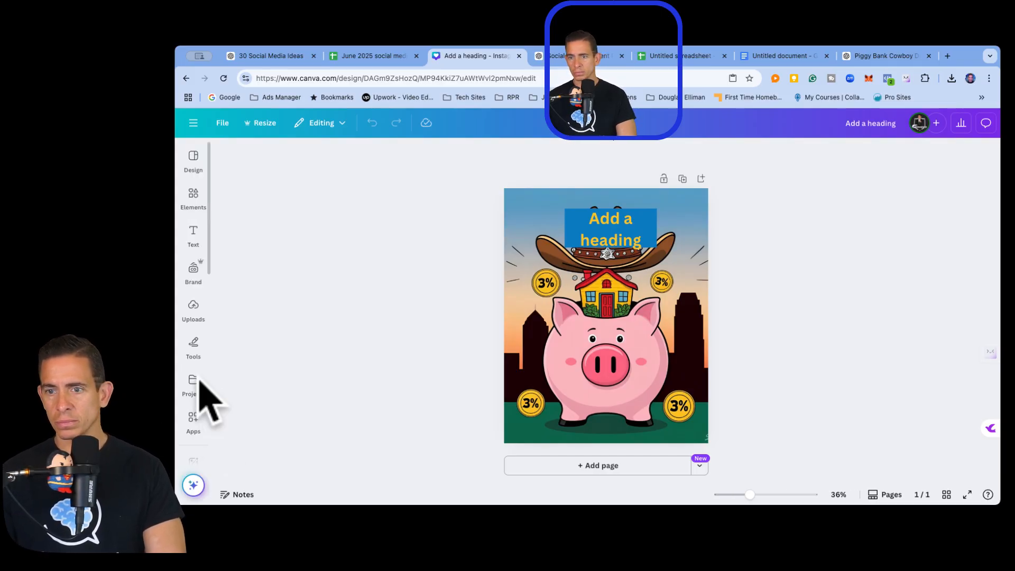
Look through the uploaded images in the piggy bank design's editor down to the portrait photos in the maroon jacket.
{"action": "scroll", "coordinate": [200, 378], "scroll_direction": "down", "scroll_amount": 3}
{"action": "mouse_move", "coordinate": [210, 342]}
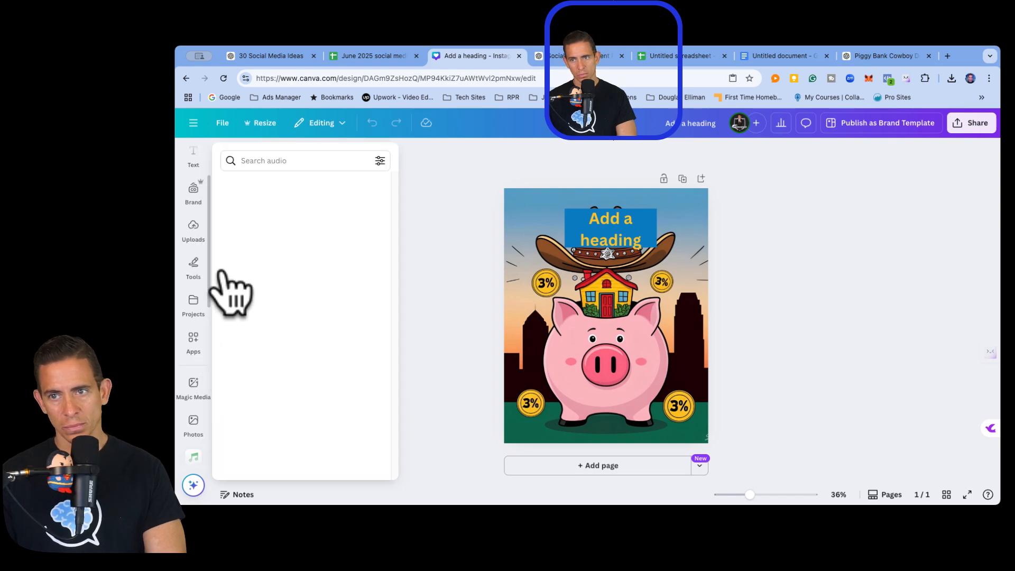
{"action": "left_click", "coordinate": [213, 197]}
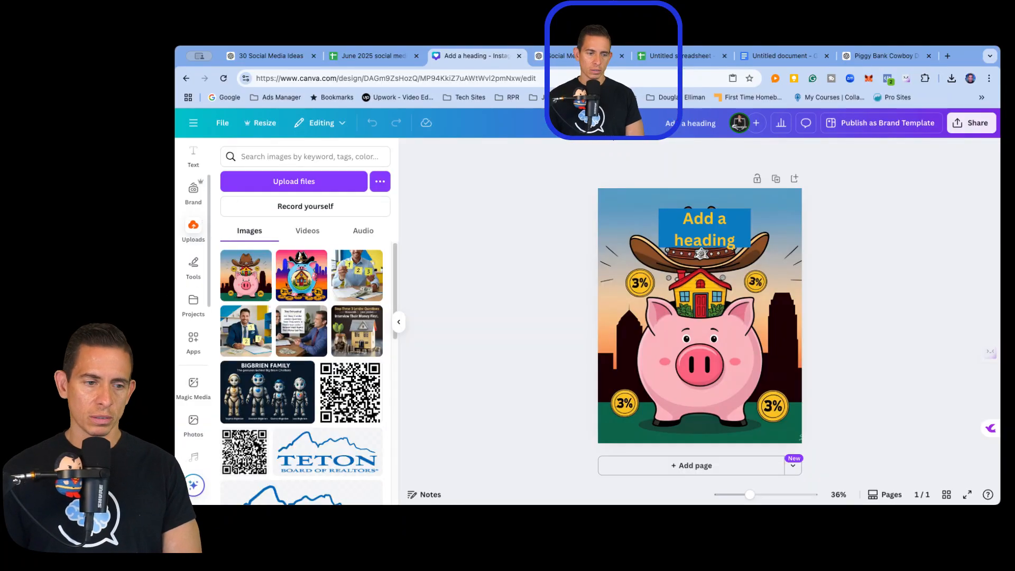
{"action": "scroll", "coordinate": [374, 400], "scroll_direction": "down", "scroll_amount": 5}
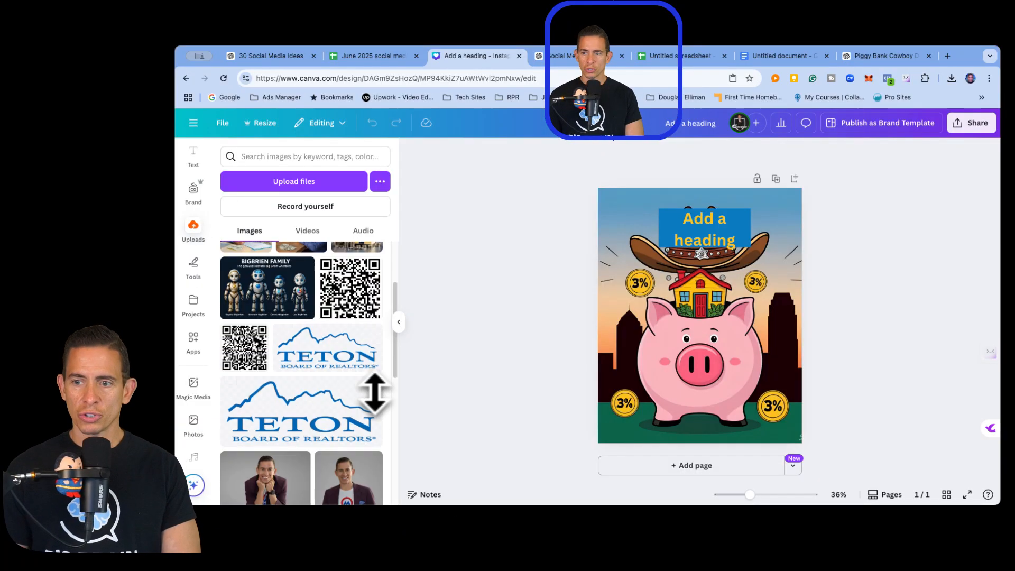
{"action": "scroll", "coordinate": [368, 401], "scroll_direction": "down", "scroll_amount": 4}
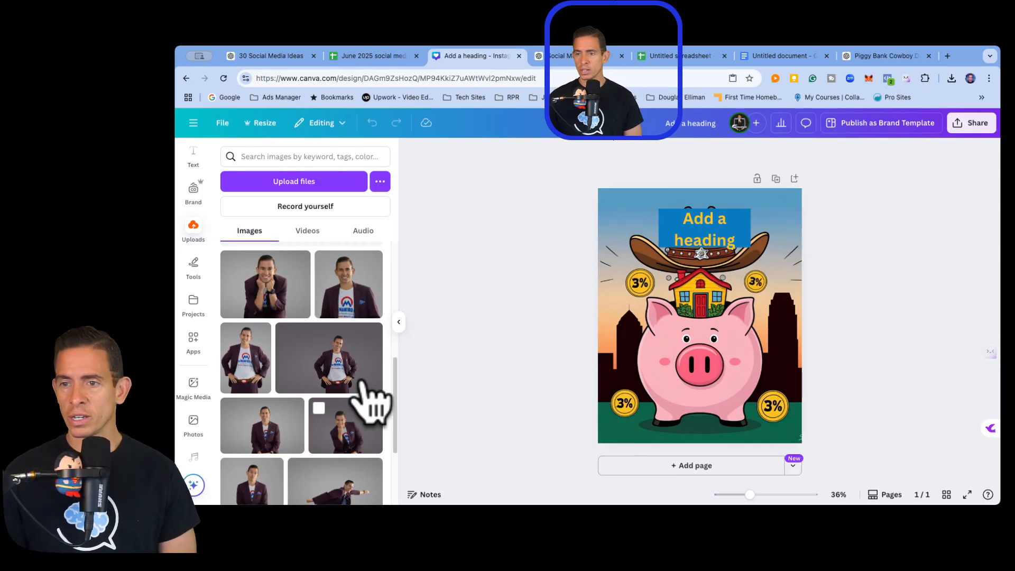
Look further through the uploaded images, past the skydiving, park and conference photos, down to the green-screen portraits.
{"action": "scroll", "coordinate": [280, 332], "scroll_direction": "down", "scroll_amount": 5}
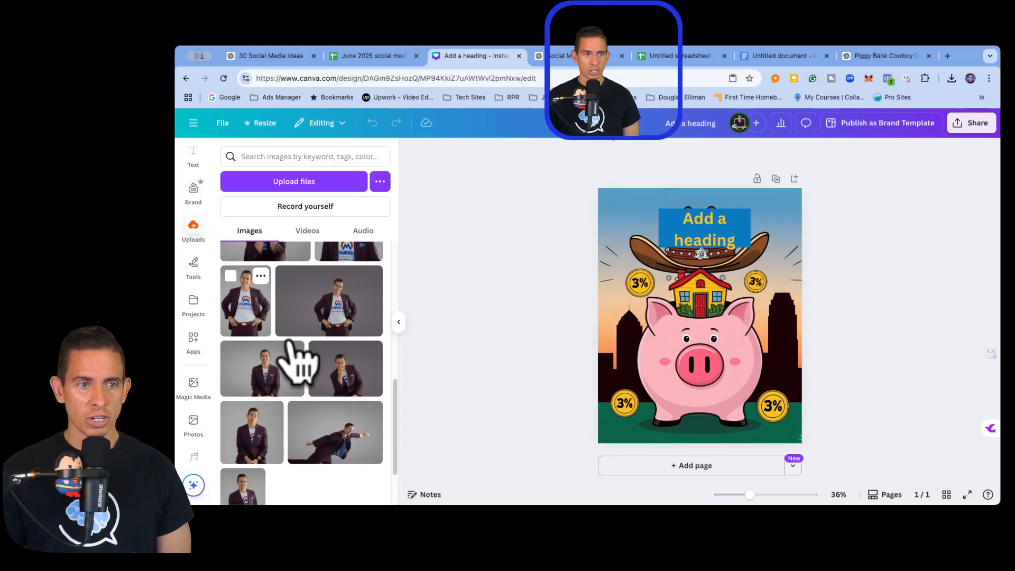
{"action": "scroll", "coordinate": [291, 349], "scroll_direction": "down", "scroll_amount": 1}
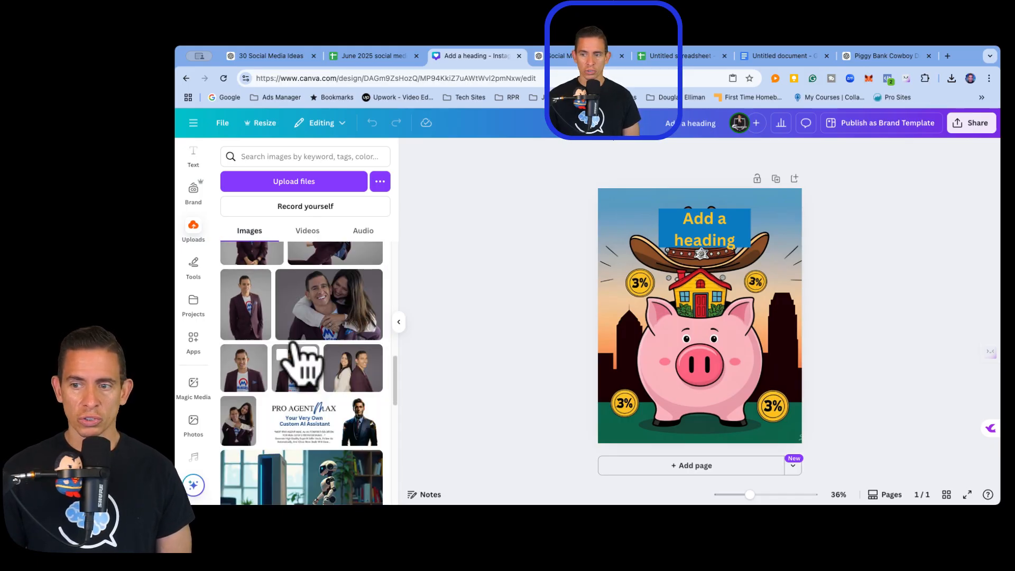
{"action": "scroll", "coordinate": [298, 365], "scroll_direction": "down", "scroll_amount": 1}
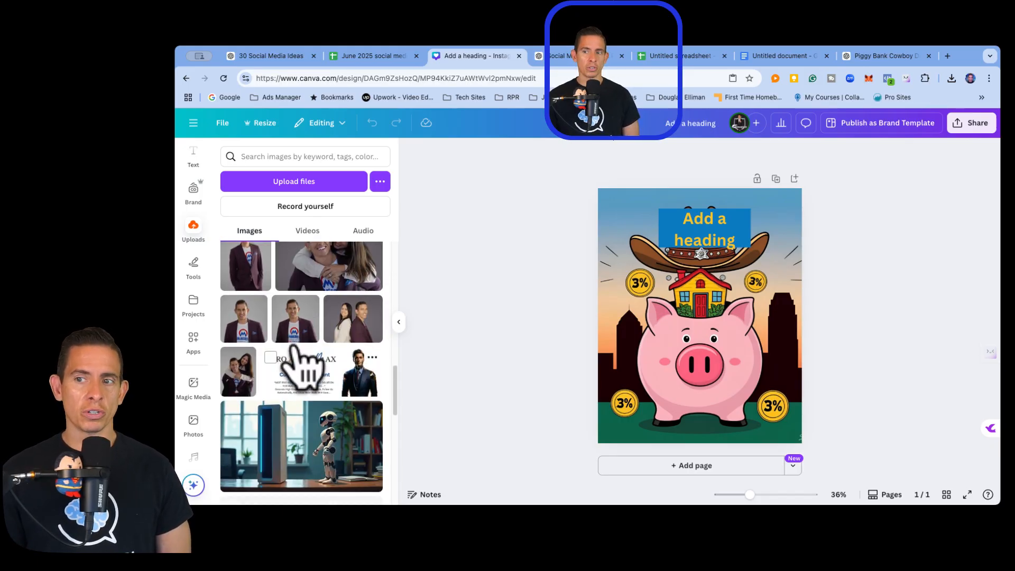
{"action": "scroll", "coordinate": [295, 349], "scroll_direction": "down", "scroll_amount": 2}
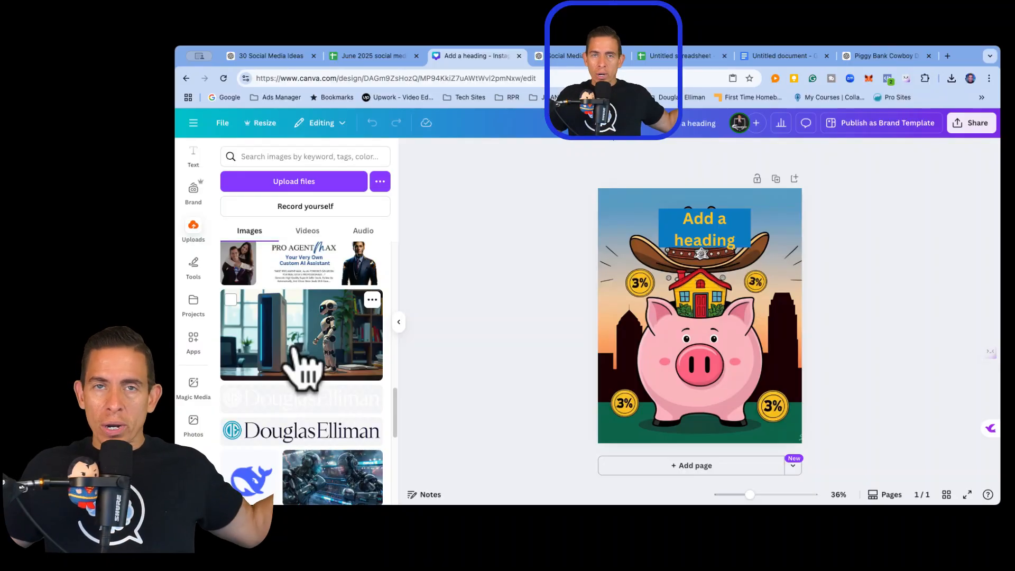
{"action": "scroll", "coordinate": [294, 349], "scroll_direction": "down", "scroll_amount": 8}
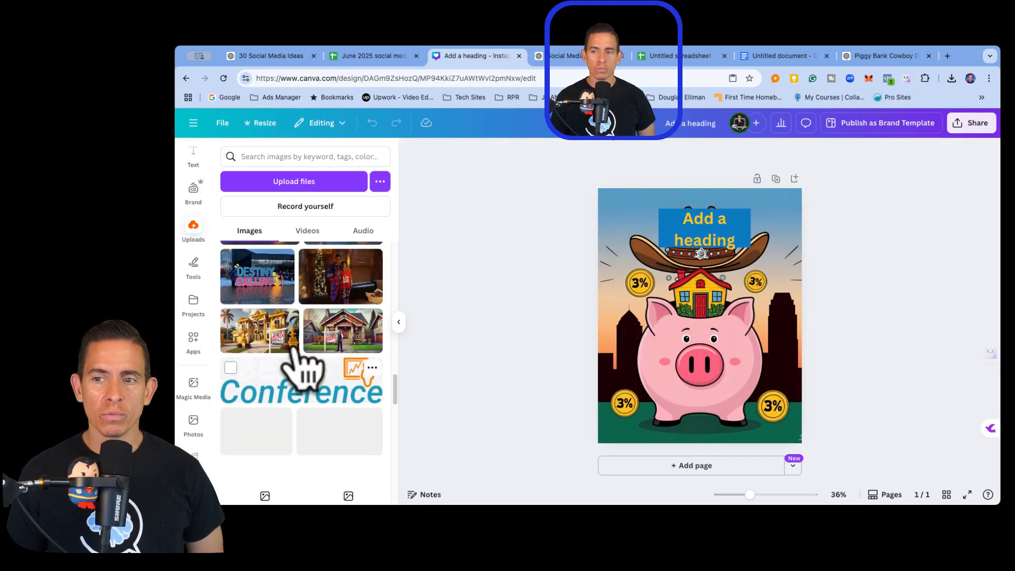
{"action": "scroll", "coordinate": [301, 373], "scroll_direction": "down", "scroll_amount": 3}
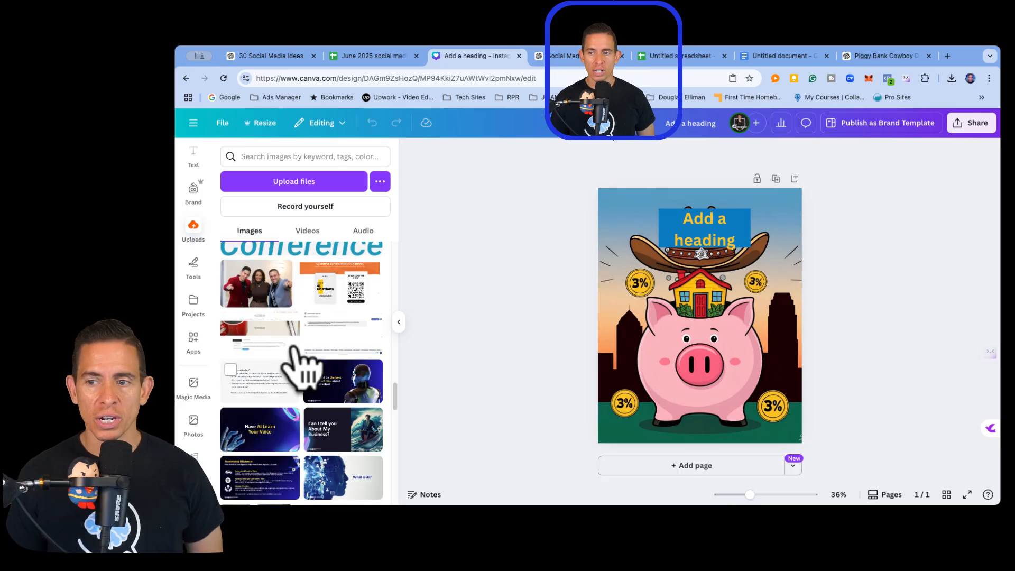
{"action": "scroll", "coordinate": [299, 370], "scroll_direction": "down", "scroll_amount": 4}
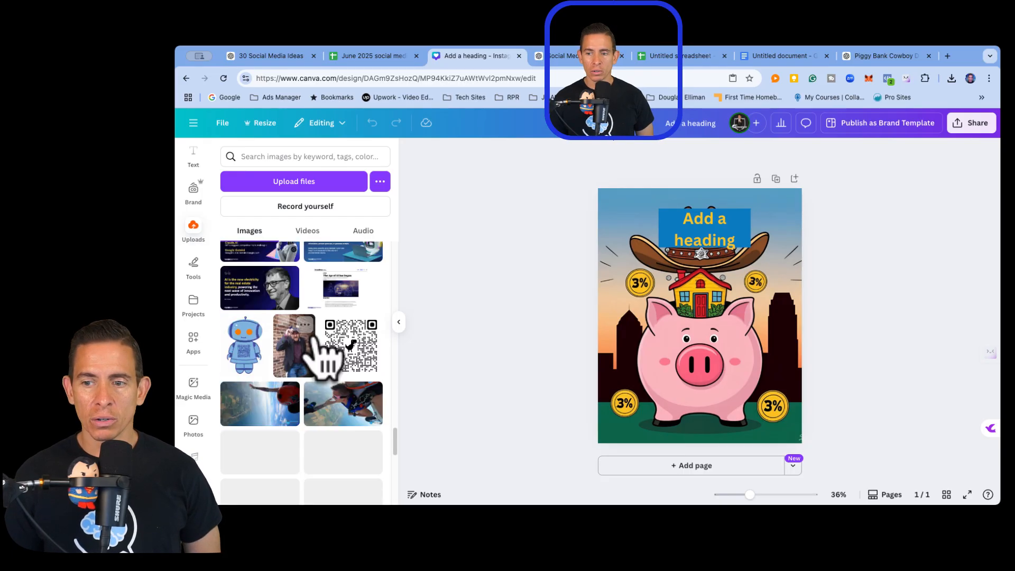
{"action": "scroll", "coordinate": [313, 338], "scroll_direction": "down", "scroll_amount": 1}
{"action": "scroll", "coordinate": [319, 360], "scroll_direction": "down", "scroll_amount": 3}
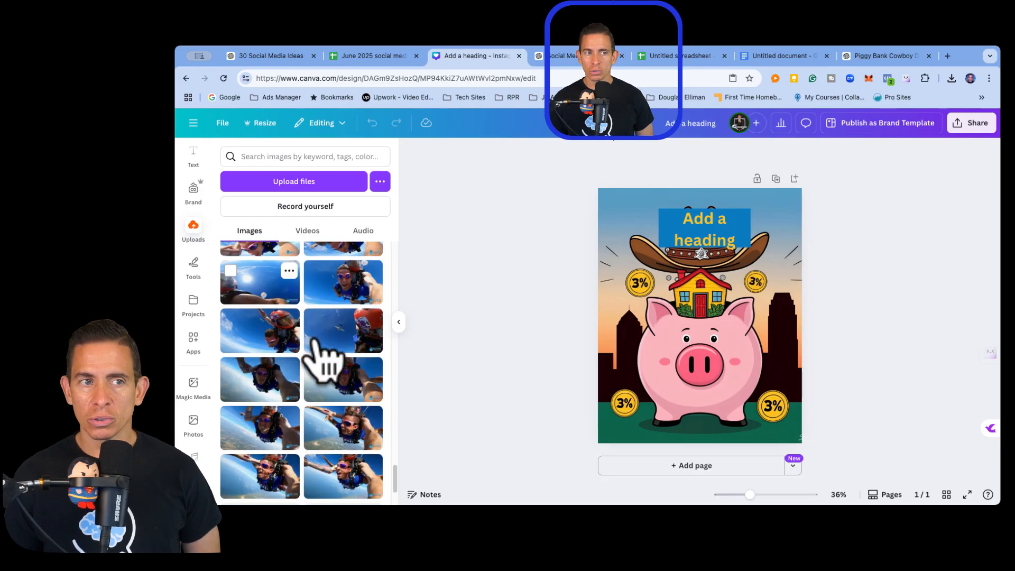
{"action": "scroll", "coordinate": [316, 349], "scroll_direction": "down", "scroll_amount": 3}
{"action": "scroll", "coordinate": [313, 365], "scroll_direction": "down", "scroll_amount": 5}
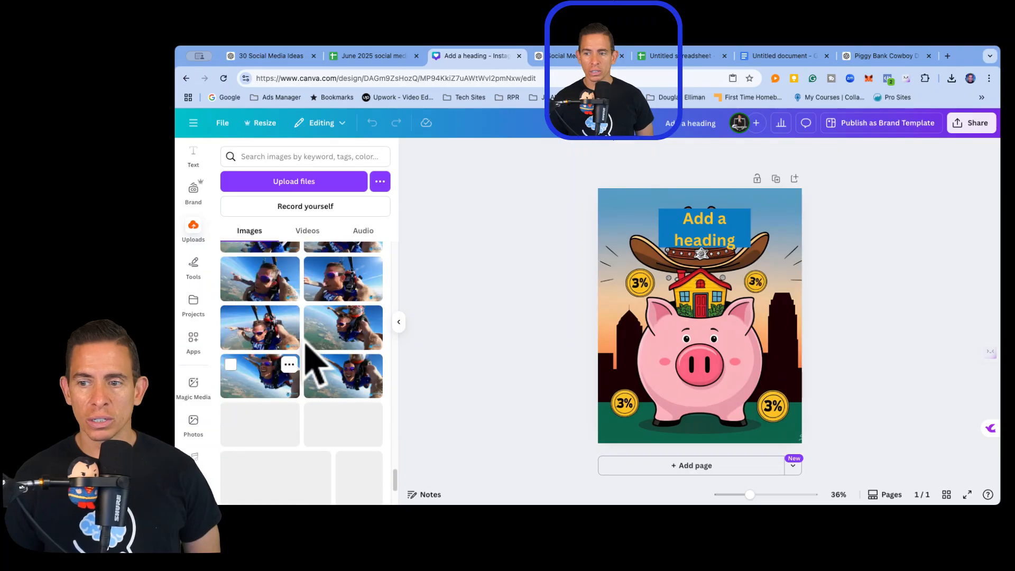
{"action": "scroll", "coordinate": [316, 341], "scroll_direction": "down", "scroll_amount": 4}
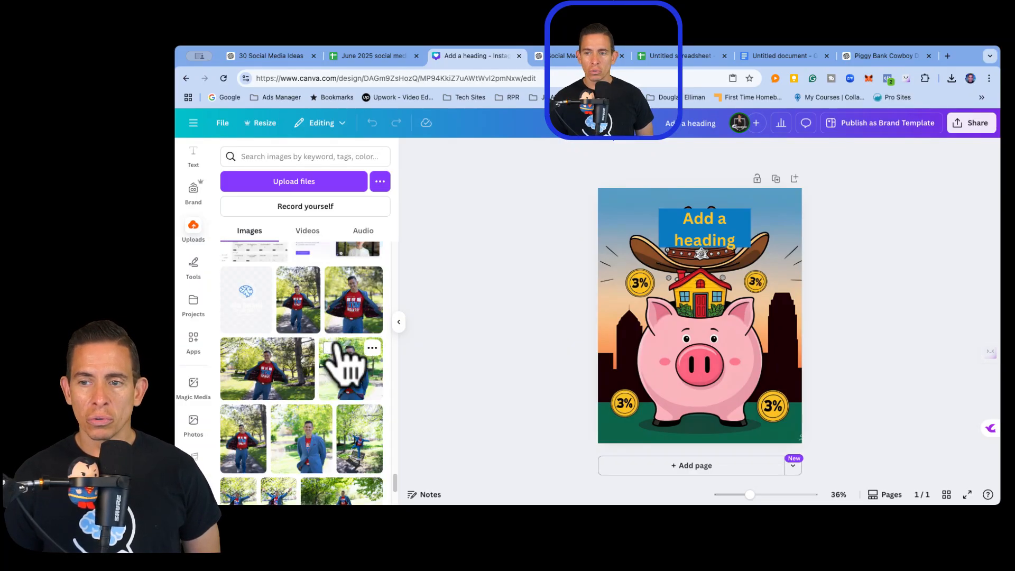
{"action": "scroll", "coordinate": [341, 365], "scroll_direction": "down", "scroll_amount": 2}
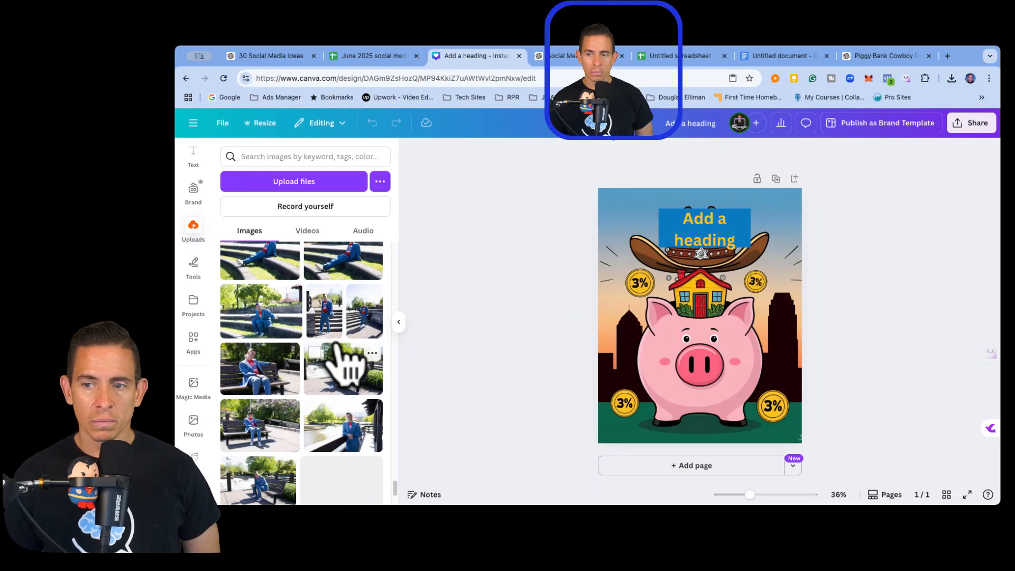
{"action": "scroll", "coordinate": [346, 364], "scroll_direction": "down", "scroll_amount": 2}
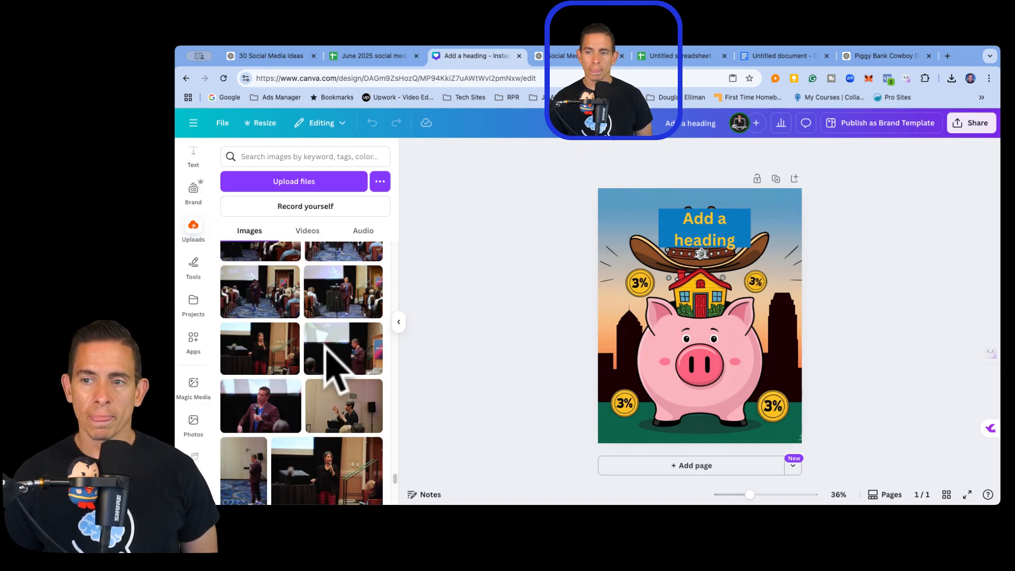
{"action": "scroll", "coordinate": [334, 348], "scroll_direction": "down", "scroll_amount": 3}
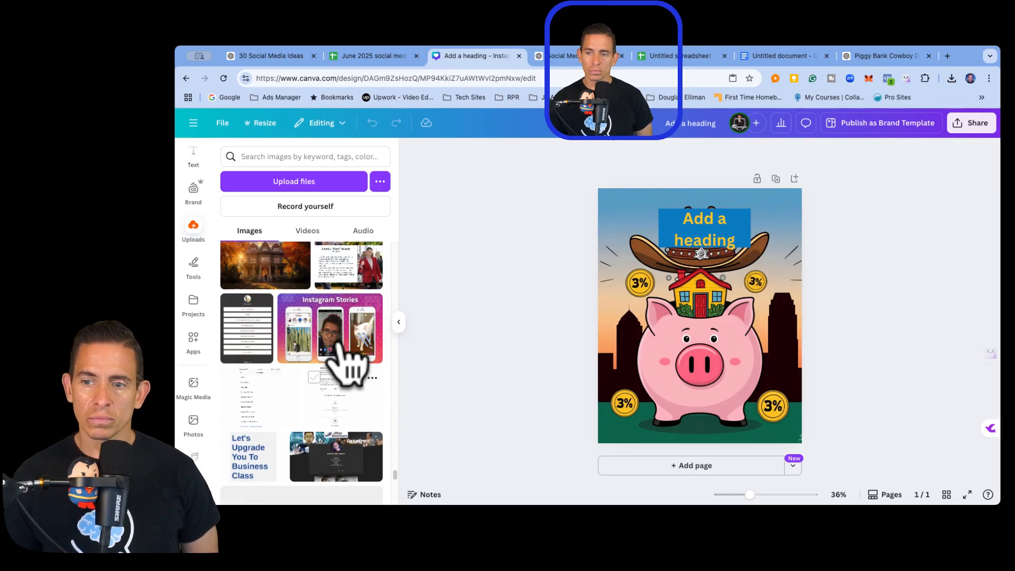
{"action": "scroll", "coordinate": [343, 359], "scroll_direction": "down", "scroll_amount": 4}
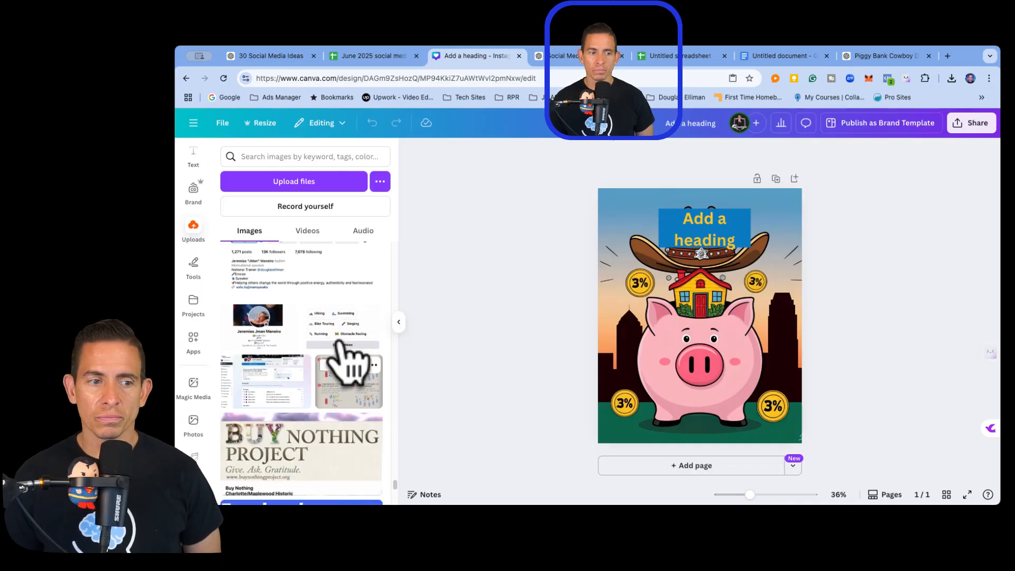
{"action": "scroll", "coordinate": [340, 344], "scroll_direction": "down", "scroll_amount": 2}
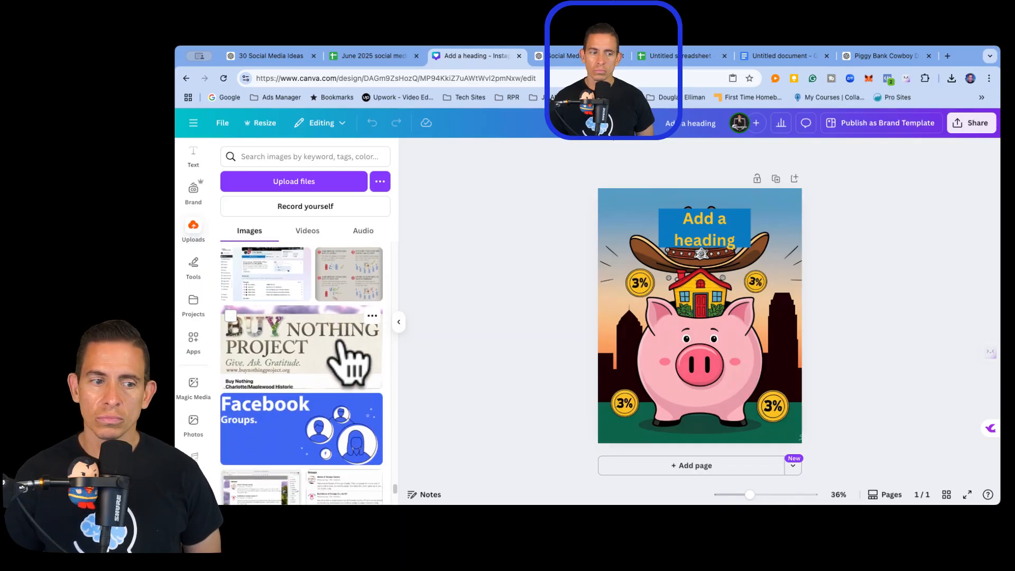
{"action": "scroll", "coordinate": [340, 344], "scroll_direction": "down", "scroll_amount": 8}
{"action": "scroll", "coordinate": [346, 362], "scroll_direction": "down", "scroll_amount": 10}
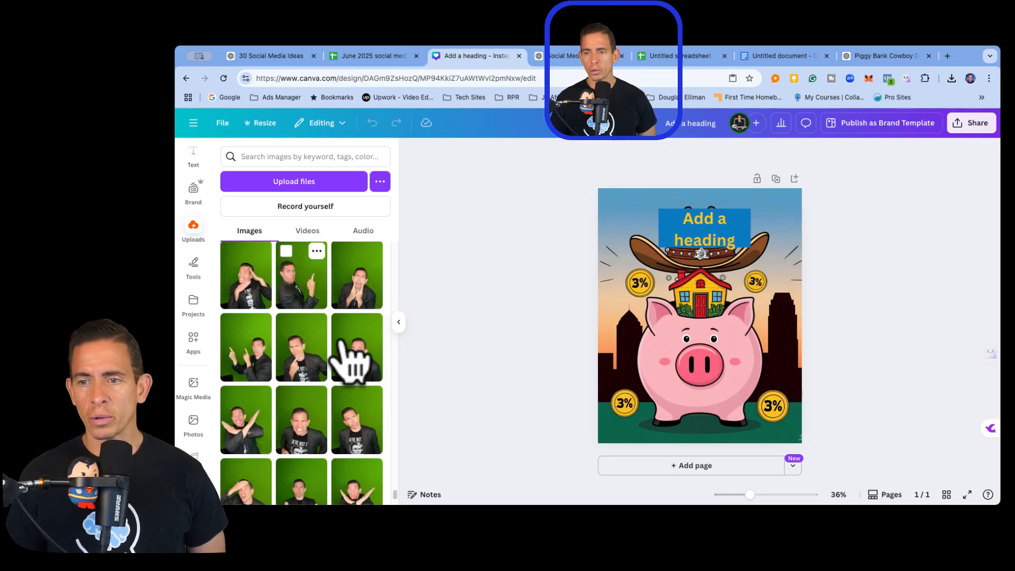
{"action": "scroll", "coordinate": [341, 351], "scroll_direction": "down", "scroll_amount": 1}
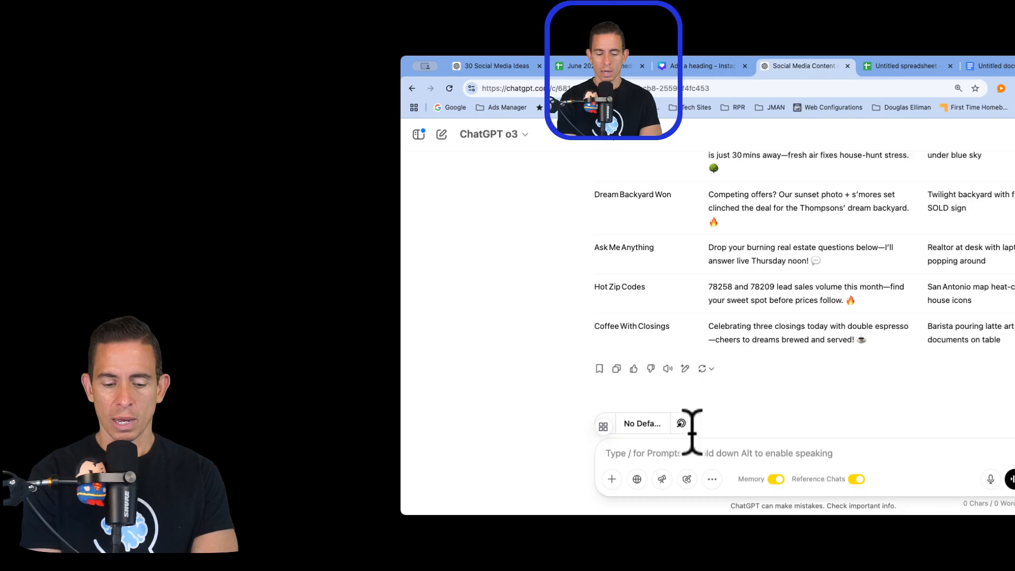
Send the prompt "i would like 15 video ideas with captions and cover photo image prompts that are in line with some of the posts".
{"action": "type", "text": "i would "}
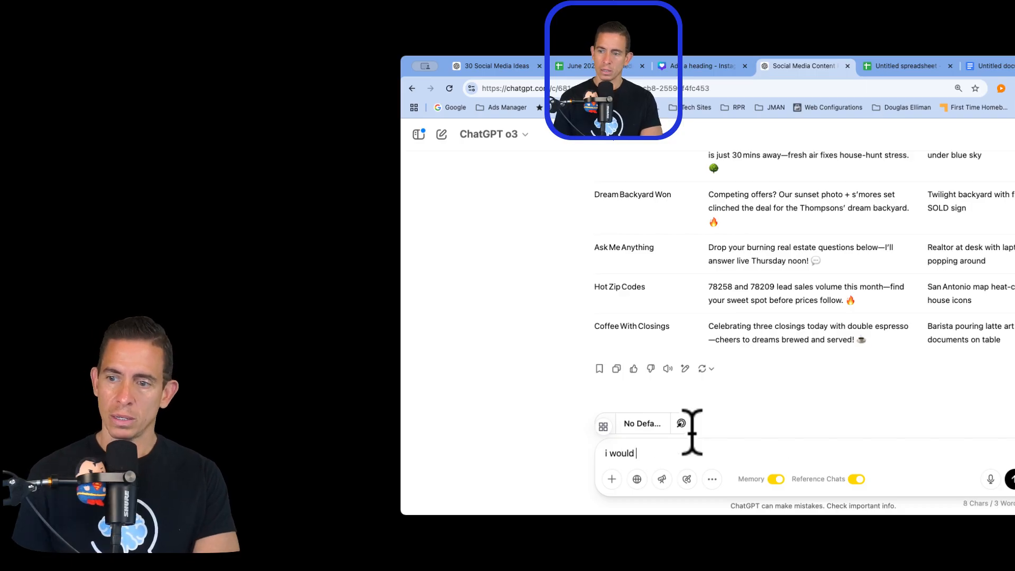
{"action": "type", "text": "like 1"}
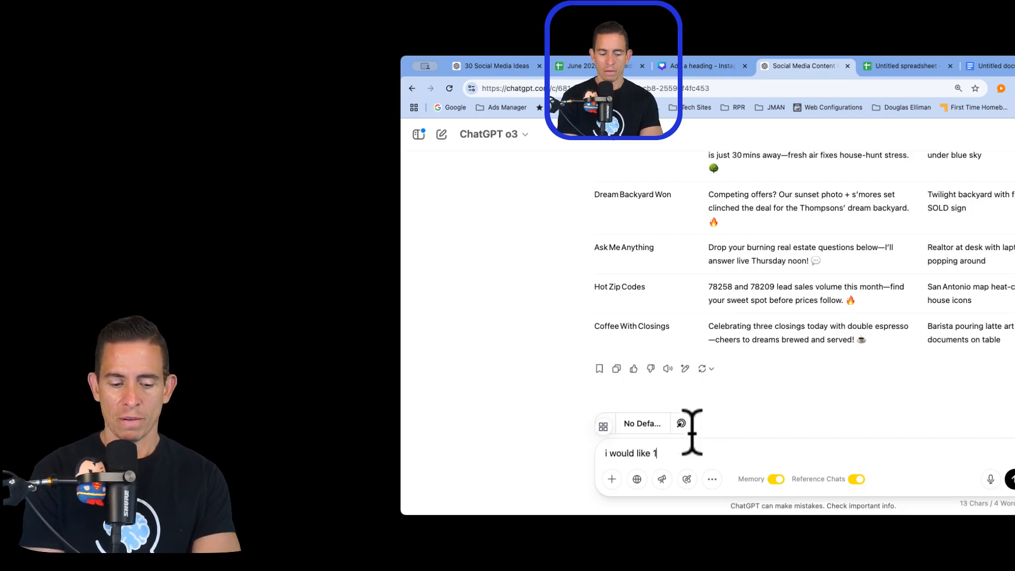
{"action": "type", "text": "5 video ideas"}
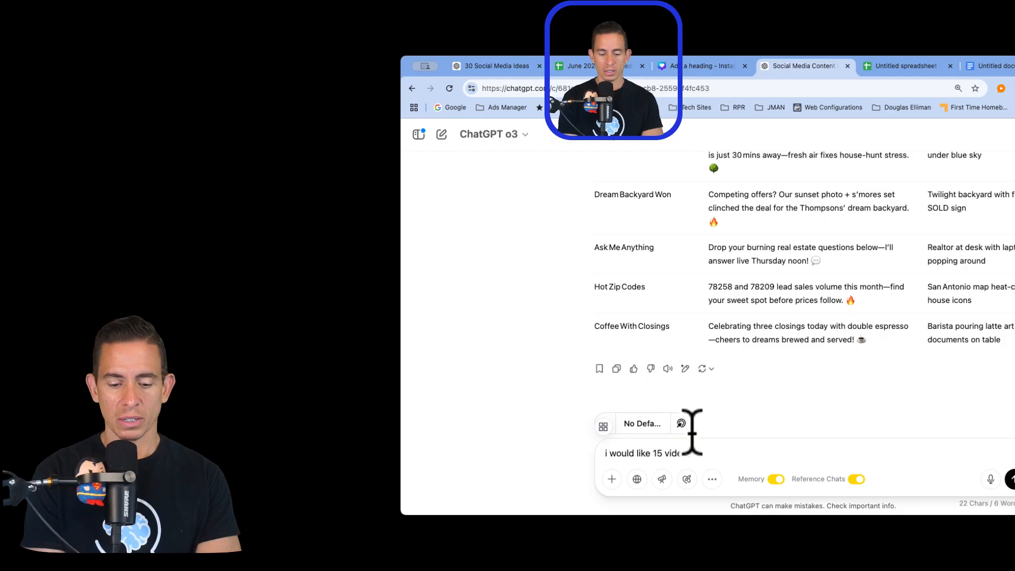
{"action": "type", "text": " with cap"}
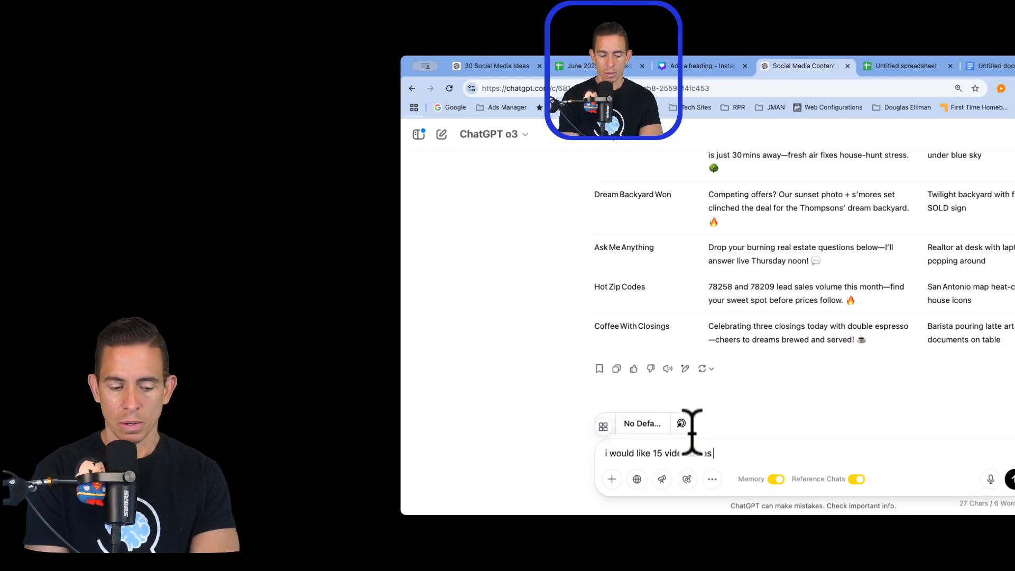
{"action": "type", "text": "ty"}
{"action": "key", "text": "BackSpace"}
{"action": "key", "text": "BackSpace"}
{"action": "type", "text": "tion"}
{"action": "type", "text": "s"}
{"action": "type", "text": " and "}
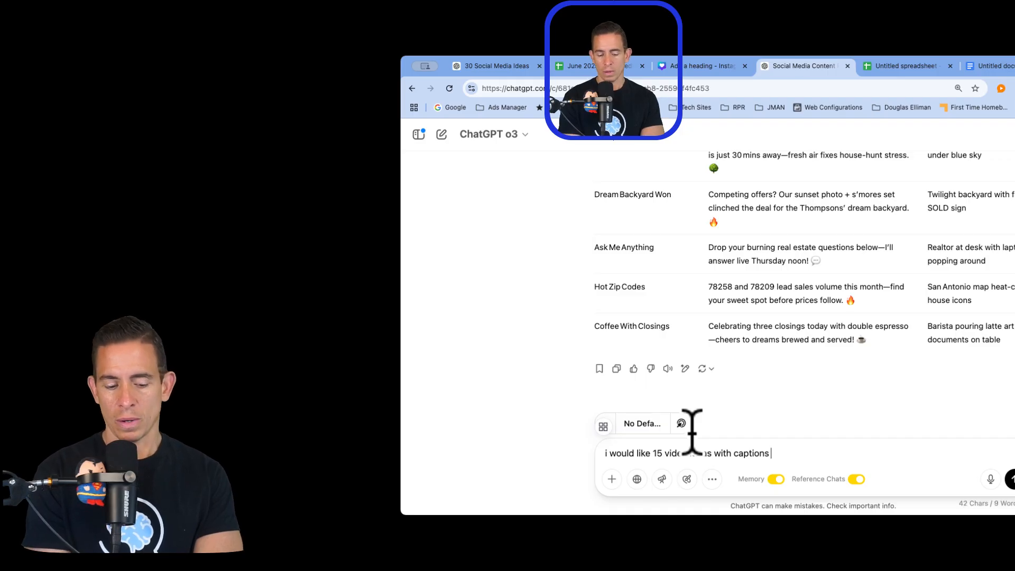
{"action": "type", "text": "cover p"}
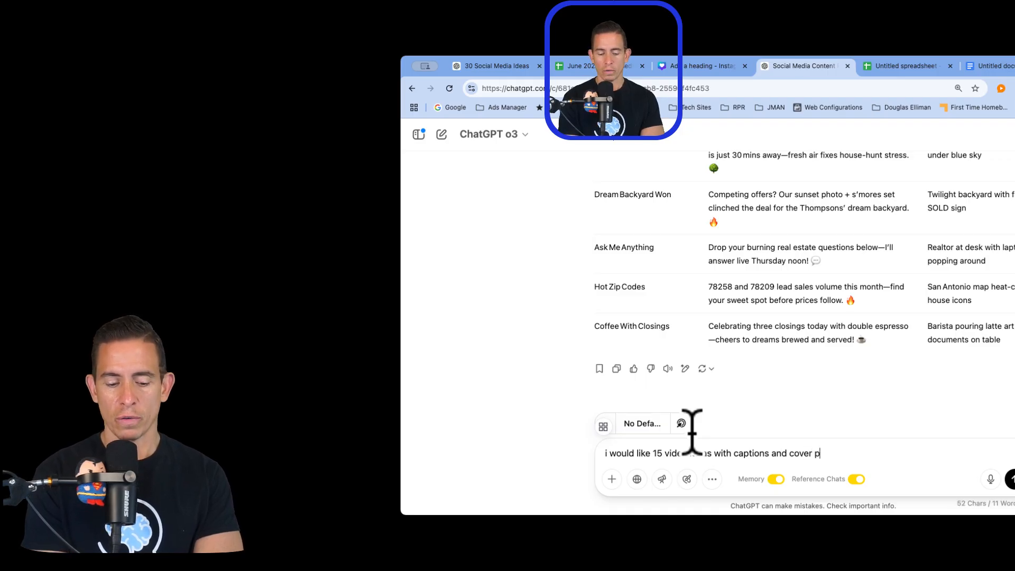
{"action": "type", "text": "hoto image prom"}
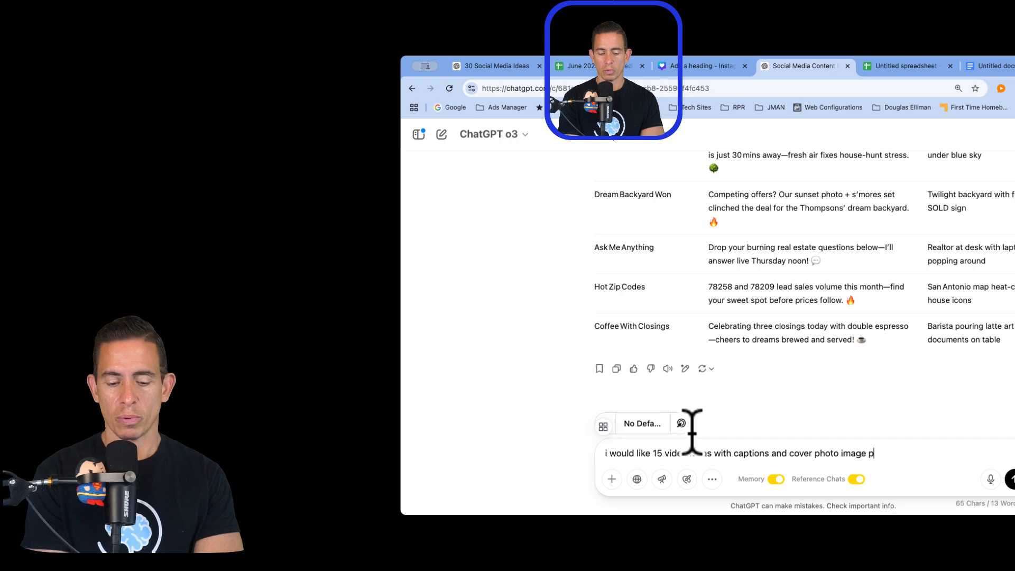
{"action": "key", "text": "BackSpace"}
{"action": "key", "text": "BackSpace"}
{"action": "key", "text": "BackSpace"}
{"action": "type", "text": "t"}
{"action": "key", "text": "BackSpace"}
{"action": "type", "text": "rompts that are in line with"}
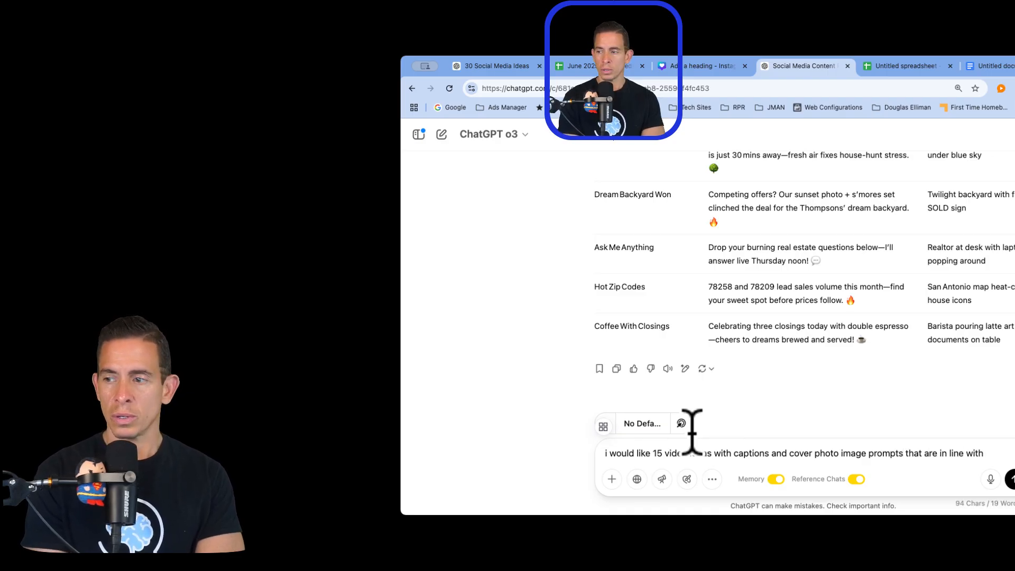
{"action": "type", "text": " some of th"}
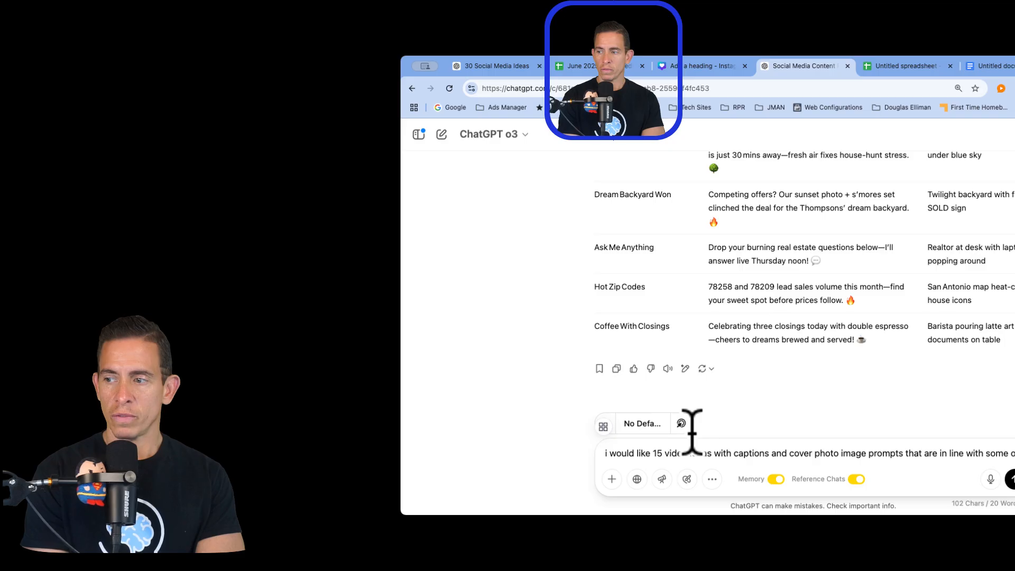
{"action": "key", "text": "BackSpace"}
{"action": "key", "text": "BackSpace"}
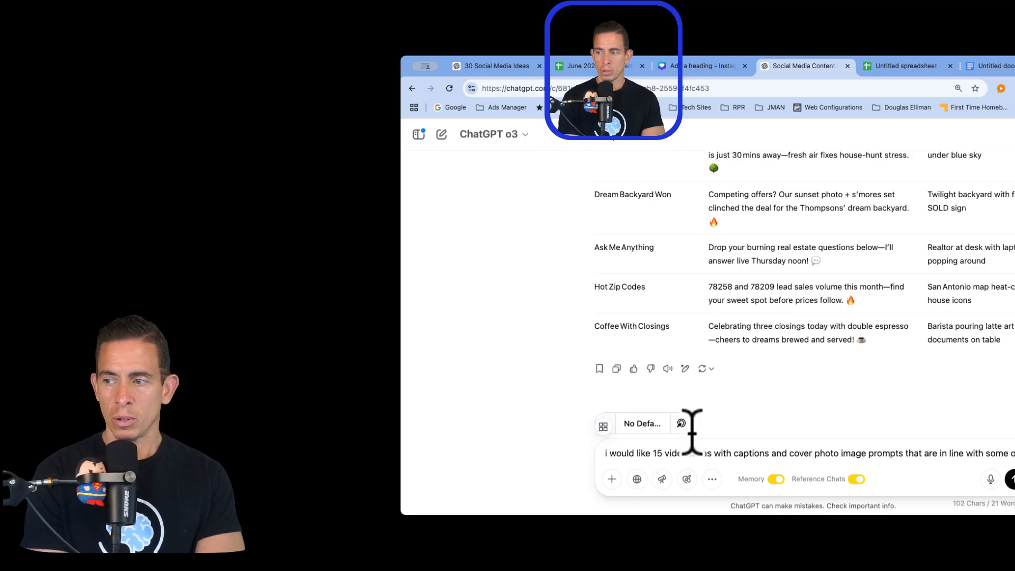
{"action": "type", "text": "the posts"}
{"action": "key", "text": "Return"}
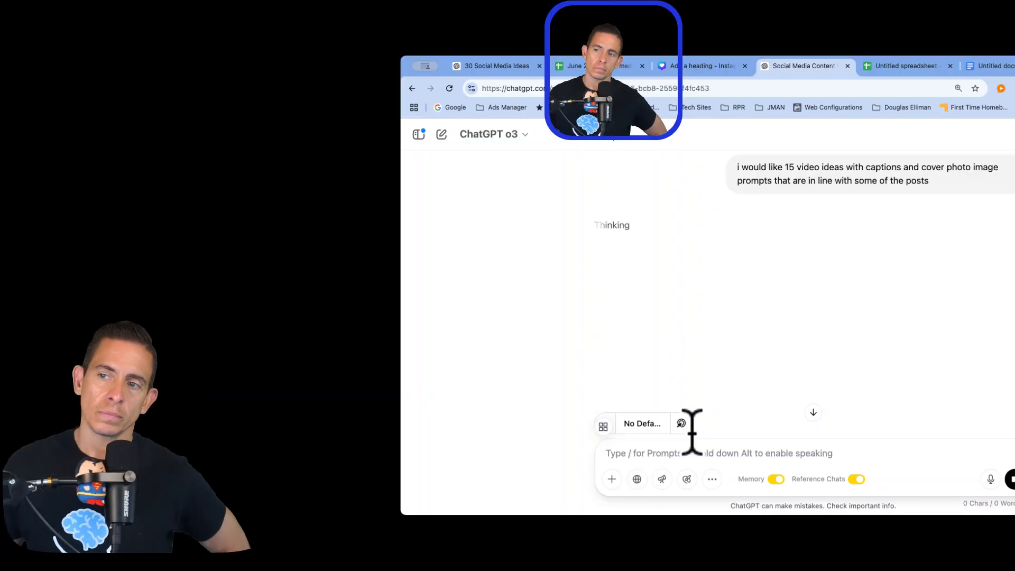
Draft the follow-up prompt "15 more ideas for a digital human avatar" in the message box without sending it.
{"action": "type", "text": "15 more ideas"}
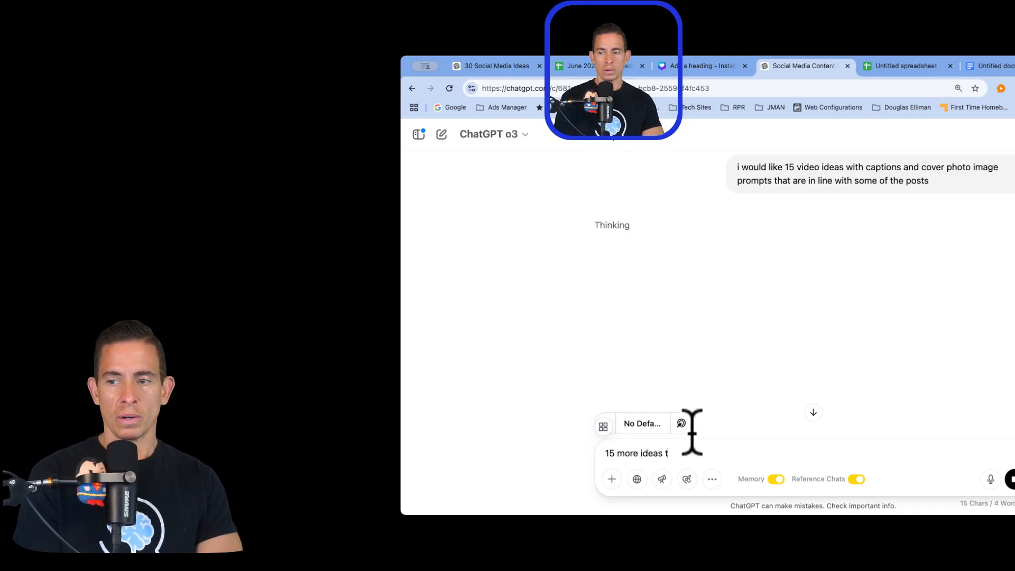
{"action": "type", "text": " for a digital human"}
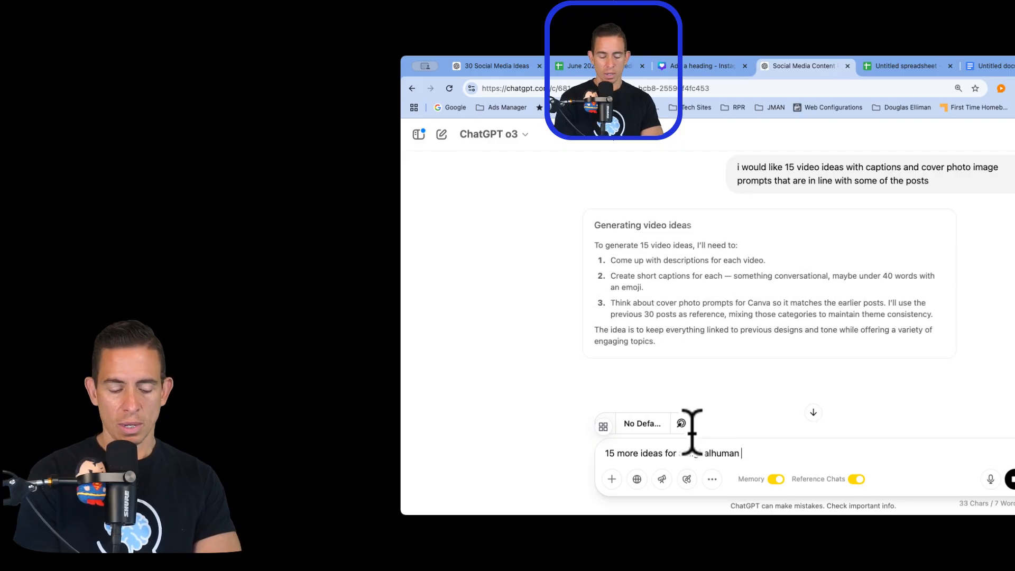
{"action": "type", "text": " avatar"}
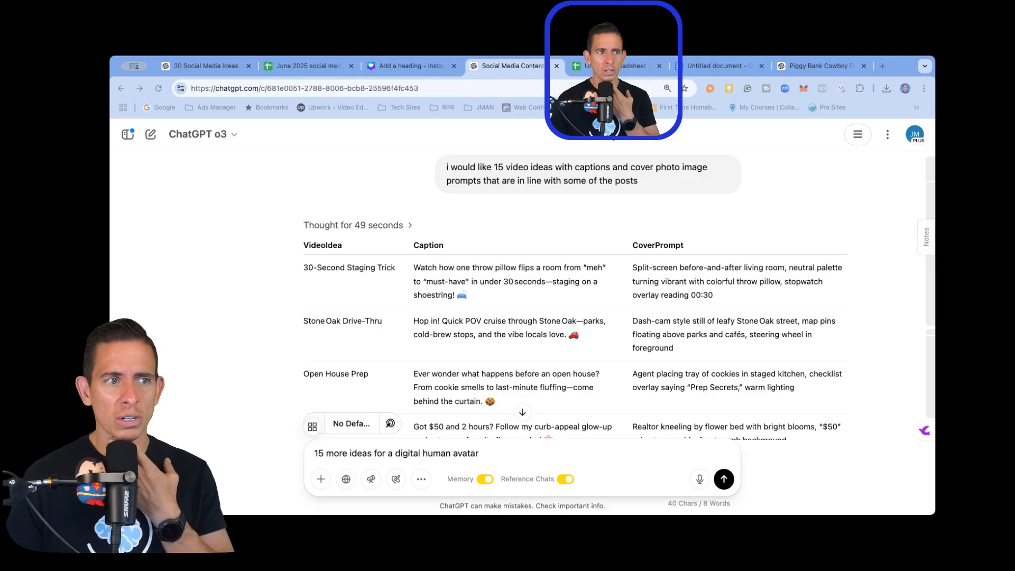
Review the video ideas table with its captions and cover prompts, from 30-Second Staging Trick down to VA Loan 101.
{"action": "scroll", "coordinate": [574, 296], "scroll_direction": "down", "scroll_amount": 1}
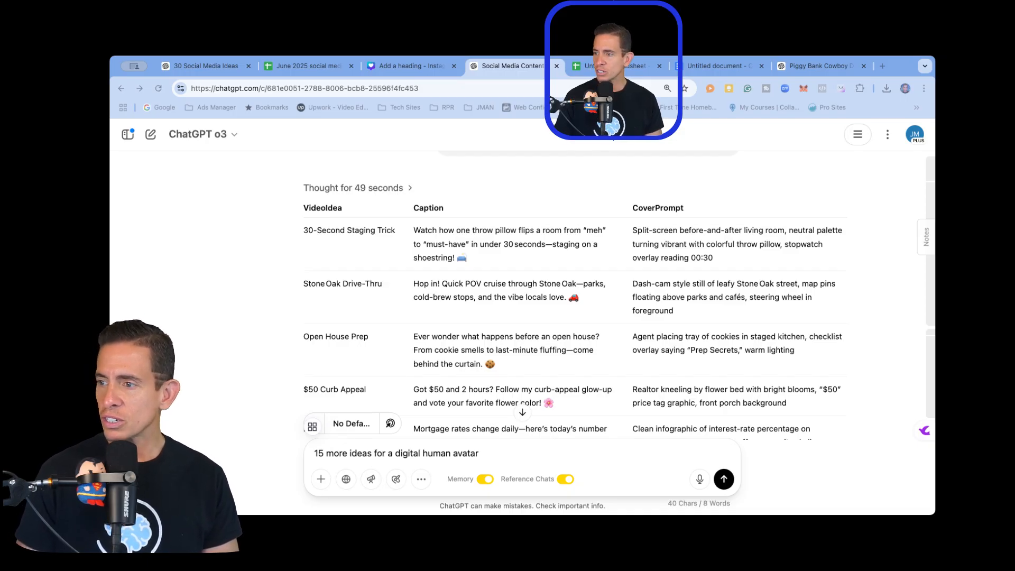
{"action": "scroll", "coordinate": [575, 296], "scroll_direction": "down", "scroll_amount": 3}
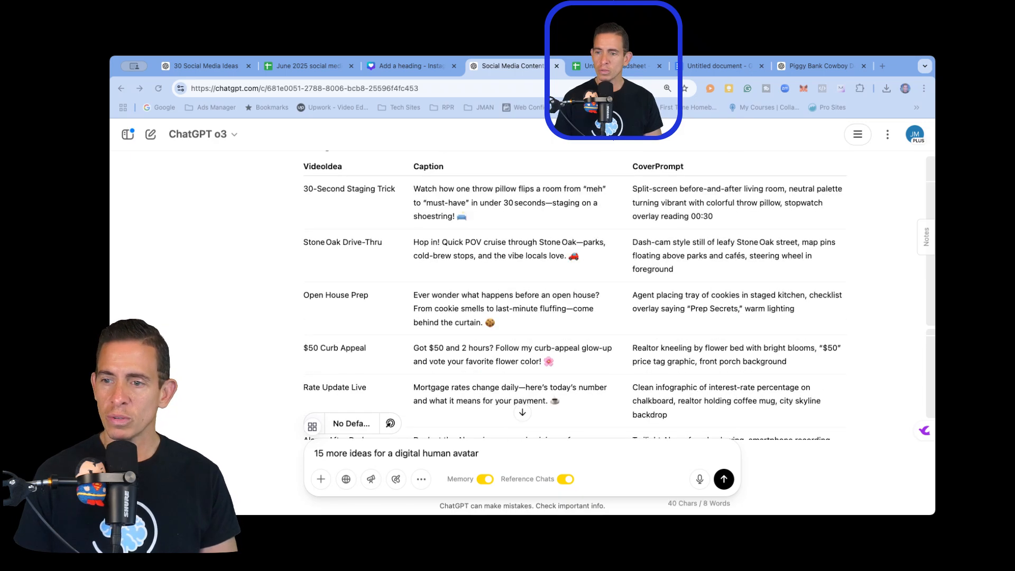
{"action": "scroll", "coordinate": [574, 297], "scroll_direction": "up", "scroll_amount": 5}
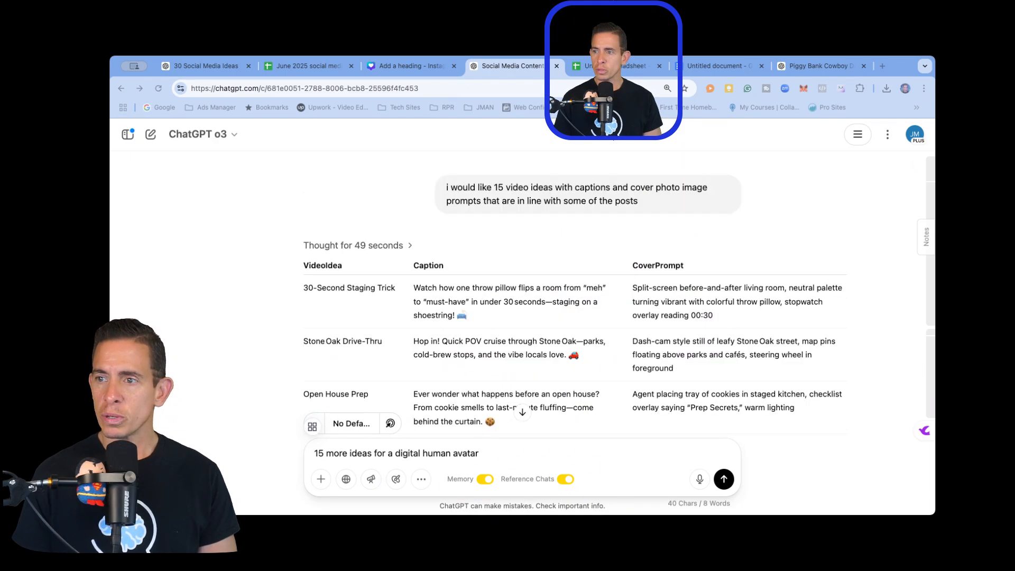
{"action": "scroll", "coordinate": [575, 296], "scroll_direction": "down", "scroll_amount": 4}
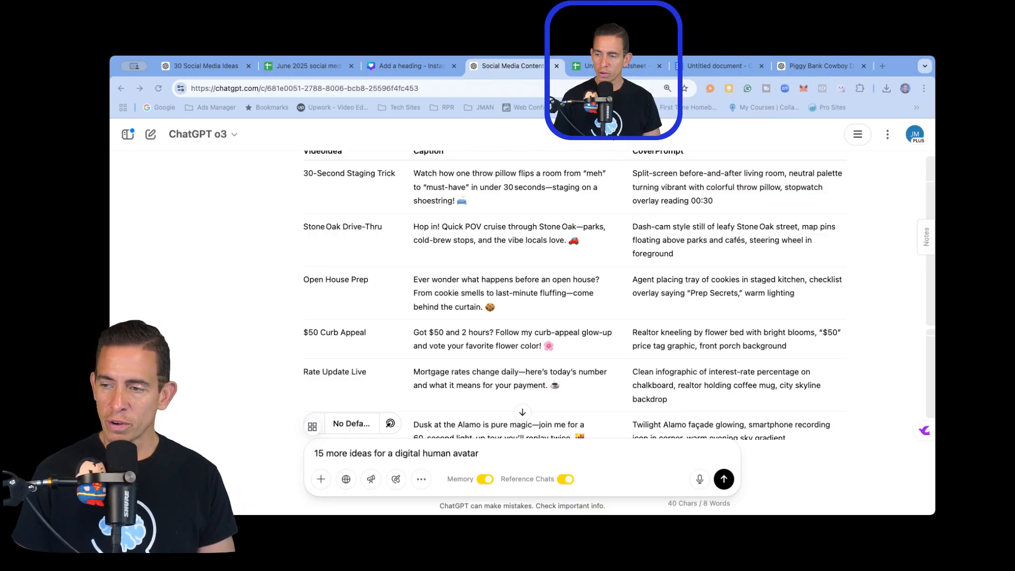
{"action": "scroll", "coordinate": [575, 295], "scroll_direction": "down", "scroll_amount": 2}
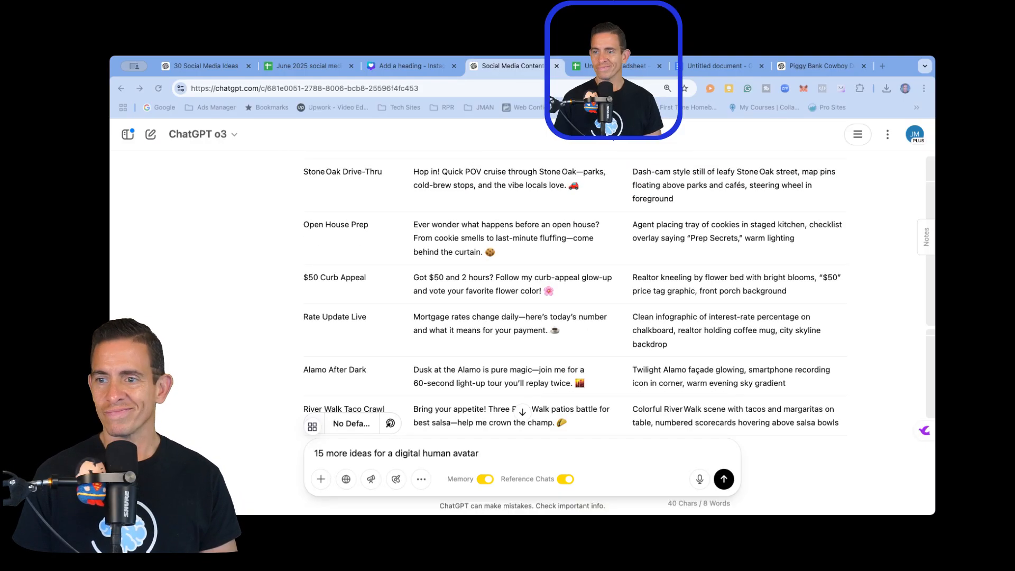
{"action": "scroll", "coordinate": [575, 295], "scroll_direction": "down", "scroll_amount": 1}
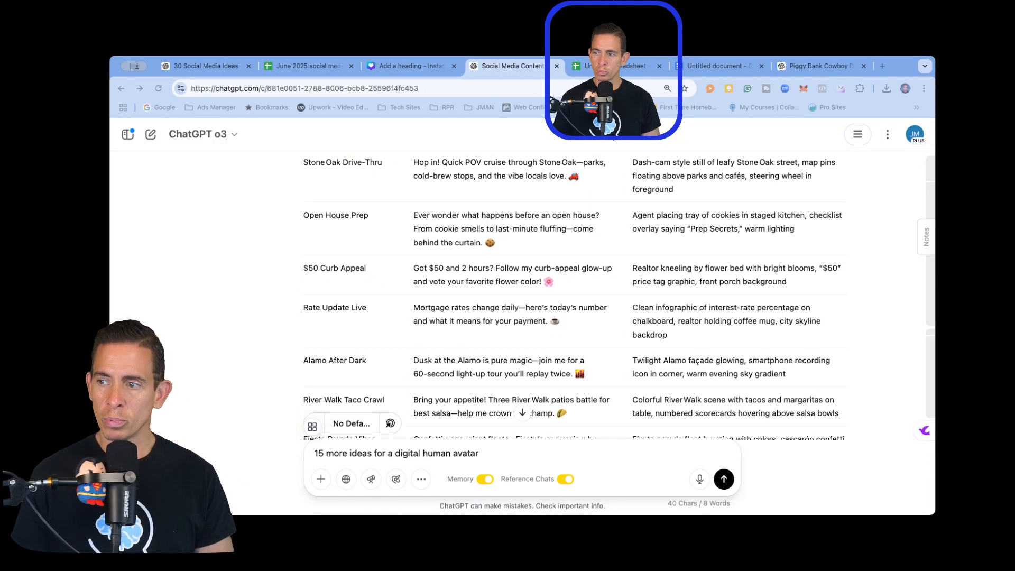
{"action": "scroll", "coordinate": [575, 295], "scroll_direction": "down", "scroll_amount": 2}
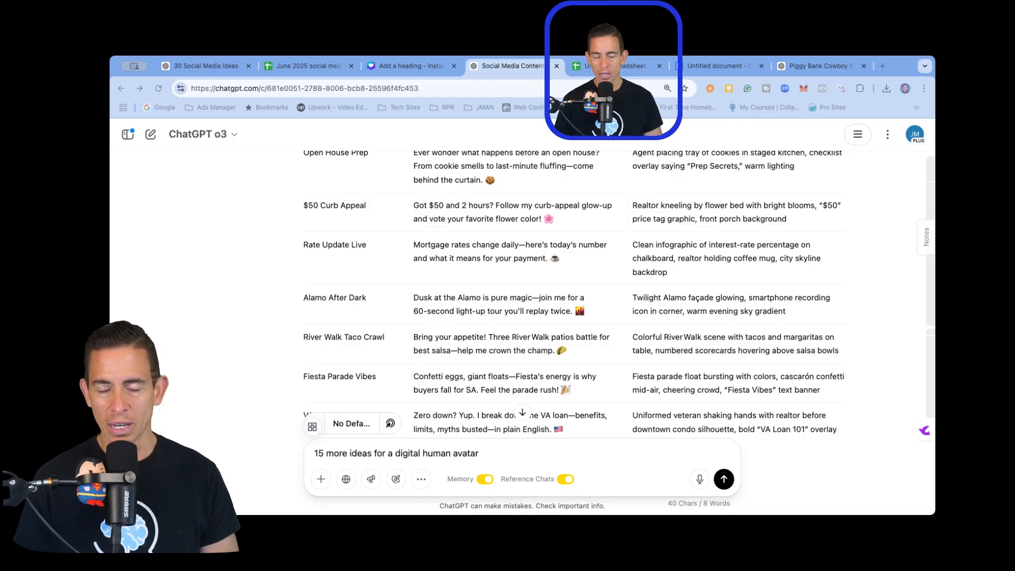
{"action": "scroll", "coordinate": [574, 291], "scroll_direction": "down", "scroll_amount": 1}
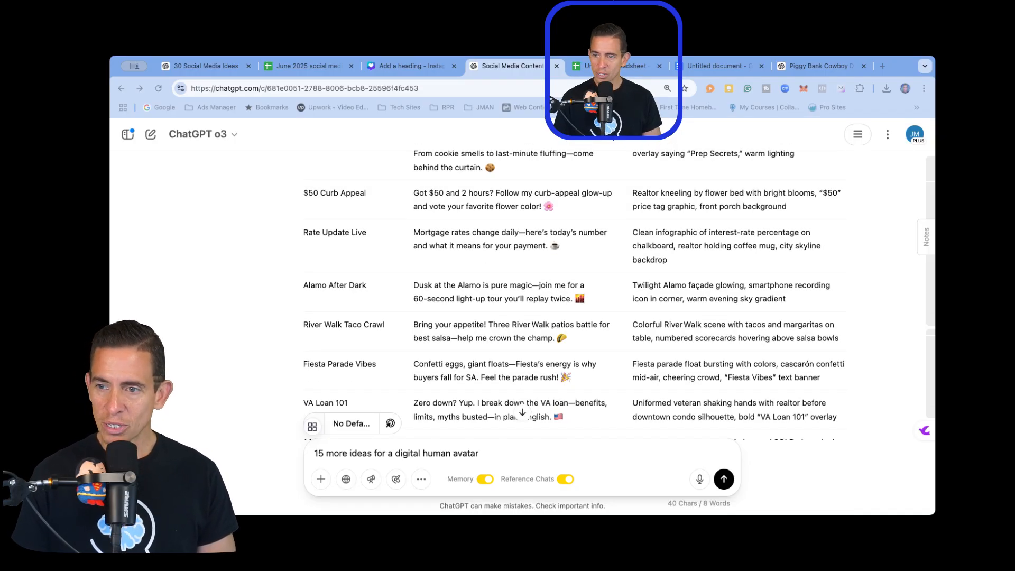